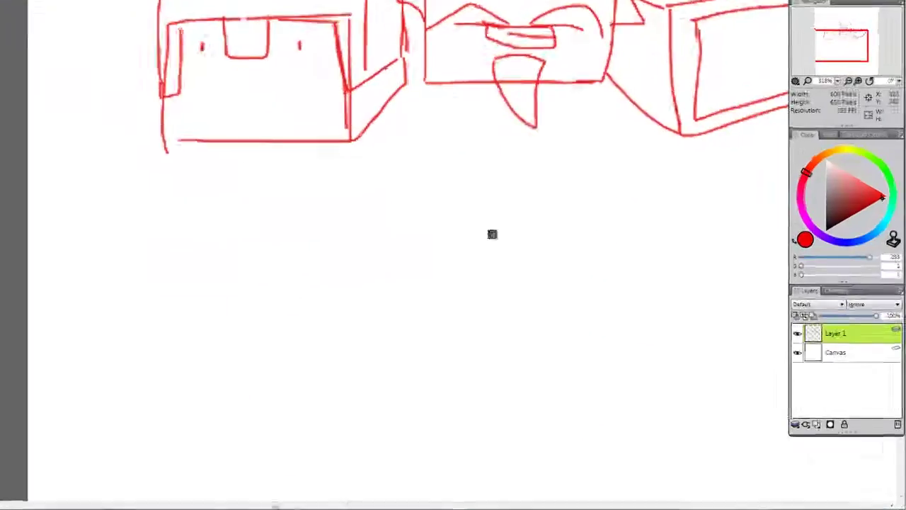
- Sketch the middle crowned character's rectangular torso in red, with bent arm lines across it and a sword hilt below them
left_click_drag(492, 235, 306, 274)
mouse_move(255, 127)
left_mouse_down()
mouse_move(253, 240)
mouse_move(368, 274)
left_mouse_up()
left_click_drag(397, 125, 394, 219)
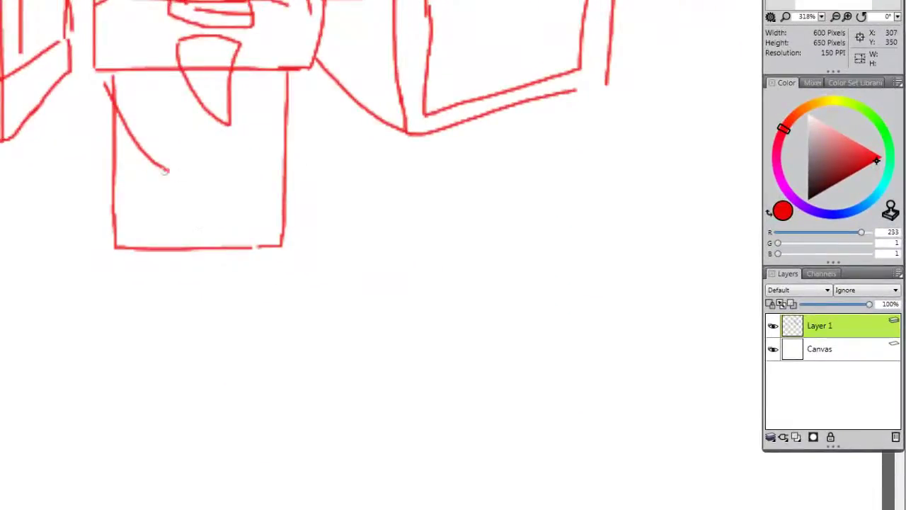
left_click_drag(99, 92, 198, 154)
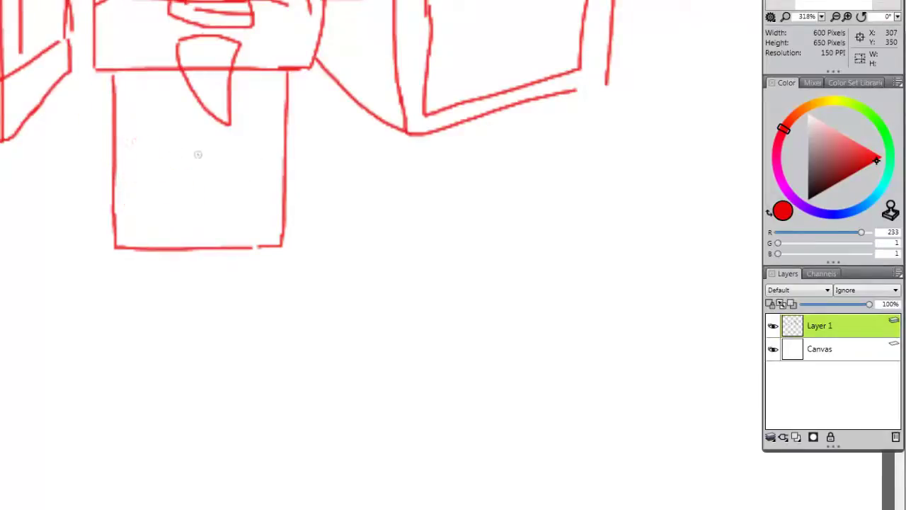
key("ctrl+z")
left_click_drag(301, 70, 191, 168)
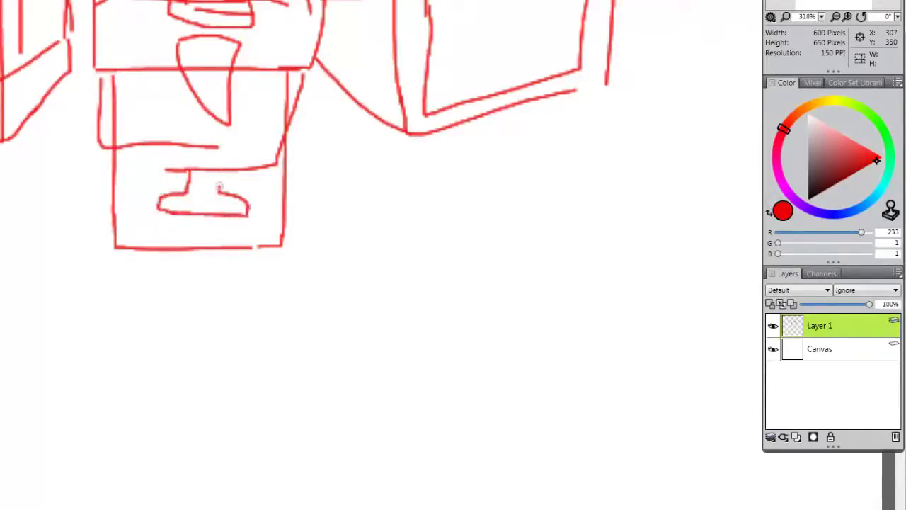
- Sketch the crowned character's legs below the torso and the pointed sword blade hanging down between them
scroll(130, 166, "down", 3)
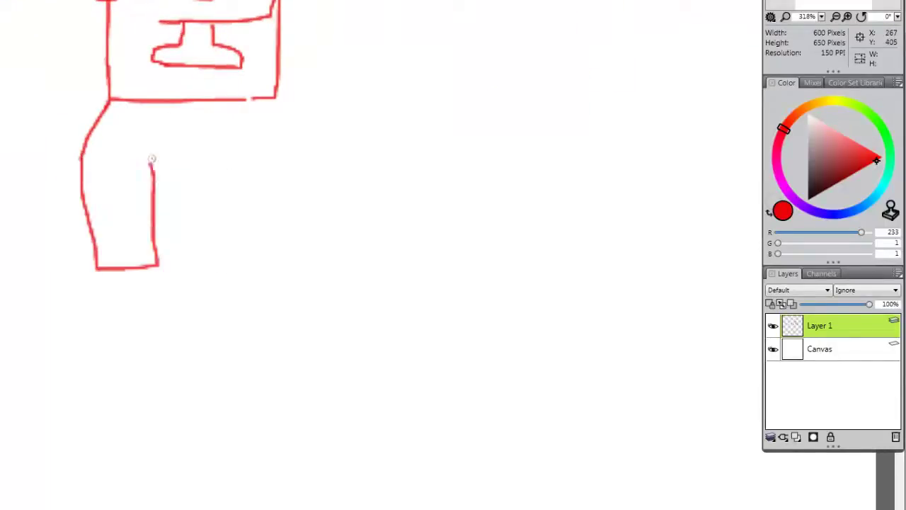
left_click_drag(216, 105, 216, 296)
scroll(161, 262, "down", 1)
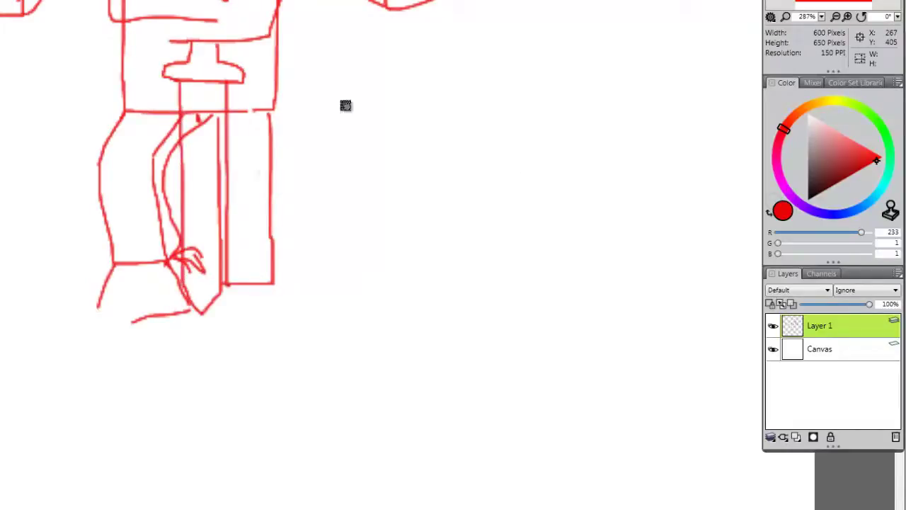
- Undo the last shoulder stroke and sketch the outer contours of both folded arms, with a hand gripping the sword
scroll(346, 105, "up", 2)
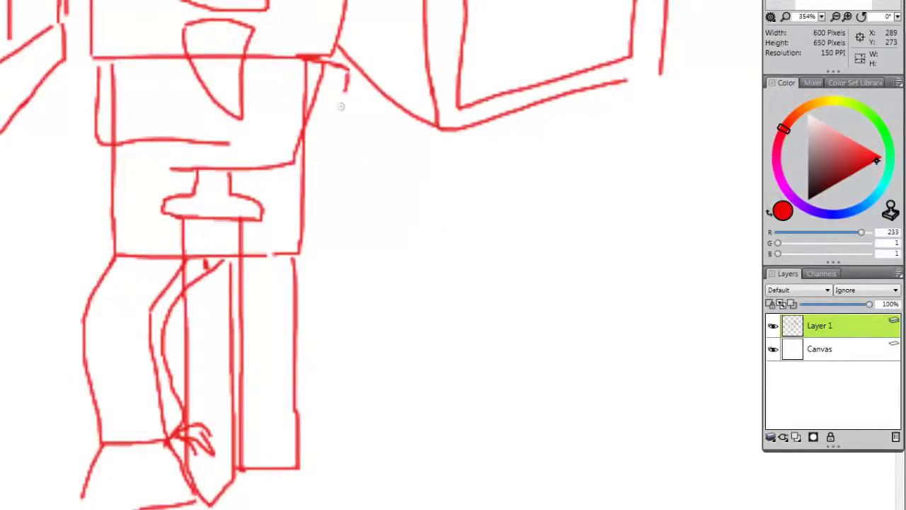
key("ctrl+z")
left_click_drag(350, 69, 189, 181)
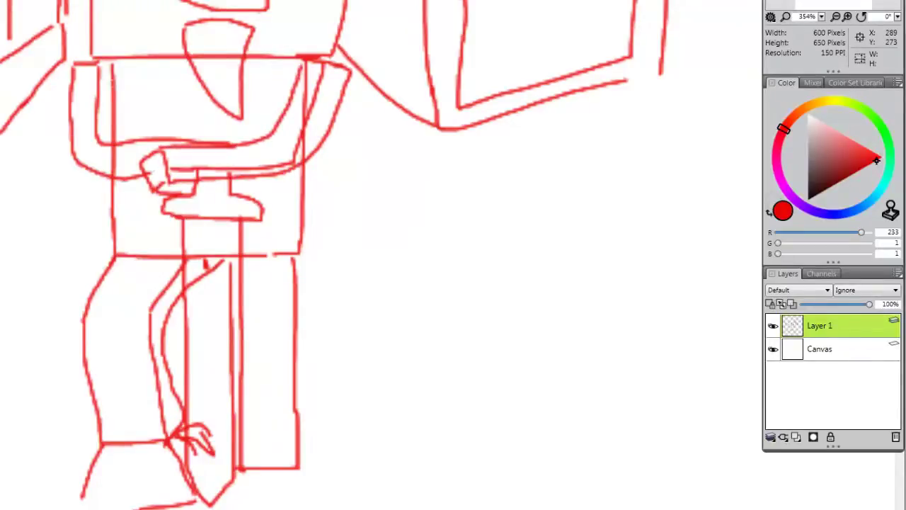
scroll(203, 142, "down", 1)
- Sketch the right character's face with two rectangular eyes, slanted eyebrows and a short slanted mouth line
scroll(170, 274, "up", 3)
mouse_move(81, 187)
left_mouse_down()
mouse_move(131, 177)
mouse_move(85, 192)
left_mouse_up()
mouse_move(225, 171)
left_mouse_down()
mouse_move(228, 205)
mouse_move(209, 170)
left_mouse_up()
left_click_drag(221, 152, 273, 132)
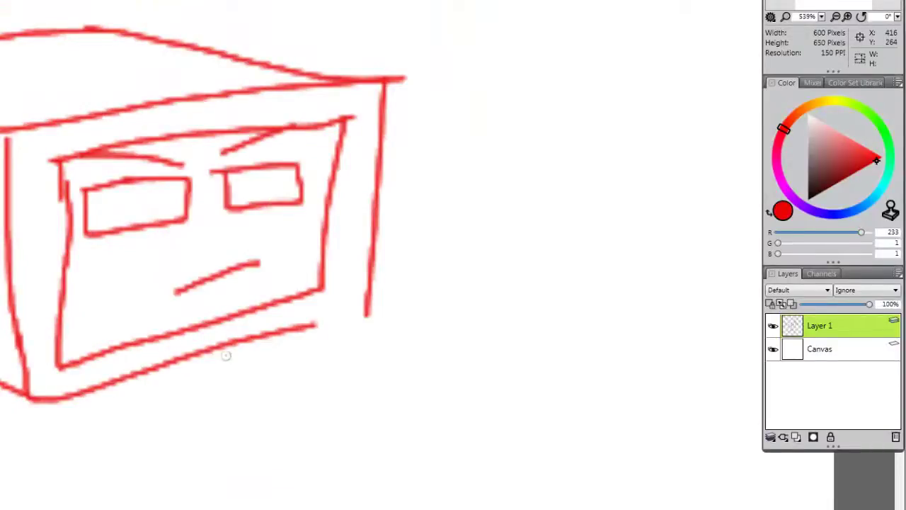
- Sketch the right character's box-shaped body and a bent arm holding a pickaxe, with small details at the shoulder and chin
scroll(226, 356, "down", 2)
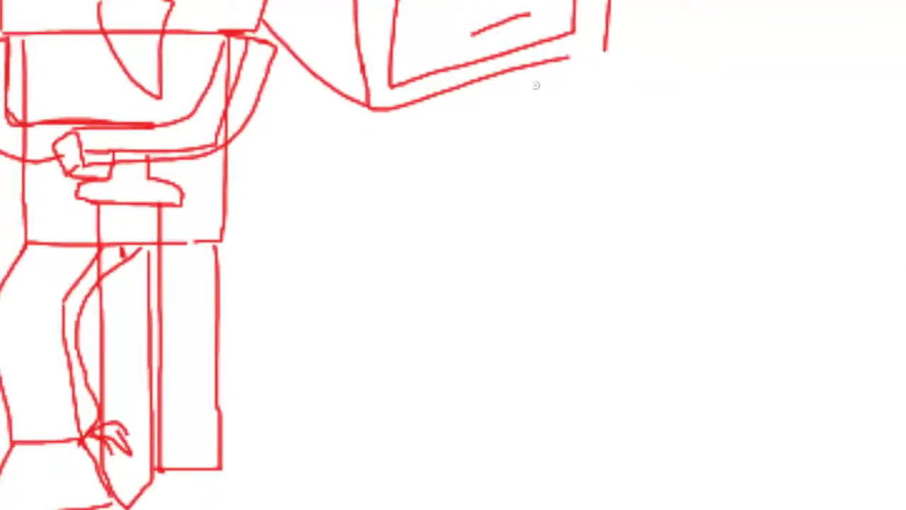
mouse_move(537, 85)
left_mouse_down()
mouse_move(515, 263)
mouse_move(374, 101)
mouse_move(318, 281)
left_mouse_up()
mouse_move(552, 225)
left_mouse_down()
mouse_move(669, 160)
mouse_move(665, 136)
left_mouse_up()
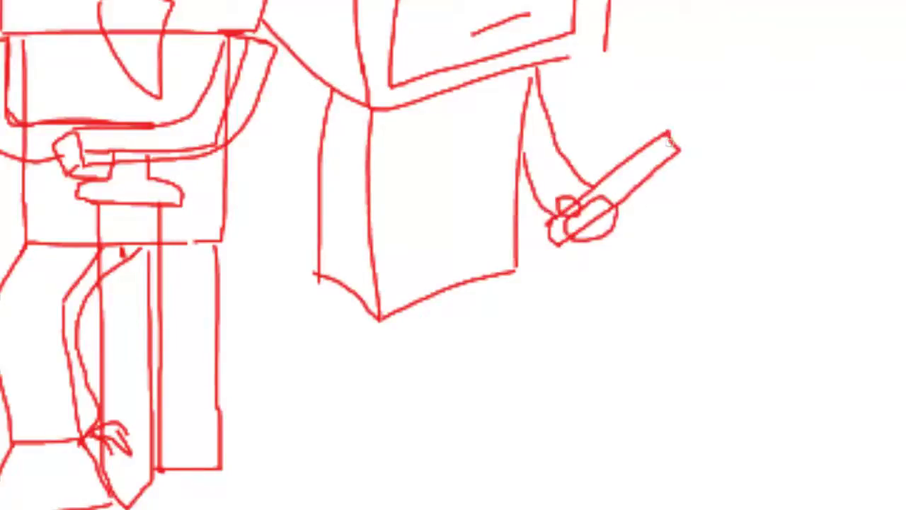
mouse_move(607, 98)
left_mouse_down()
mouse_move(659, 110)
mouse_move(696, 244)
left_mouse_up()
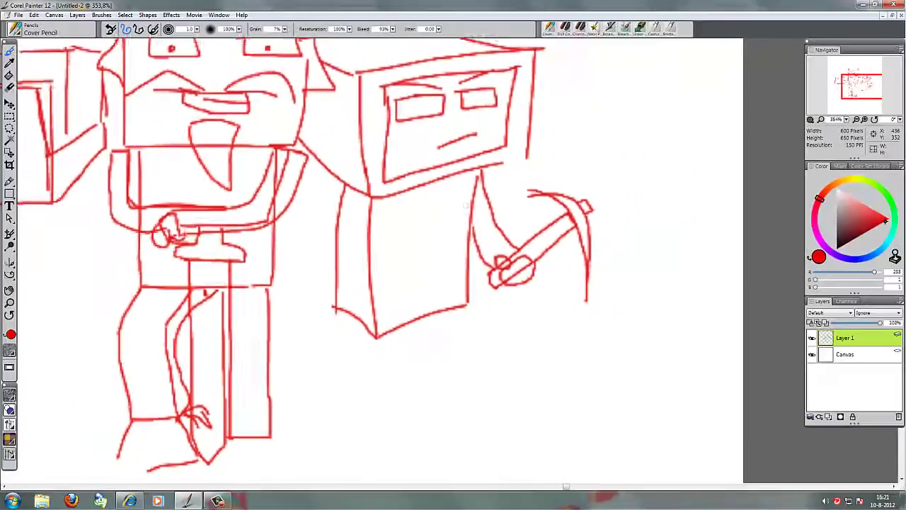
scroll(481, 183, "up", 3)
left_click_drag(408, 158, 423, 160)
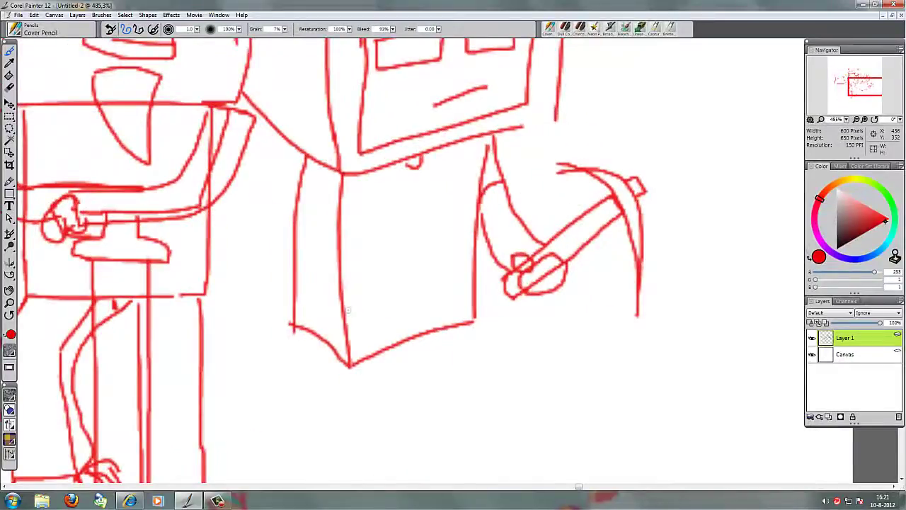
- Sketch a wide open grin with vertical tooth lines on the left character's face
scroll(347, 310, "down", 3)
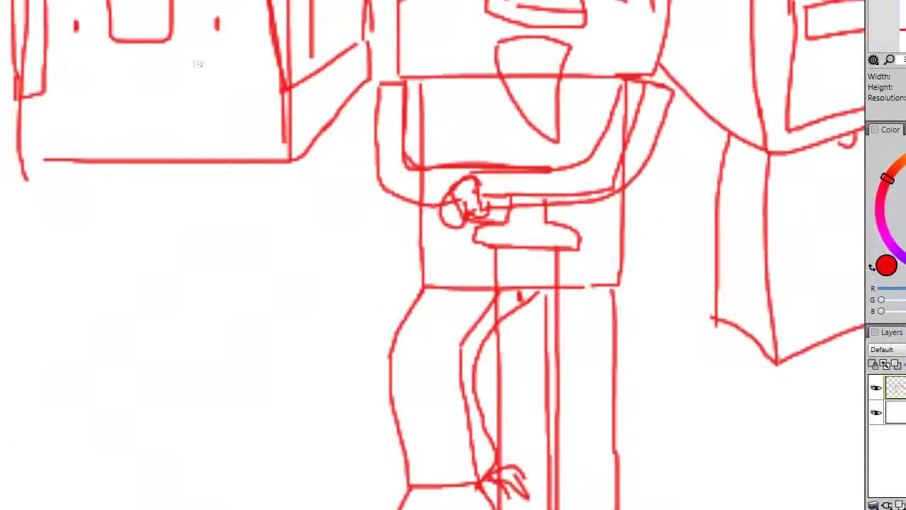
left_click_drag(197, 64, 87, 71)
left_click_drag(212, 65, 80, 68)
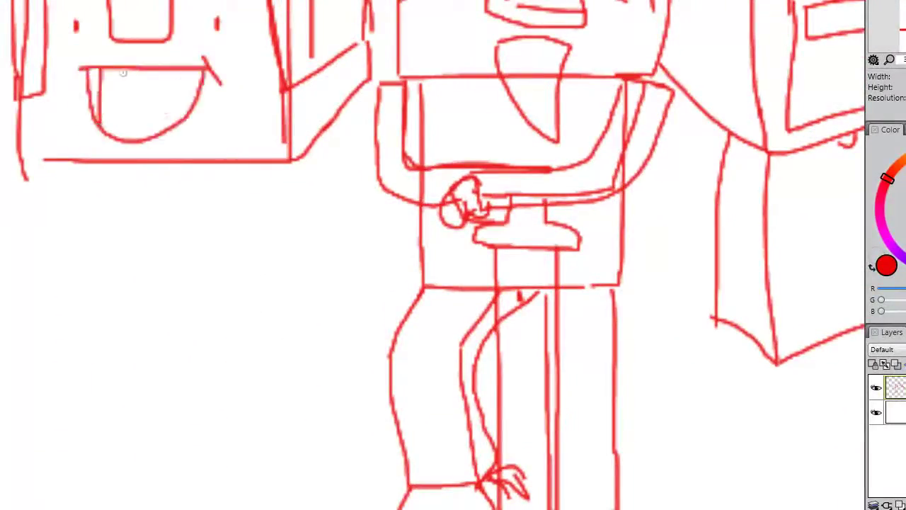
scroll(183, 73, "down", 3)
scroll(141, 76, "up", 3)
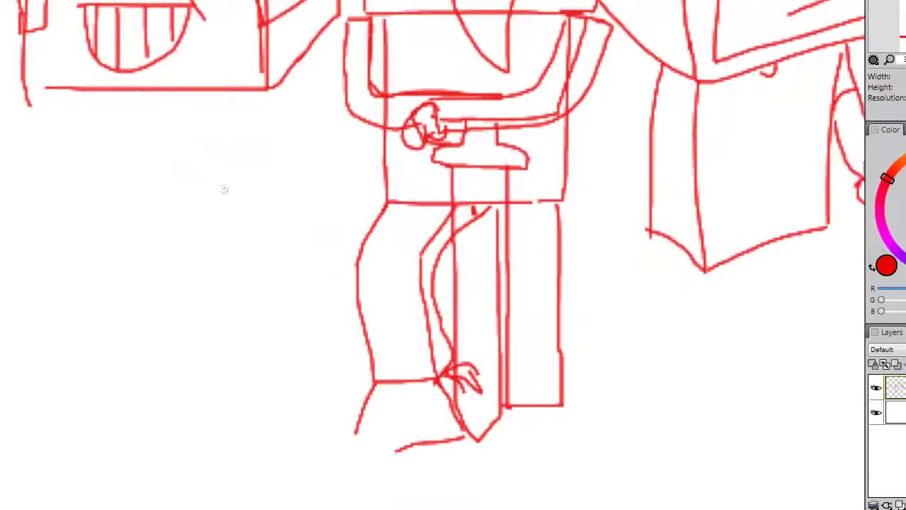
- Sketch the left character's box-shaped body with a pointed shield on one side and a hand holding a sword on the other
mouse_move(110, 90)
left_mouse_down()
mouse_move(116, 293)
mouse_move(260, 290)
left_mouse_up()
left_click_drag(252, 91, 262, 283)
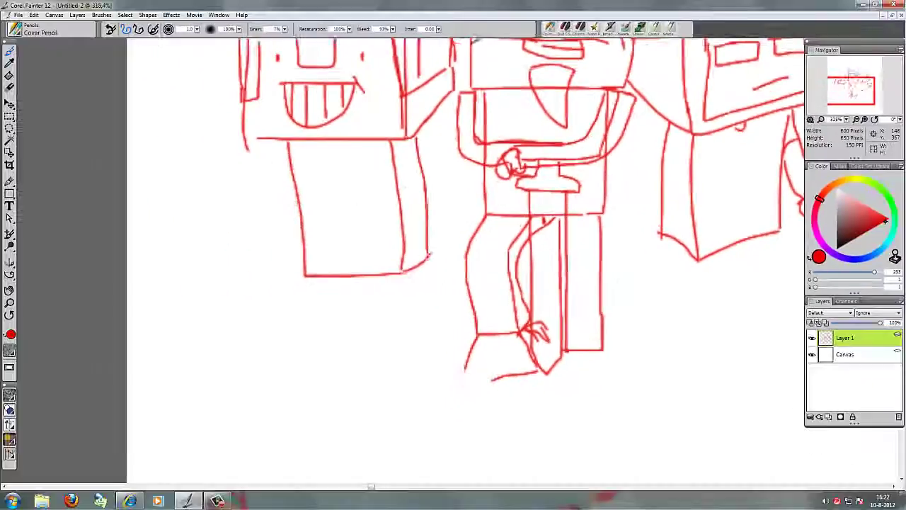
left_click_drag(392, 192, 400, 199)
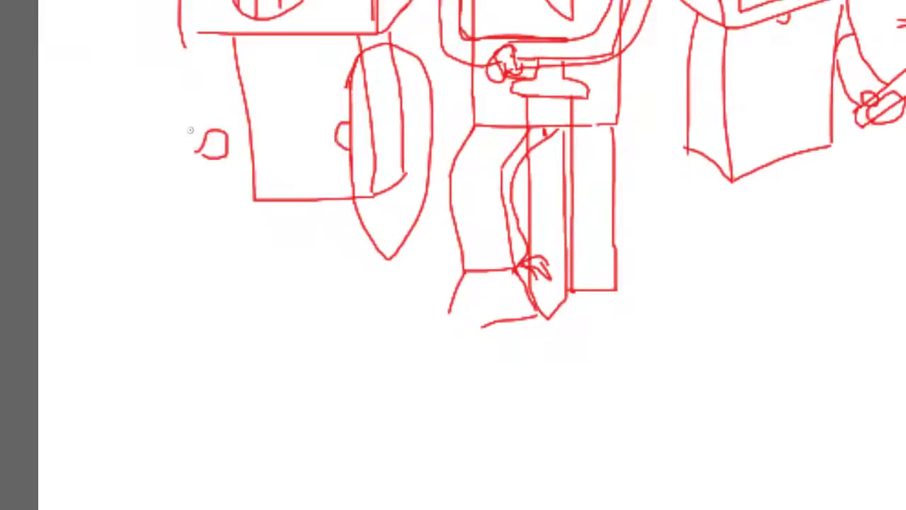
key("ctrl+z")
left_click_drag(184, 145, 104, 102)
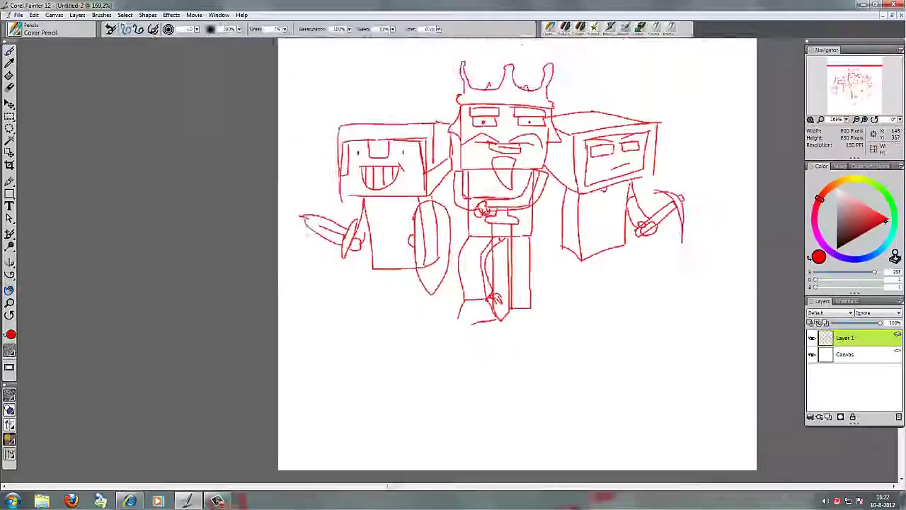
- On a new layer above the sketch, ink the crowned character's rectangular eyebrows, eyes and pupils in thick black
scroll(418, 237, "up", 6)
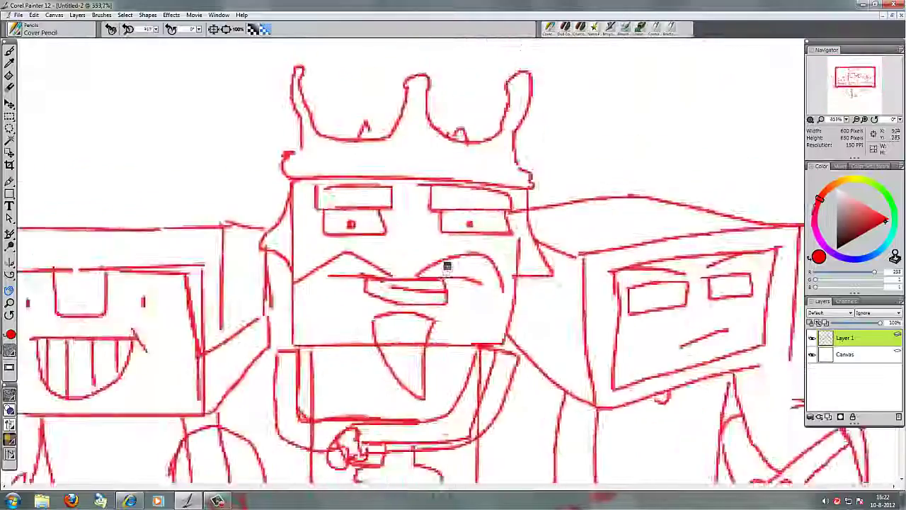
left_click(840, 247)
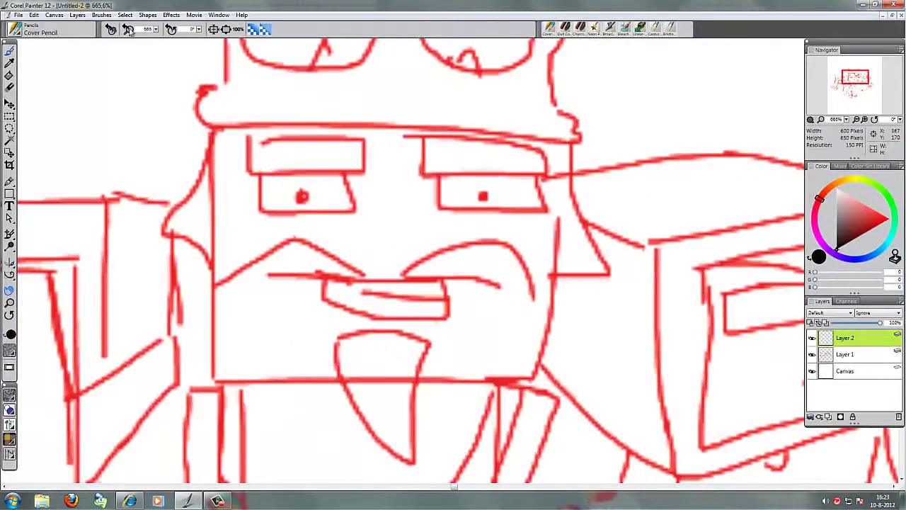
left_click(854, 256)
left_click_drag(247, 136, 248, 172)
left_click_drag(424, 177, 522, 148)
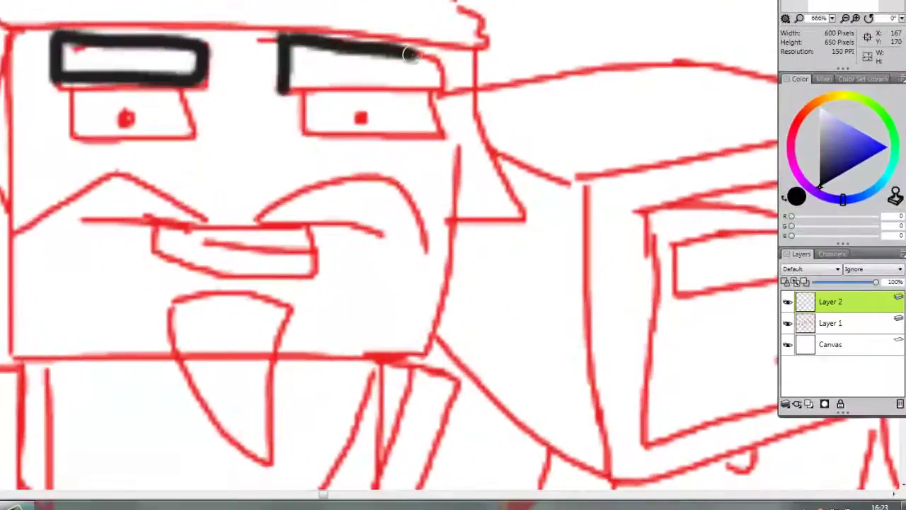
mouse_move(411, 54)
left_mouse_down()
mouse_move(306, 85)
mouse_move(72, 120)
mouse_move(175, 138)
mouse_move(319, 133)
mouse_move(365, 113)
left_mouse_up()
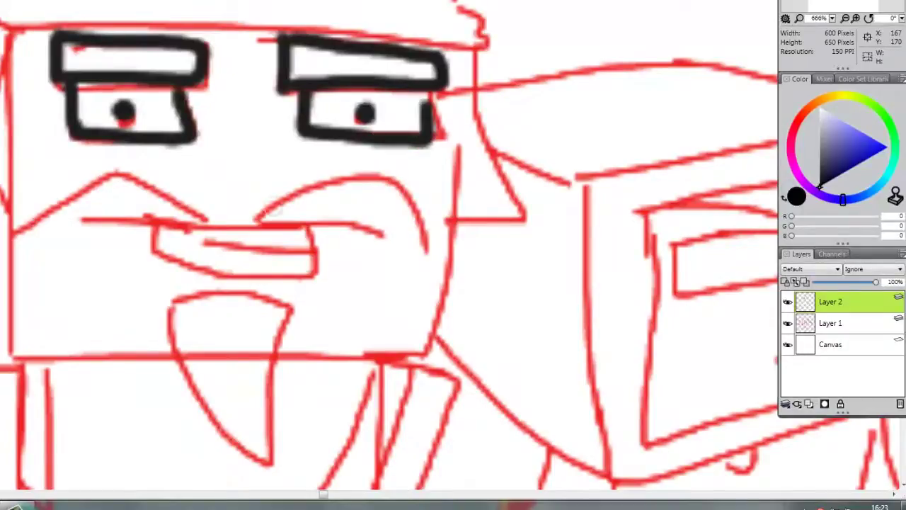
- Ink the crowned character's pointed goatee and both halves of the moustache in black
left_click_drag(268, 211, 386, 188)
mouse_move(165, 332)
left_mouse_down()
mouse_move(206, 293)
mouse_move(287, 340)
mouse_move(217, 449)
mouse_move(269, 371)
left_mouse_up()
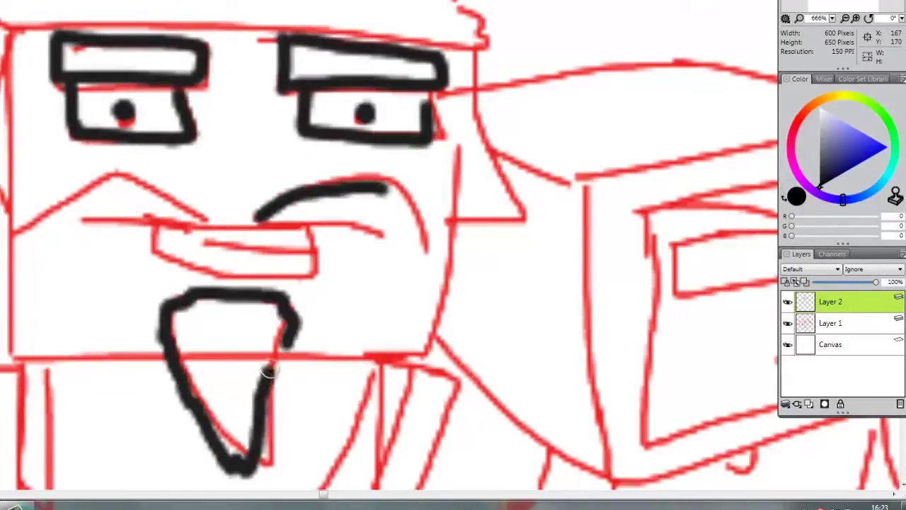
mouse_move(257, 216)
left_mouse_down()
mouse_move(381, 290)
mouse_move(125, 177)
mouse_move(157, 222)
mouse_move(221, 219)
mouse_move(304, 259)
mouse_move(293, 247)
mouse_move(192, 263)
left_mouse_up()
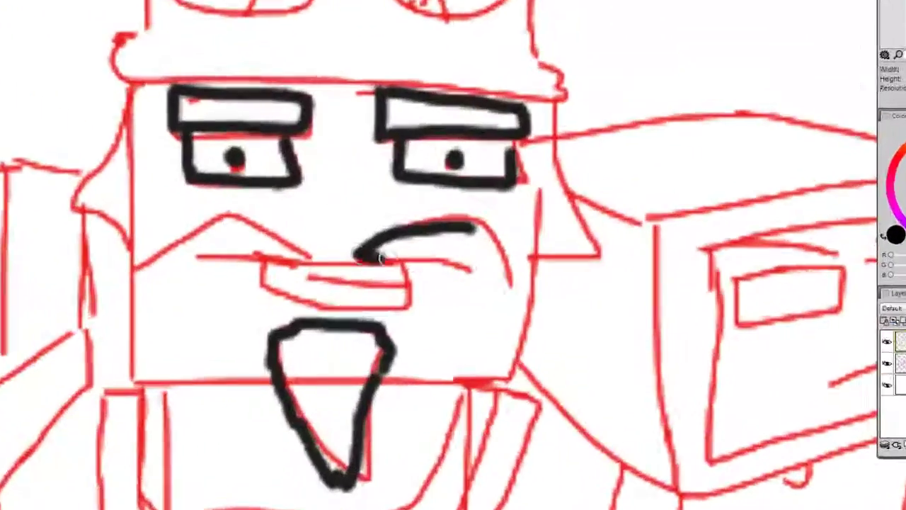
mouse_move(388, 260)
left_mouse_down()
mouse_move(483, 284)
mouse_move(261, 279)
left_mouse_up()
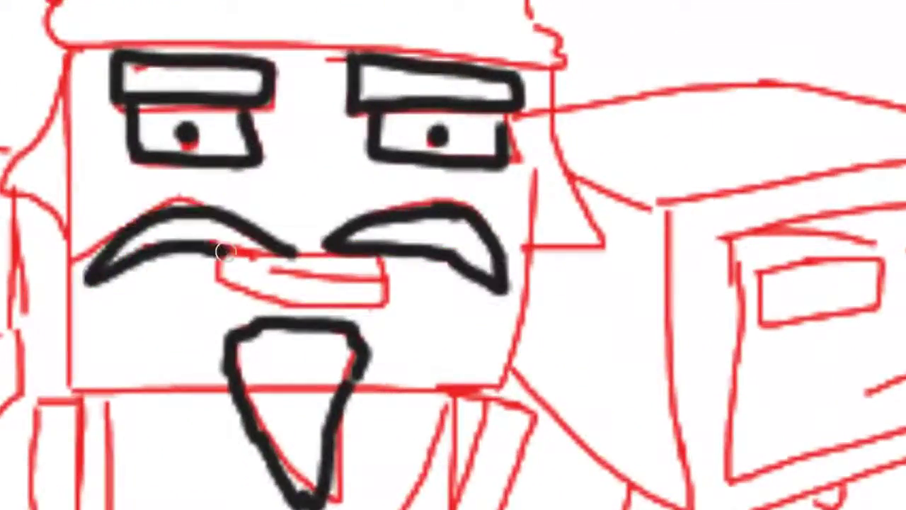
- Undo the left moustache stroke, redraw that half with a sharper peak, and ink the mouth with its teeth
key("ctrl+z")
mouse_move(224, 251)
left_mouse_down()
mouse_move(105, 274)
mouse_move(266, 249)
mouse_move(222, 275)
mouse_move(282, 250)
left_mouse_up()
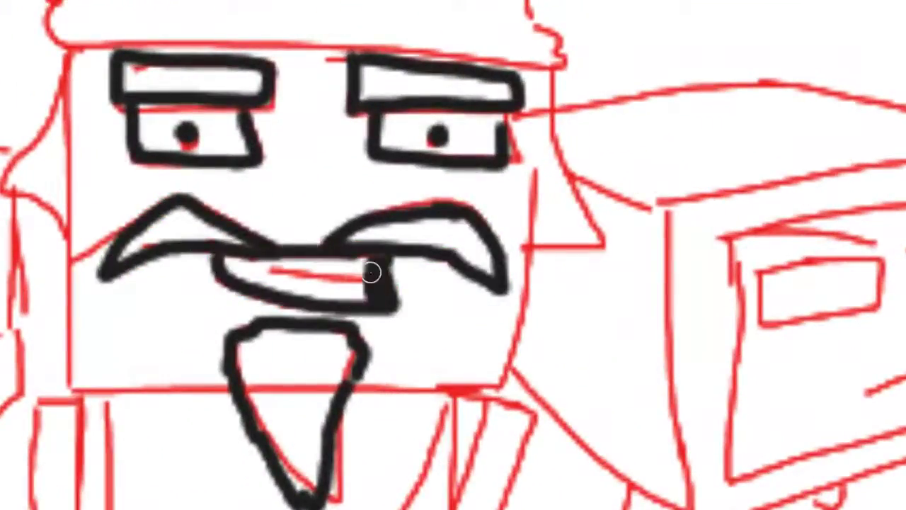
left_click_drag(371, 272, 287, 277)
- Ink the bottom edge and both vertical sides of the crowned character's square head
left_click_drag(347, 378, 512, 378)
mouse_move(520, 63)
left_mouse_down()
mouse_move(519, 327)
mouse_move(103, 375)
left_mouse_up()
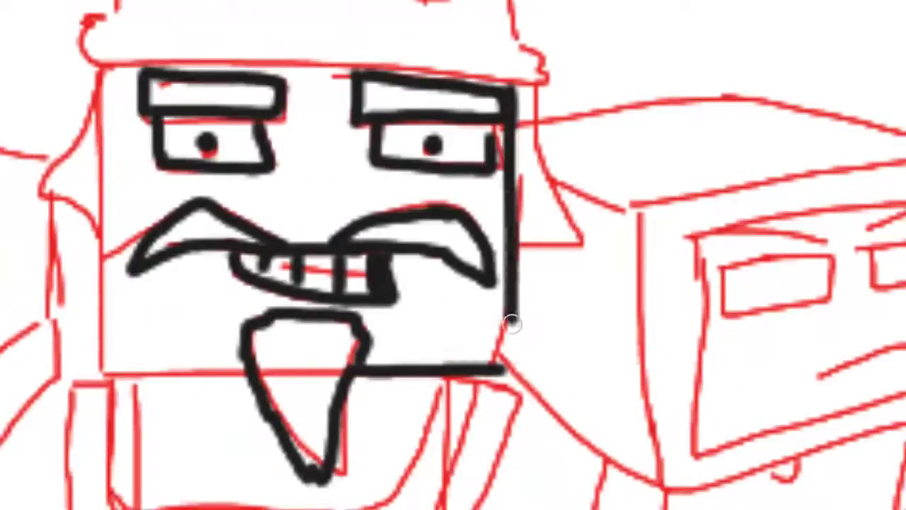
left_click_drag(96, 64, 106, 374)
- Ink the crown's lower brim with curled ends and the pointed shapes on both sides of the head
mouse_move(108, 6)
left_mouse_down()
mouse_move(437, 70)
mouse_move(538, 64)
left_mouse_up()
left_click_drag(61, 111, 78, 219)
left_click_drag(106, 71, 114, 124)
left_click_drag(528, 98, 557, 216)
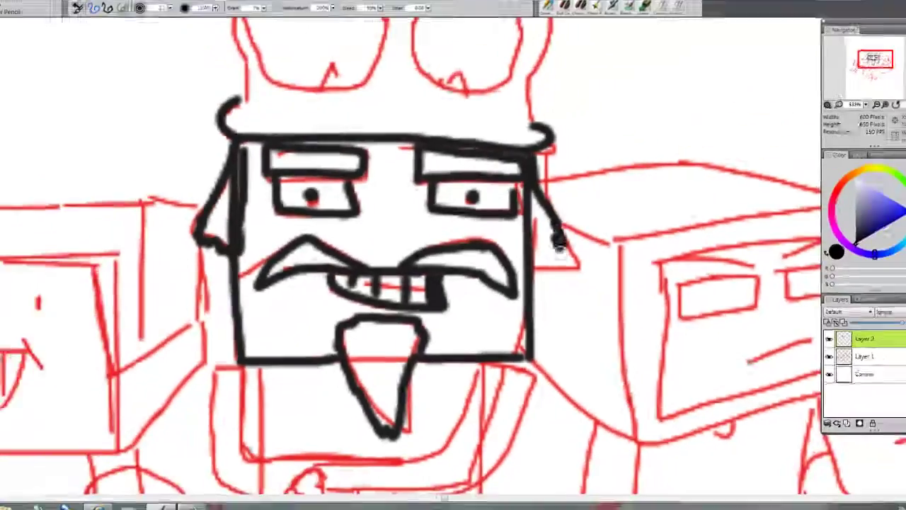
- Ink the crown's pointed spikes and sides, and add an oval jewel at its center
scroll(397, 255, "up", 3)
mouse_move(228, 117)
left_mouse_down()
mouse_move(285, 217)
mouse_move(423, 189)
mouse_move(554, 131)
mouse_move(560, 279)
left_mouse_up()
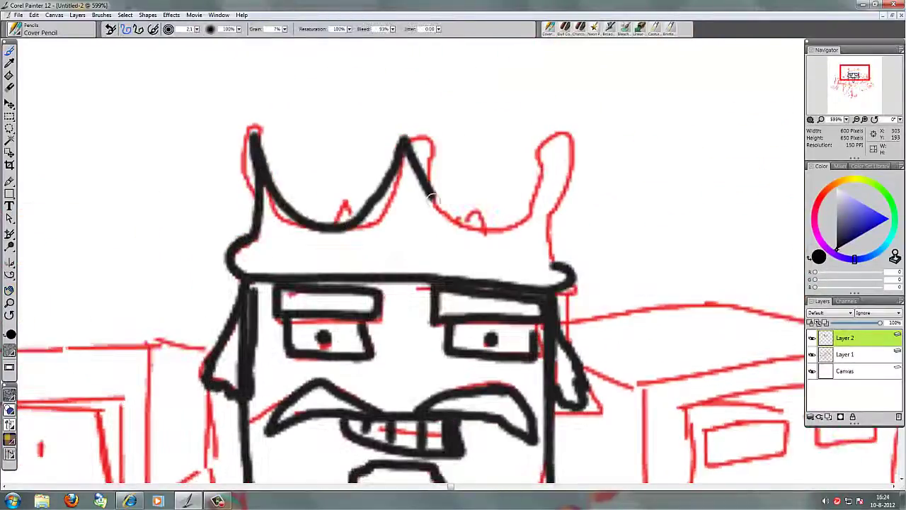
left_click_drag(416, 151, 460, 227)
scroll(449, 261, "up", 4)
left_click_drag(322, 206, 316, 228)
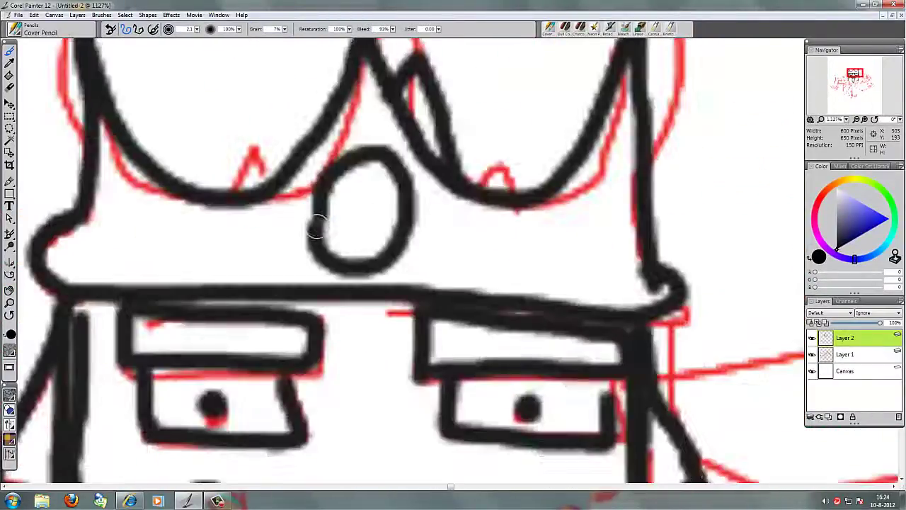
left_click_drag(623, 213, 648, 273)
left_click_drag(107, 186, 70, 241)
- Ink the right character's box-shaped head in black, covering the front face, the side edges and the top
scroll(77, 212, "down", 3)
scroll(371, 283, "up", 3)
left_click_drag(366, 267, 515, 215)
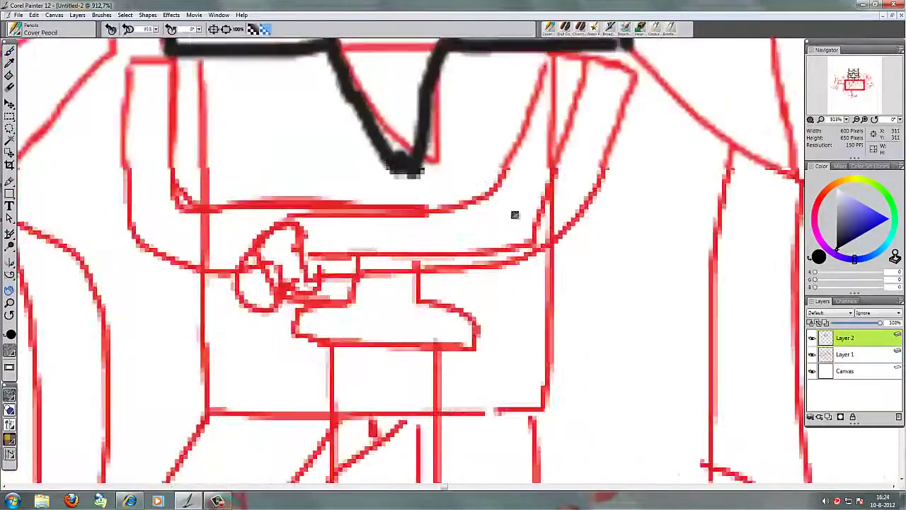
scroll(515, 215, "down", 2)
mouse_move(451, 123)
left_mouse_down()
mouse_move(633, 113)
mouse_move(391, 380)
mouse_move(289, 411)
mouse_move(279, 199)
left_mouse_up()
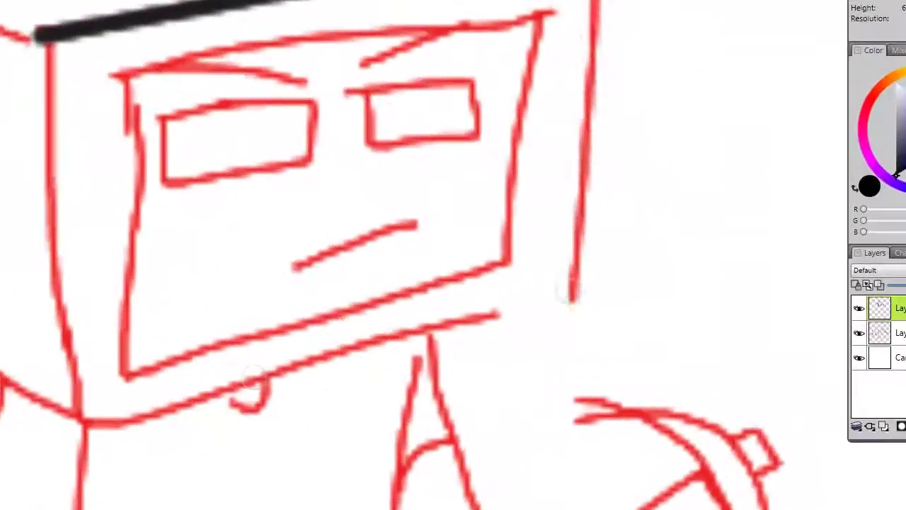
left_click_drag(37, 31, 0, 19)
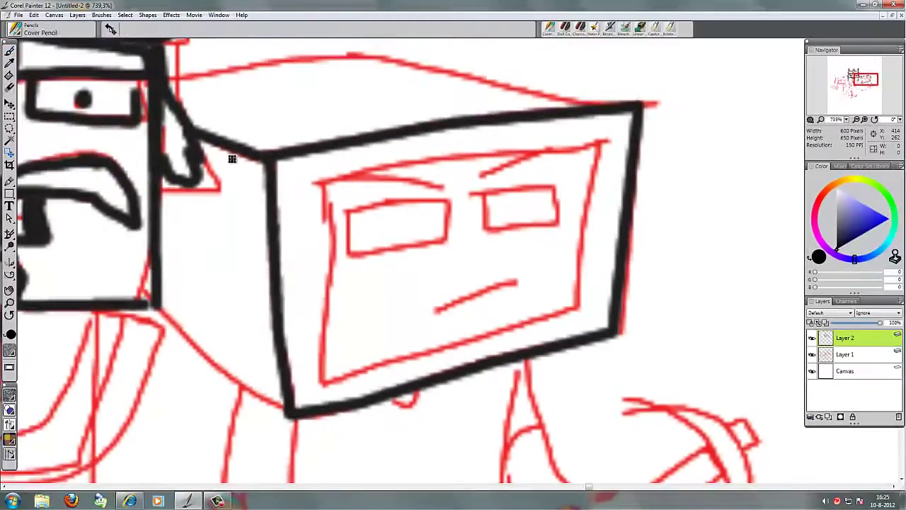
mouse_move(289, 415)
left_mouse_down()
mouse_move(175, 316)
mouse_move(145, 305)
left_mouse_up()
left_click_drag(634, 106, 488, 77)
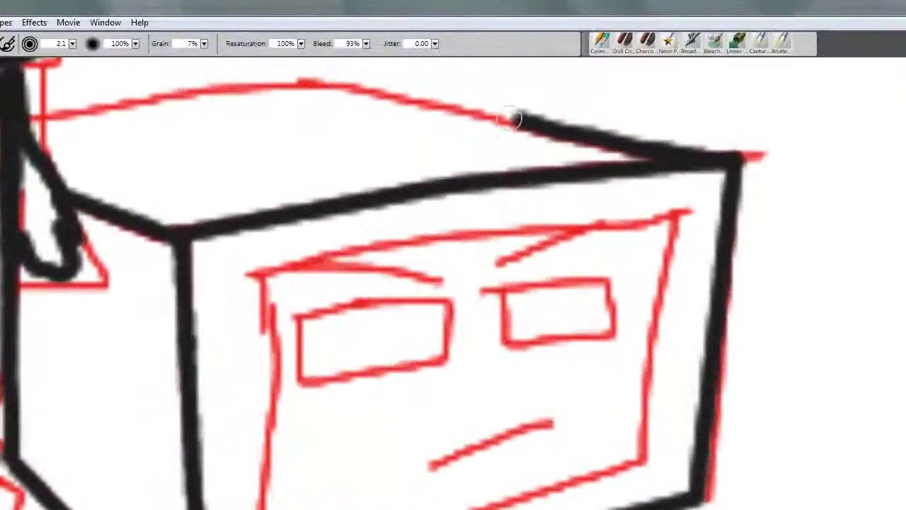
mouse_move(510, 119)
left_mouse_down()
mouse_move(323, 83)
mouse_move(57, 121)
left_mouse_up()
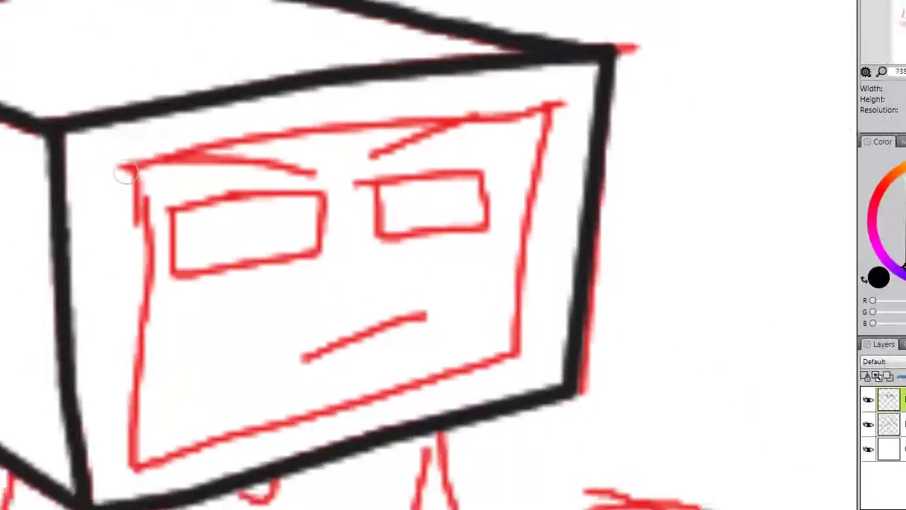
- Ink the slanted inner frame around the right character's face, including both sides and the lower edge
left_click_drag(247, 276, 485, 241)
left_click_drag(281, 67, 454, 294)
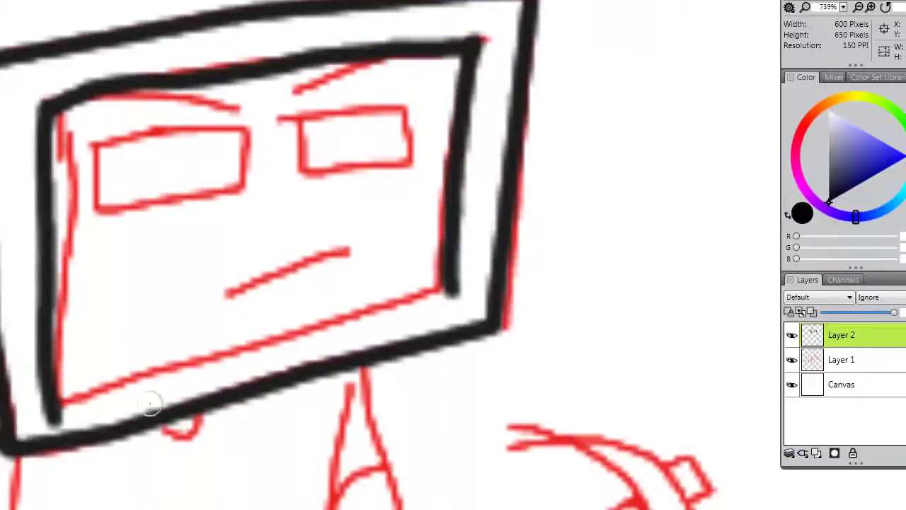
left_click_drag(61, 400, 453, 290)
- Ink the right character's two eyebrows, rectangular eyes and short slanted mouth inside the face frame
mouse_move(297, 99)
left_mouse_down()
mouse_move(304, 81)
mouse_move(471, 46)
left_mouse_up()
left_click_drag(248, 107, 60, 107)
mouse_move(97, 136)
left_mouse_down()
mouse_move(97, 151)
mouse_move(237, 192)
mouse_move(99, 209)
left_mouse_up()
left_click_drag(297, 120, 402, 166)
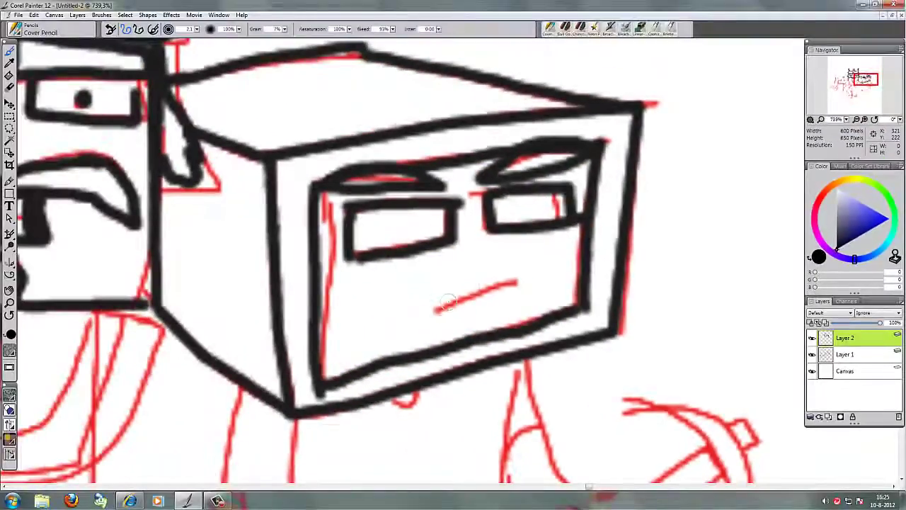
scroll(448, 303, "down", 2)
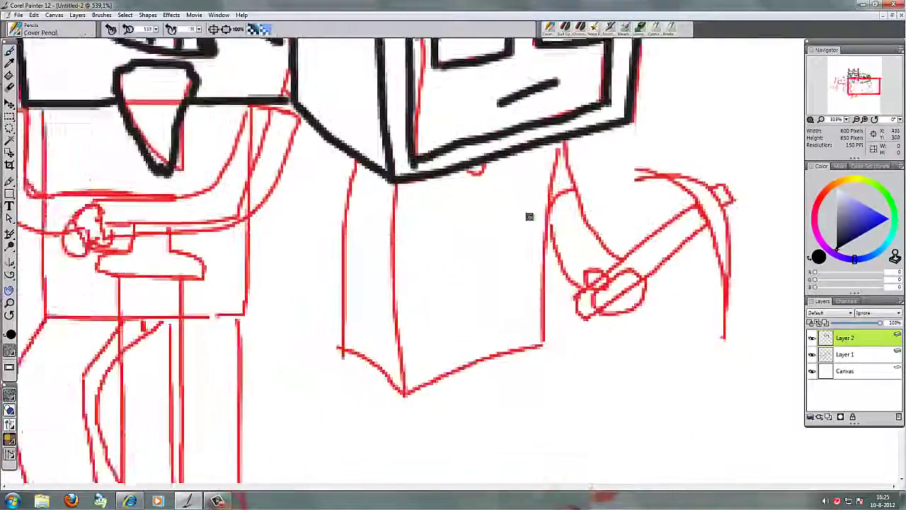
- Ink the front of the right character's torso, then the short sleeve, lower arm and rounded fist
scroll(530, 216, "up", 1)
mouse_move(358, 113)
left_mouse_down()
mouse_move(339, 206)
mouse_move(330, 361)
mouse_move(157, 425)
mouse_move(150, 329)
left_mouse_up()
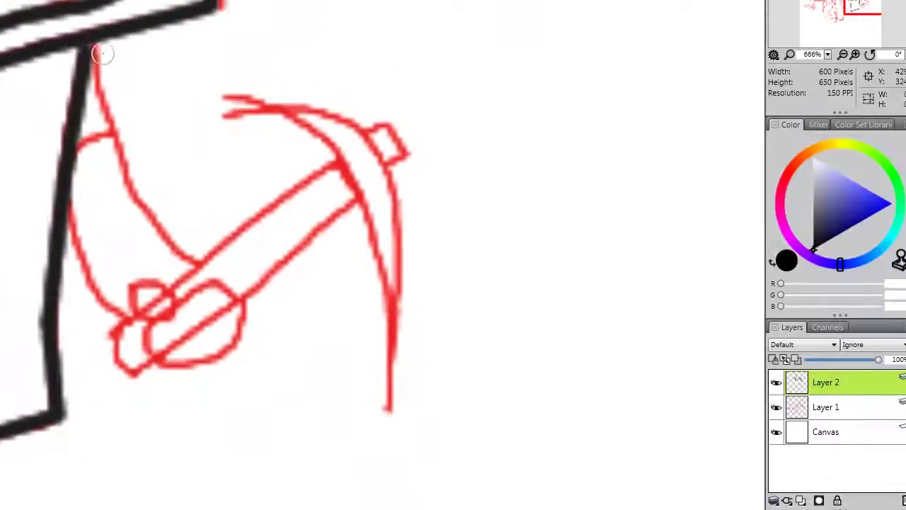
mouse_move(225, 9)
left_mouse_down()
mouse_move(204, 226)
mouse_move(294, 262)
left_mouse_up()
mouse_move(163, 302)
left_mouse_down()
mouse_move(243, 330)
mouse_move(168, 302)
mouse_move(191, 347)
left_mouse_up()
- Ink the right character's pickaxe with a long handle extended past the sketch and a curved, two-sided head
left_click_drag(157, 295, 351, 148)
left_click_drag(363, 189, 248, 284)
mouse_move(340, 155)
left_mouse_down()
mouse_move(415, 101)
mouse_move(473, 397)
left_mouse_up()
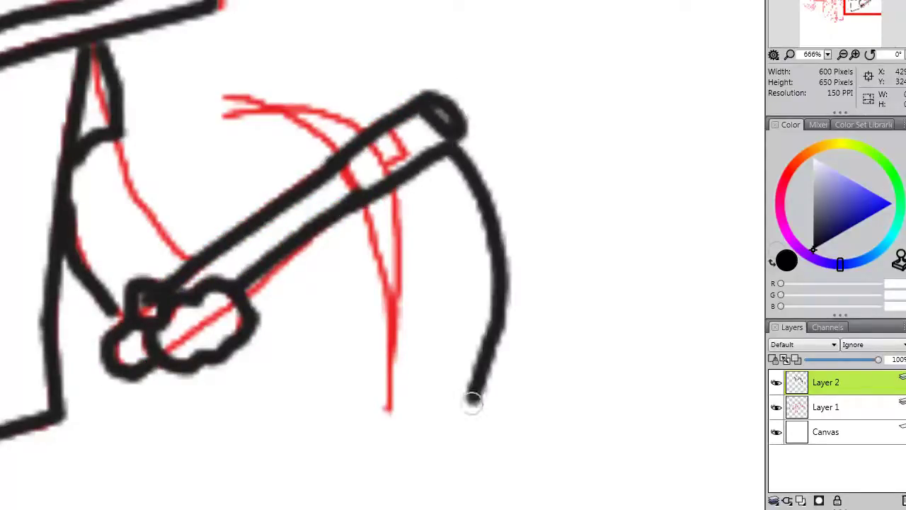
key("ctrl+z")
left_click_drag(453, 145, 472, 340)
left_click_drag(355, 69, 443, 99)
scroll(425, 233, "down", 2)
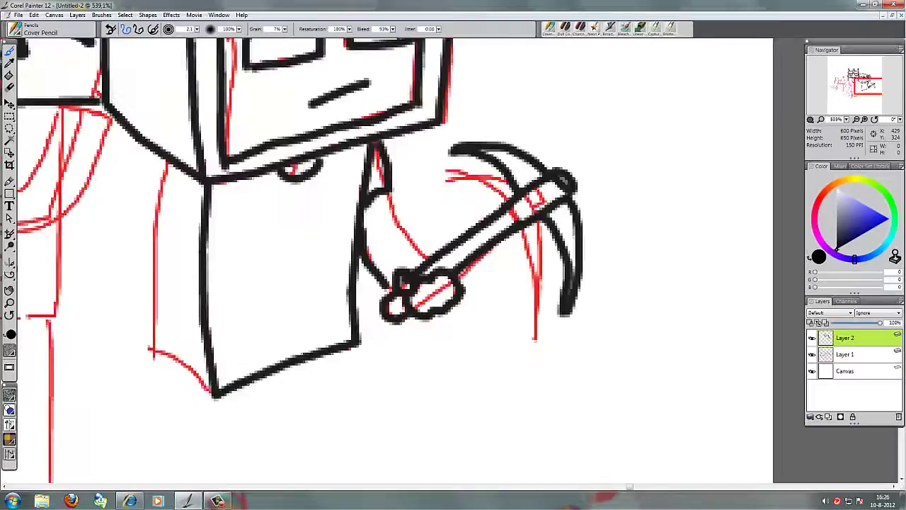
scroll(384, 300, "down", 4)
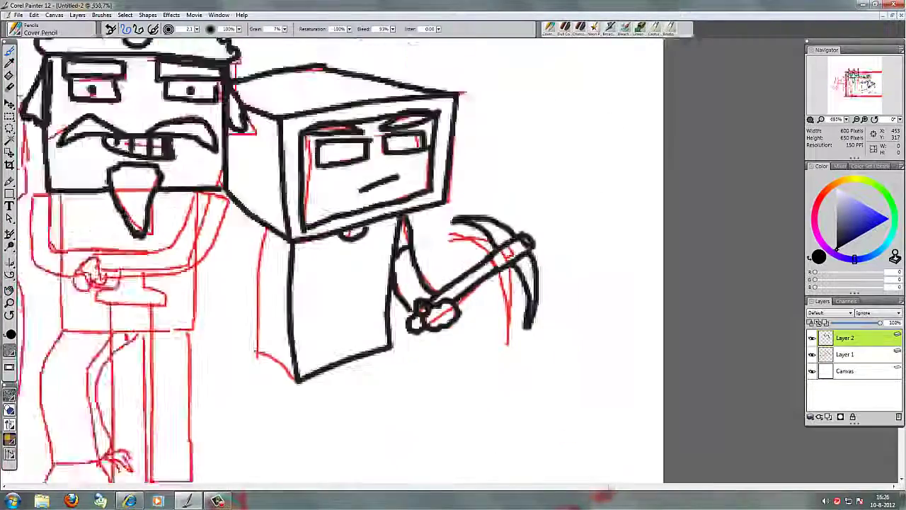
- Ink the crowned character's right-hand sleeve below the head, closing it with a double-lined cuff band
scroll(450, 277, "up", 6)
scroll(450, 277, "down", 2)
left_click_drag(450, 277, 616, 310)
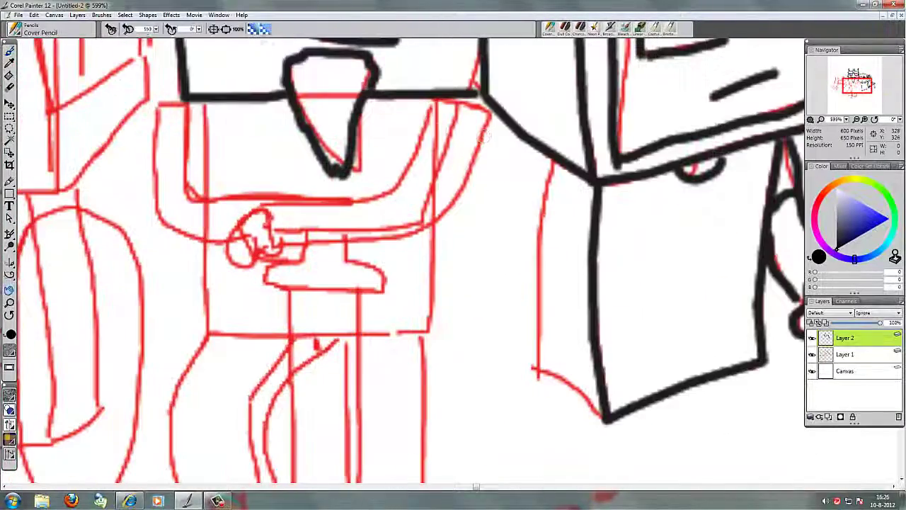
mouse_move(423, 129)
left_mouse_down()
mouse_move(434, 106)
mouse_move(428, 187)
left_mouse_up()
scroll(367, 206, "up", 2)
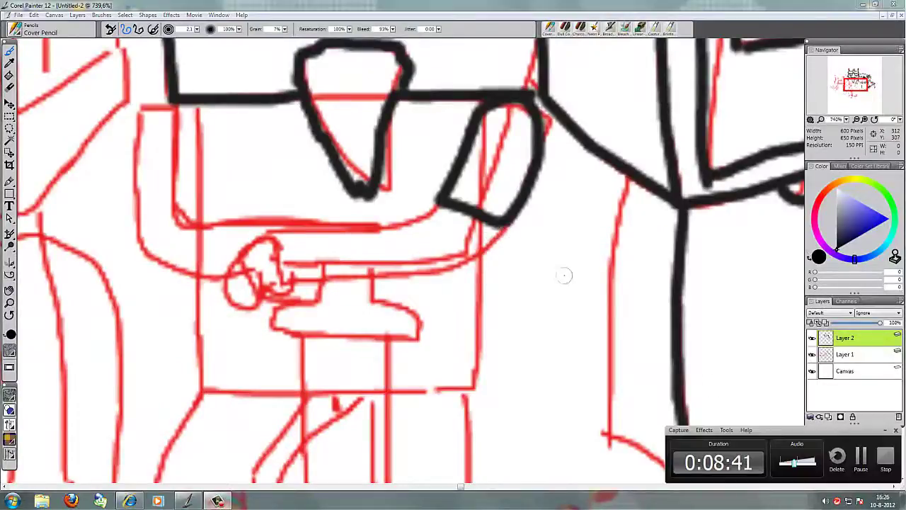
left_click_drag(462, 176, 474, 206)
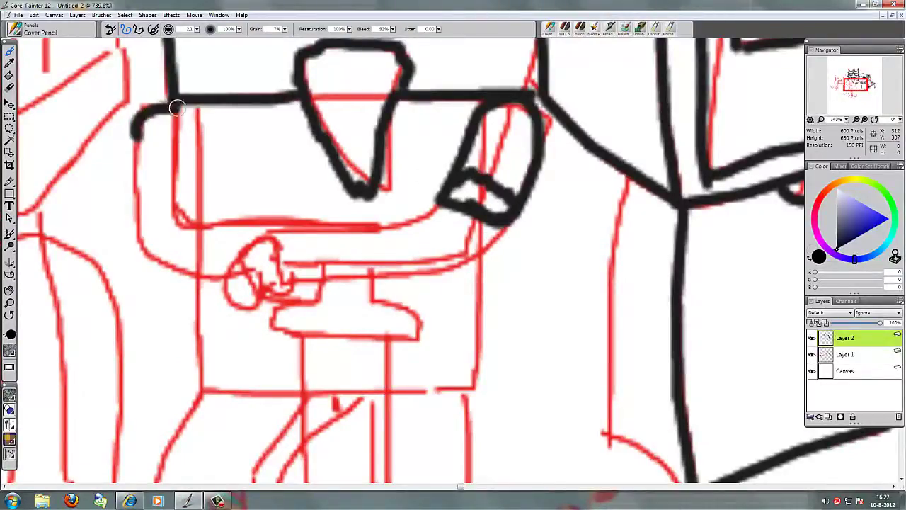
- Ink the crowned character's left-hand arm bent across the chest, the joined forearms with wrist cuffs, and the hands
left_click_drag(177, 107, 186, 197)
mouse_move(136, 138)
left_mouse_down()
mouse_move(140, 179)
mouse_move(261, 283)
mouse_move(415, 278)
left_mouse_up()
left_click_drag(196, 194, 347, 257)
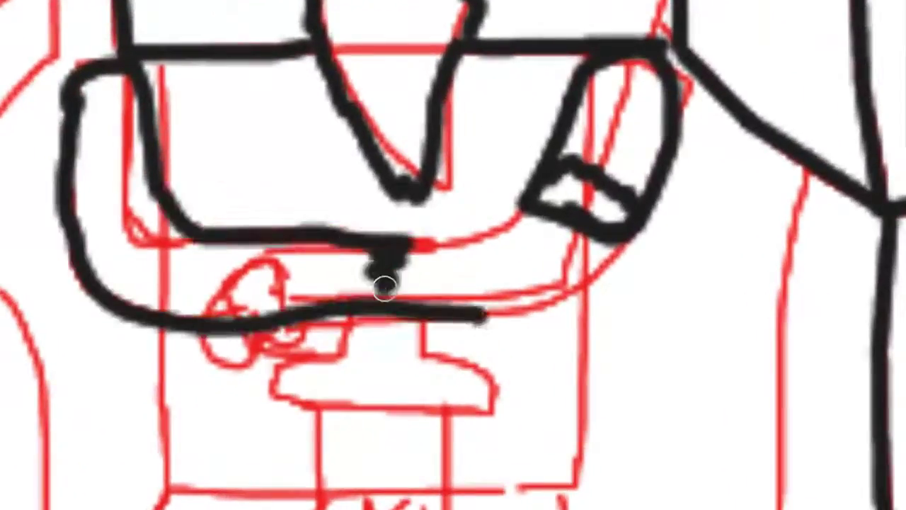
mouse_move(385, 286)
left_mouse_down()
mouse_move(302, 234)
mouse_move(477, 323)
mouse_move(536, 340)
mouse_move(504, 228)
left_mouse_up()
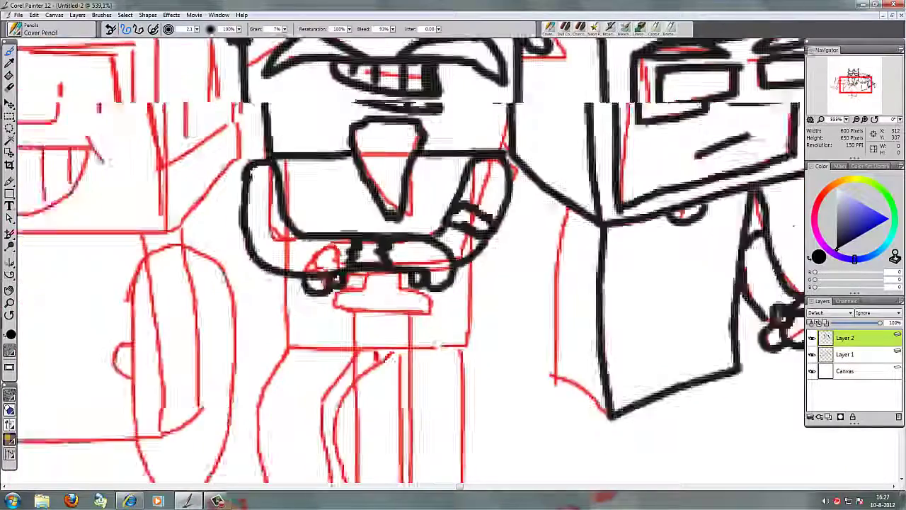
- Ink the crowned character's downward sword with its hilt, wide crossguard, pointed blade and central groove line
scroll(431, 330, "up", 4)
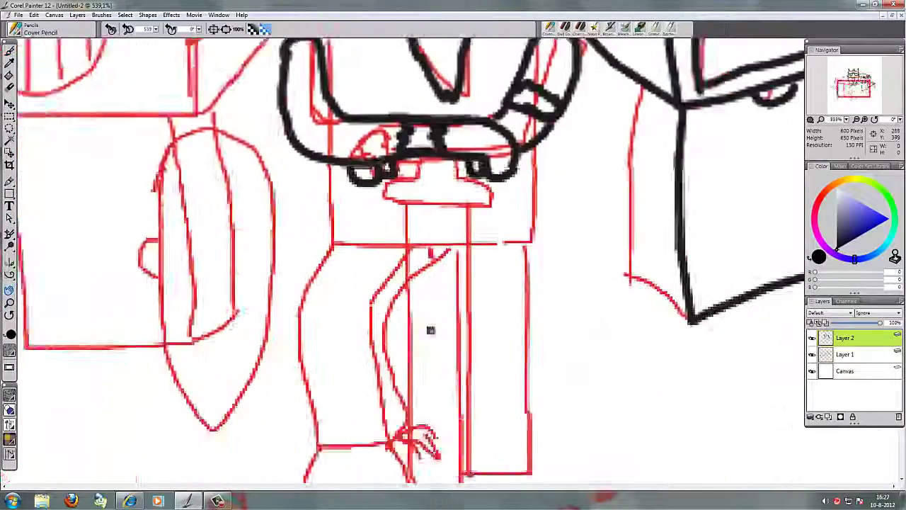
left_click(430, 330)
mouse_move(347, 115)
left_mouse_down()
mouse_move(276, 163)
mouse_move(425, 138)
mouse_move(364, 227)
mouse_move(410, 176)
mouse_move(391, 331)
left_mouse_up()
left_click(395, 272, "ctrl+alt")
left_click_drag(435, 168, 416, 359)
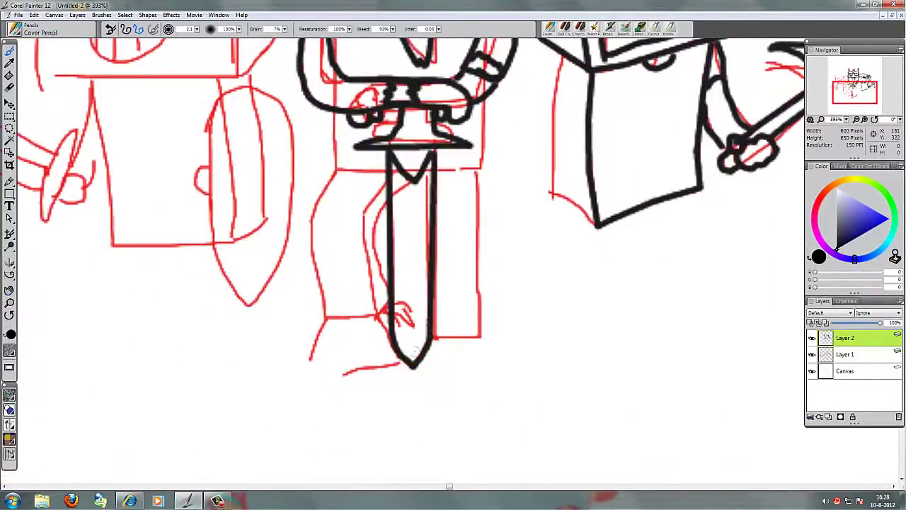
left_click(431, 294, "ctrl+alt")
left_click(460, 304, "ctrl")
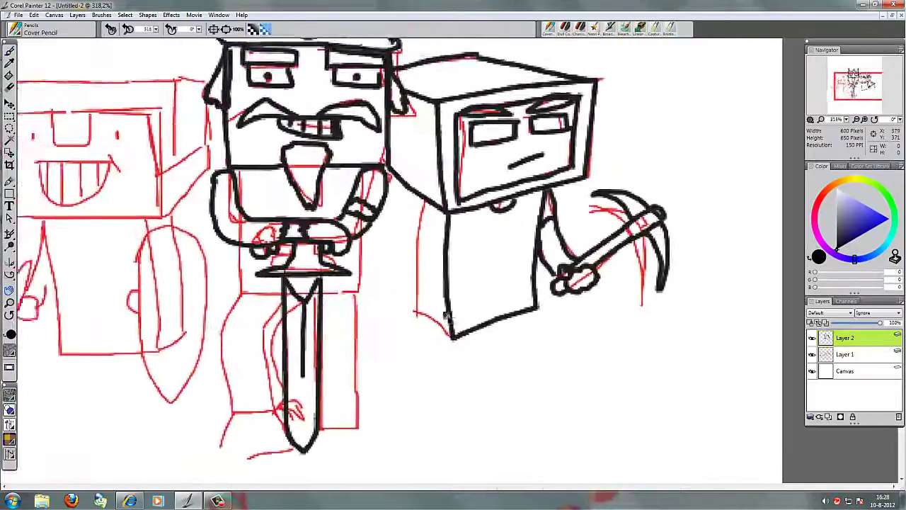
- Ink the left character's box-shaped helmet with its nose guard, top edge, cheek pieces and side face
left_click(497, 324, "ctrl+alt")
left_click(455, 350, "ctrl")
left_click(253, 218, "ctrl")
left_click_drag(234, 143, 302, 217)
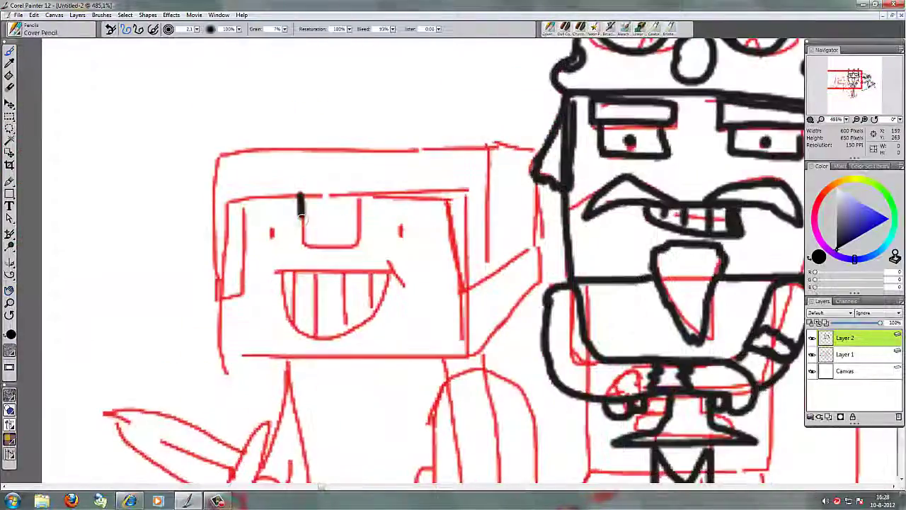
mouse_move(359, 244)
left_mouse_down()
mouse_move(457, 191)
mouse_move(474, 292)
left_mouse_up()
left_click_drag(484, 150, 484, 276)
mouse_move(474, 293)
left_mouse_down()
mouse_move(535, 178)
mouse_move(211, 155)
left_mouse_up()
left_click_drag(228, 203, 225, 301)
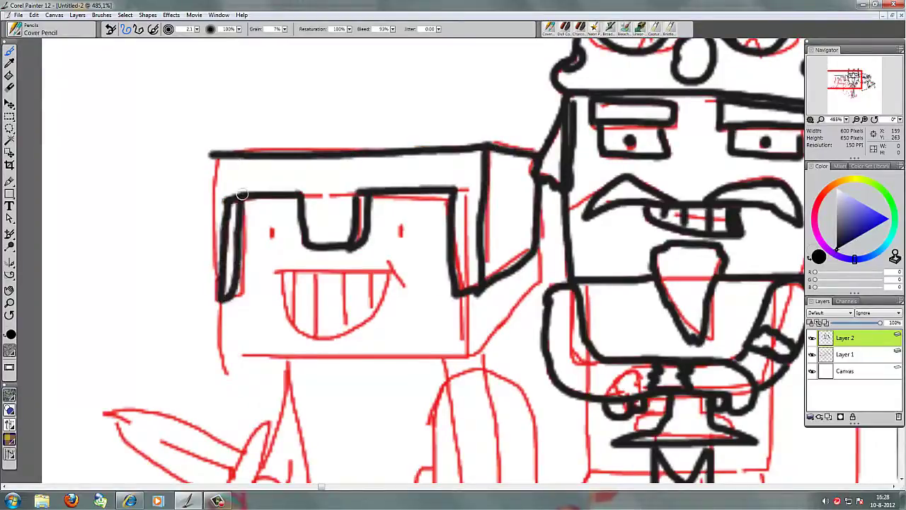
- Ink the left character's outer helmet edge and lower head, and add small eyes and a wide toothy grin
mouse_move(212, 158)
left_mouse_down()
mouse_move(205, 308)
mouse_move(273, 357)
mouse_move(467, 354)
left_mouse_up()
left_click_drag(466, 297, 471, 351)
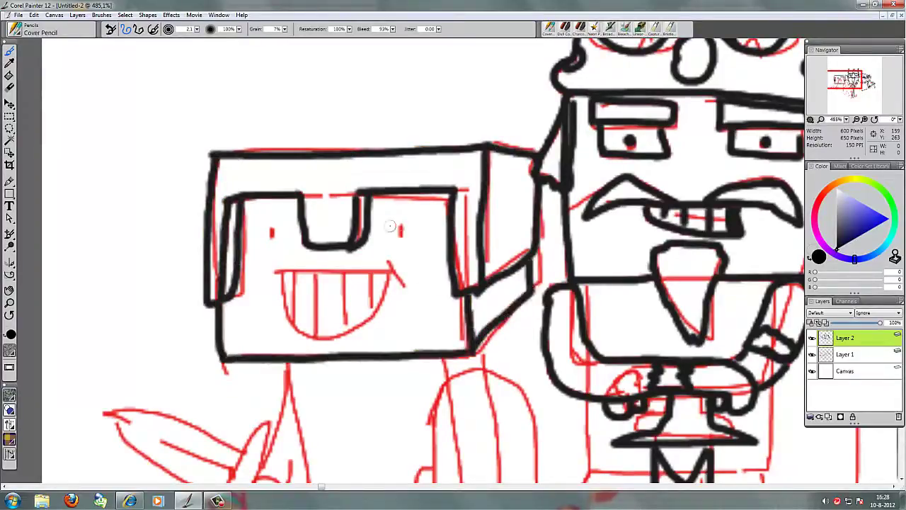
left_click_drag(340, 270, 368, 319)
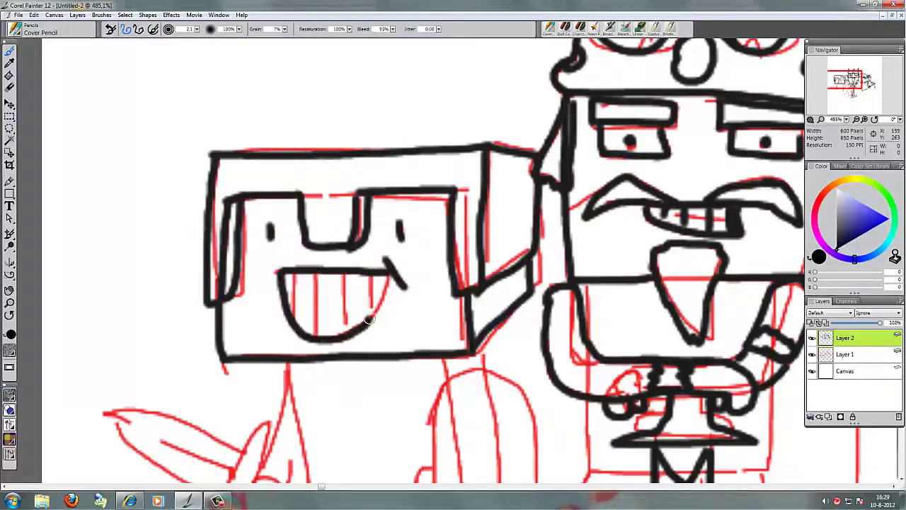
left_click_drag(342, 272, 344, 333)
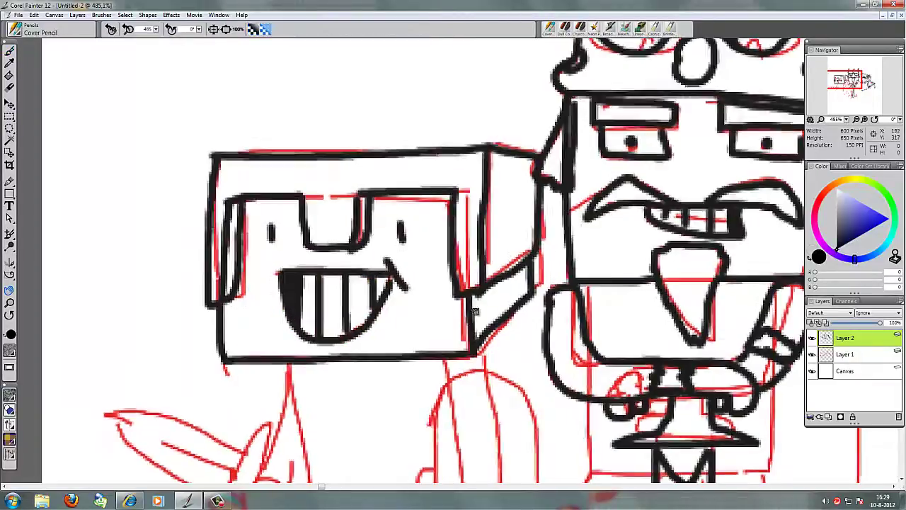
- Ink the left character's pointed shield with a thick rim and side knob, plus the collar and torso behind it
mouse_move(429, 421)
left_mouse_down()
mouse_move(301, 174)
mouse_move(404, 241)
mouse_move(350, 389)
left_mouse_up()
left_click_drag(301, 170, 350, 389)
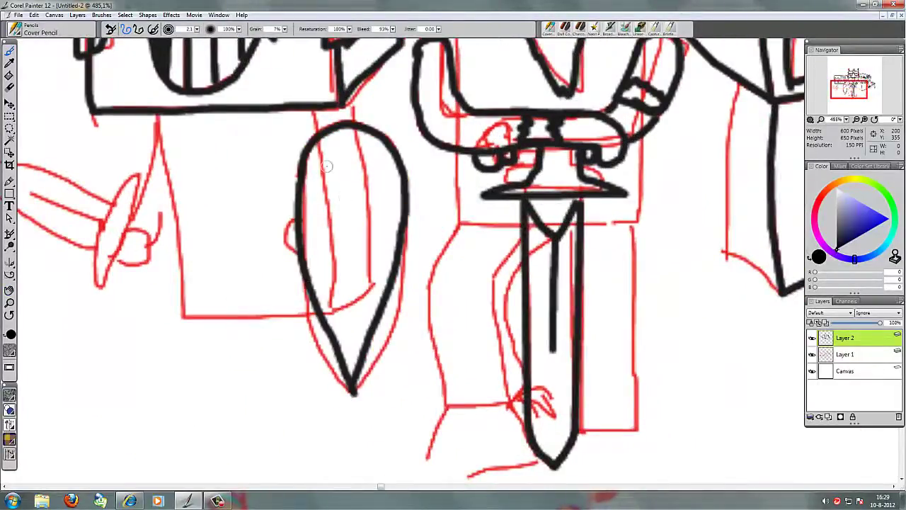
mouse_move(340, 126)
left_mouse_down()
mouse_move(284, 244)
mouse_move(352, 391)
left_mouse_up()
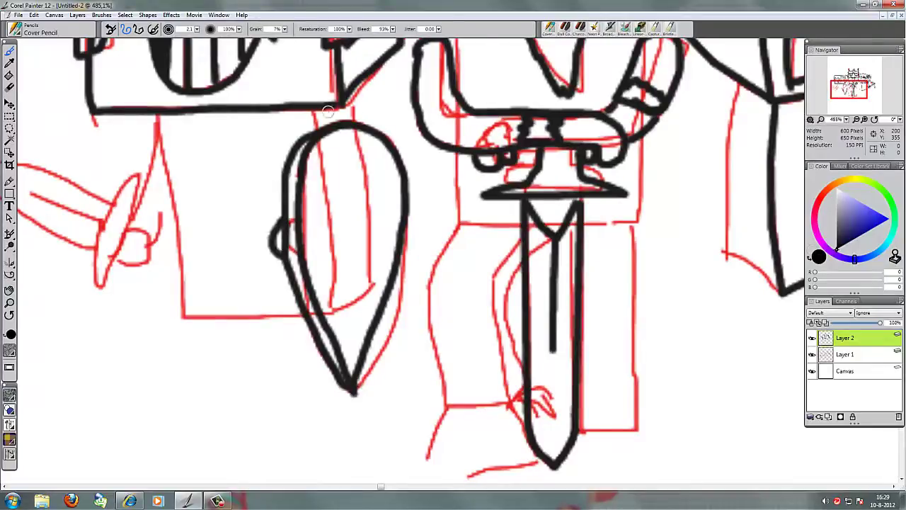
key("ctrl+minus")
left_click_drag(188, 141, 317, 312)
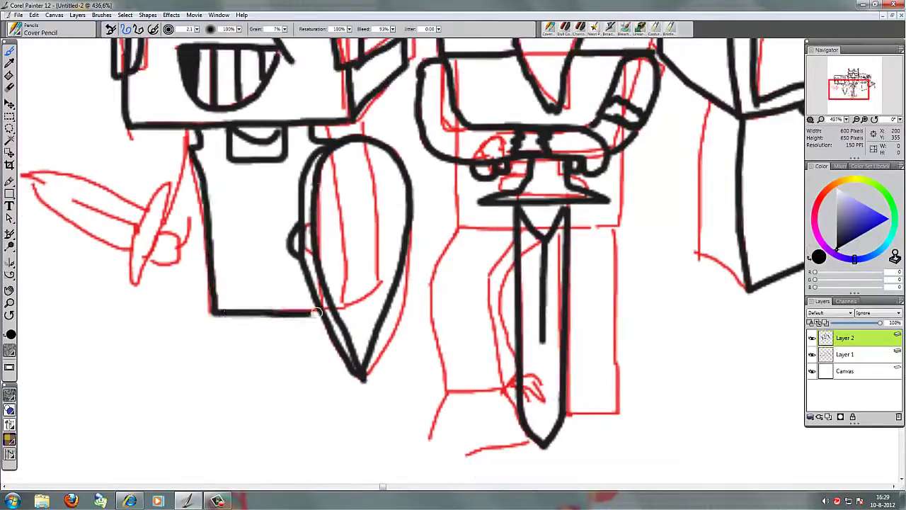
- Ink a broad cross across the front of the left character's shield
key("ctrl+minus")
left_click_drag(360, 153, 359, 223)
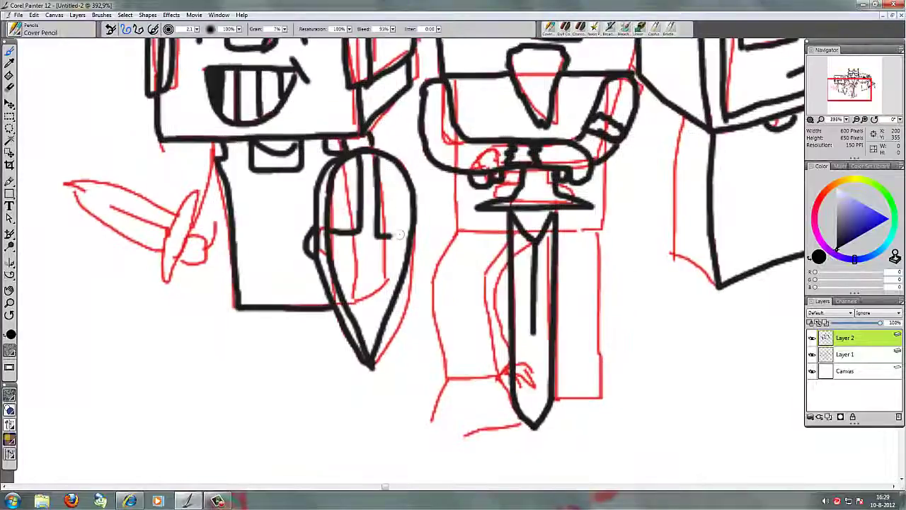
left_click_drag(407, 255, 382, 323)
key("ctrl+minus")
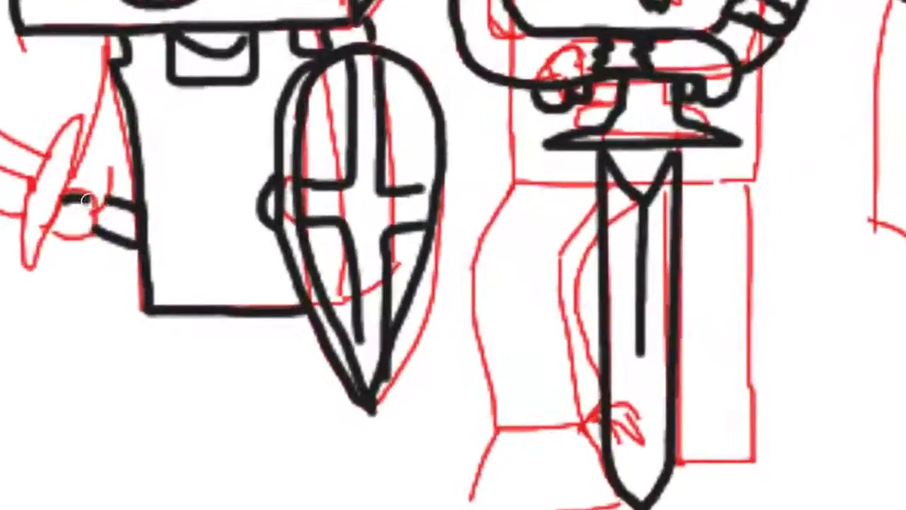
- Ink the left character's arm and hand holding a sword with an oval guard and pointed blade
left_click_drag(194, 244, 178, 234)
left_click_drag(92, 198, 106, 42)
mouse_move(99, 106)
left_mouse_down()
mouse_move(135, 202)
mouse_move(62, 159)
mouse_move(30, 259)
left_mouse_up()
left_click_drag(262, 313, 95, 156)
key("ctrl+minus")
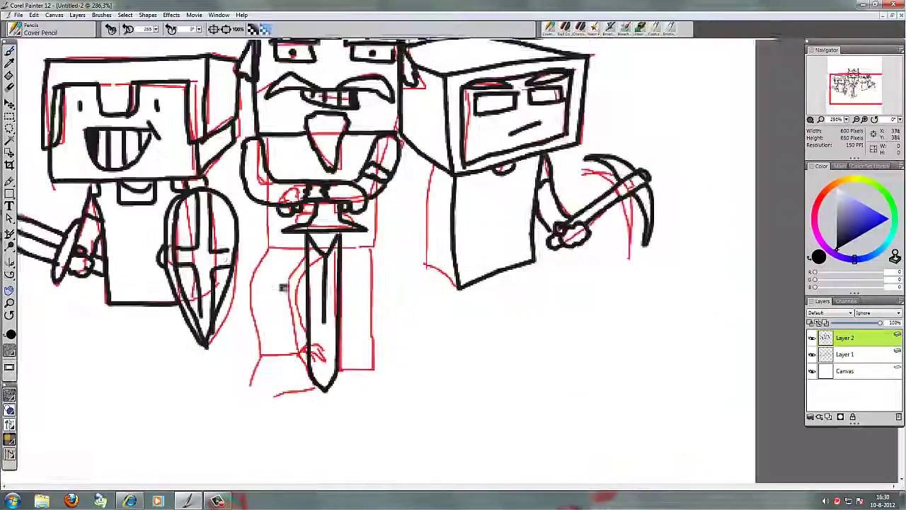
- Ink the sides of the crowned character's torso and the double curved hem on both sides of the sword
key("ctrl+plus")
key("ctrl+minus")
key("ctrl+plus")
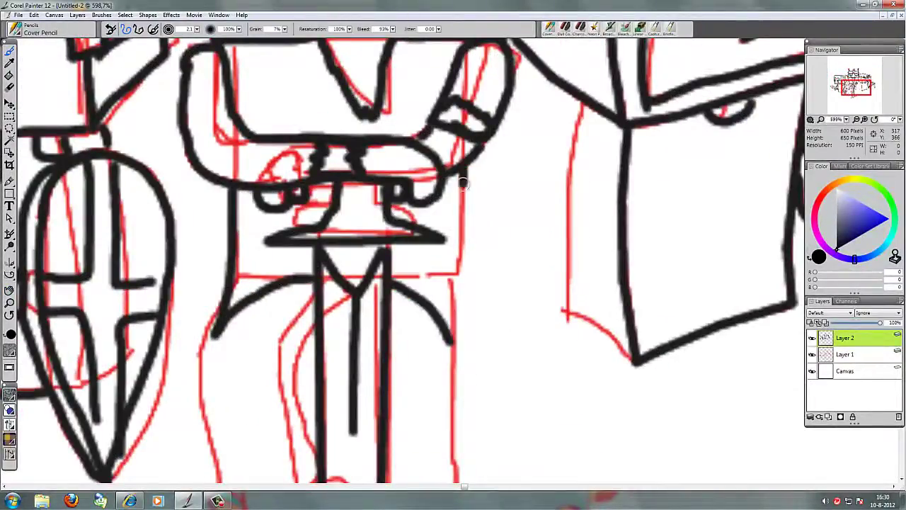
key("ctrl+minus")
scroll(287, 170, "down", 3)
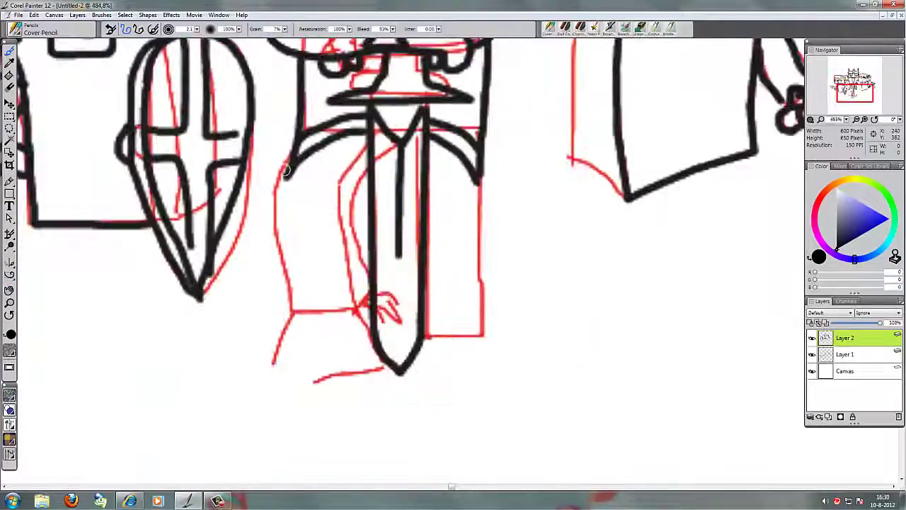
- Ink the crowned character's leg to the left of the sword with a rounded lower end, redoing unwanted strokes
left_click_drag(287, 170, 292, 337)
key("ctrl+z")
mouse_move(288, 171)
left_mouse_down()
mouse_move(289, 328)
mouse_move(343, 334)
left_mouse_up()
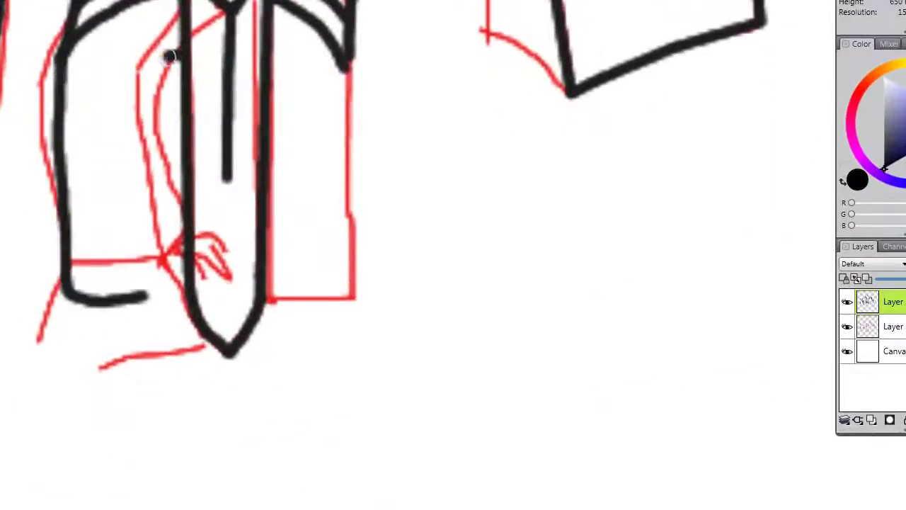
mouse_move(170, 56)
left_mouse_down()
mouse_move(142, 295)
mouse_move(174, 62)
left_mouse_up()
key("ctrl+z")
- Ink the crowned character's leg to the right of the sword and both shoes with separate soles
left_click_drag(346, 68, 328, 294)
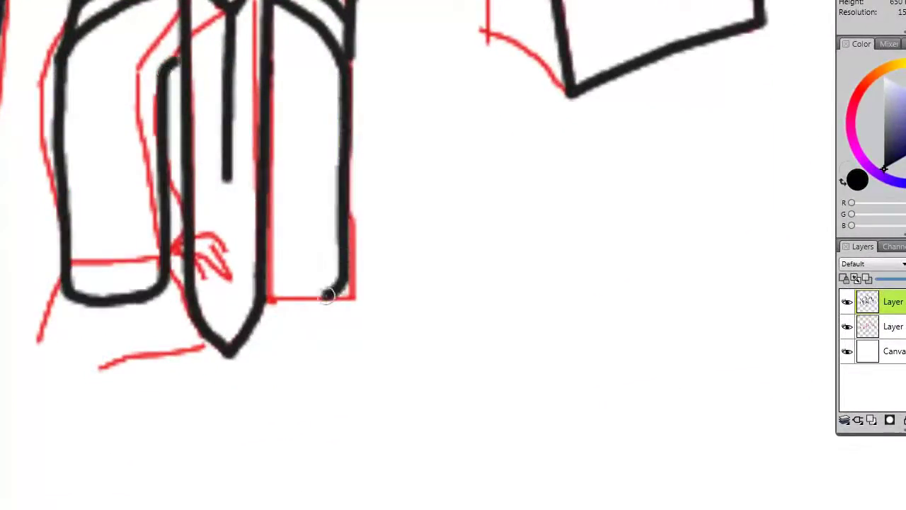
left_click_drag(62, 301, 166, 285)
left_click_drag(39, 341, 168, 307)
key("ctrl+minus")
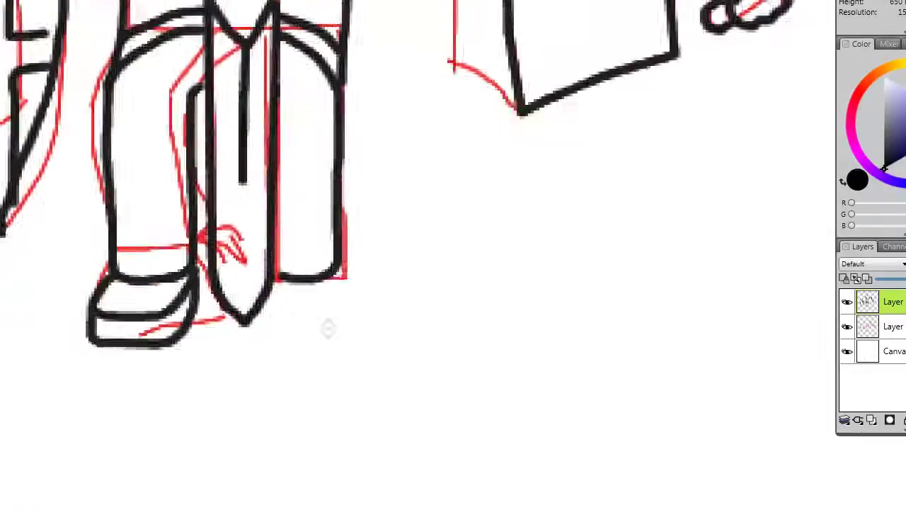
mouse_move(370, 306)
left_mouse_down()
mouse_move(326, 278)
mouse_move(334, 337)
mouse_move(395, 311)
left_mouse_up()
key("ctrl+z")
key("ctrl+minus")
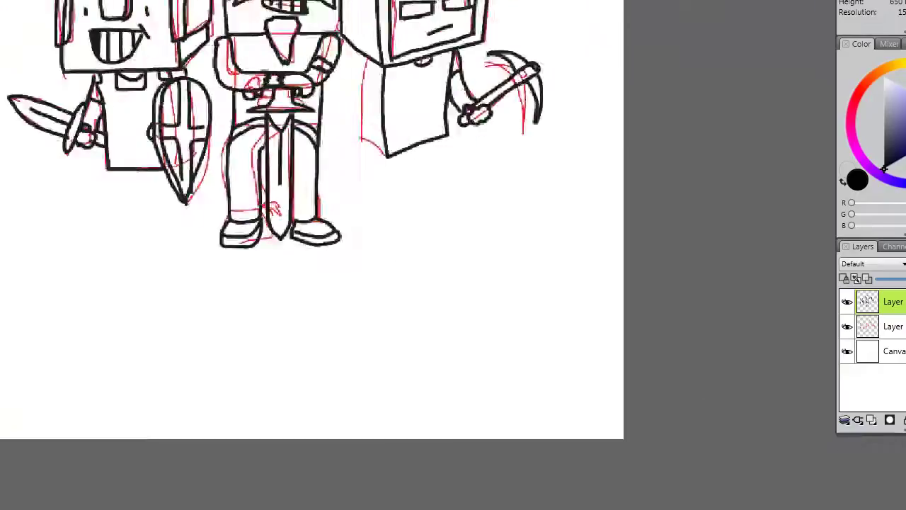
- Undo the strokes of both soled shoes and the leg to the right of the sword
key("ctrl+plus")
key("ctrl+z")
key("ctrl+z")
key("ctrl+z")
key("ctrl+z")
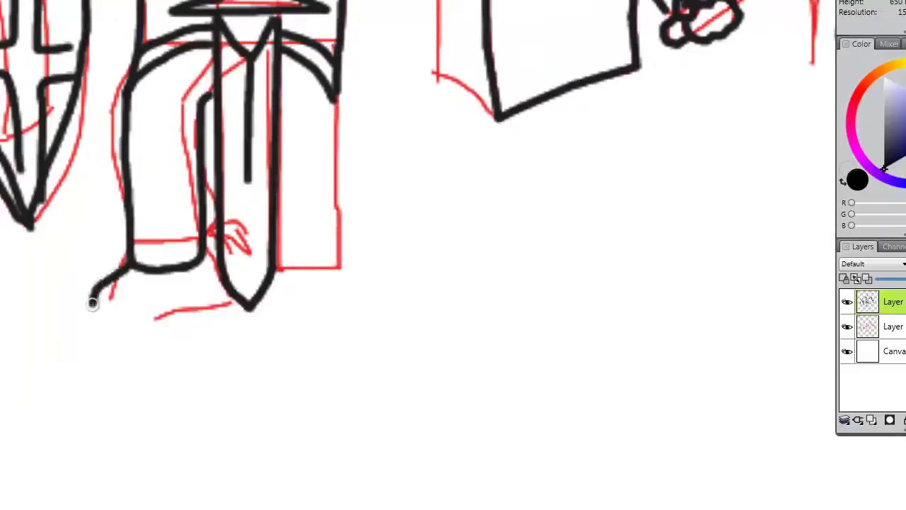
- Ink the crowned character's right-hand leg again and give both feet simple rounded shoes, cleaning up with the eraser
left_click_drag(92, 302, 203, 256)
mouse_move(97, 330)
left_mouse_down()
mouse_move(209, 287)
mouse_move(206, 253)
left_mouse_up()
key("n")
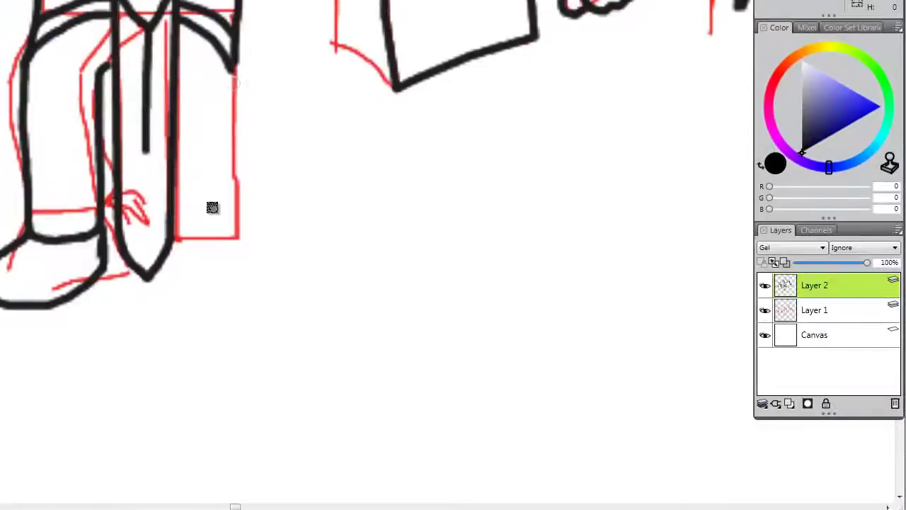
mouse_move(470, 196)
left_mouse_down()
mouse_move(472, 319)
mouse_move(433, 311)
left_mouse_up()
mouse_move(177, 232)
left_mouse_down()
mouse_move(239, 67)
mouse_move(219, 259)
mouse_move(248, 283)
mouse_move(229, 313)
left_mouse_up()
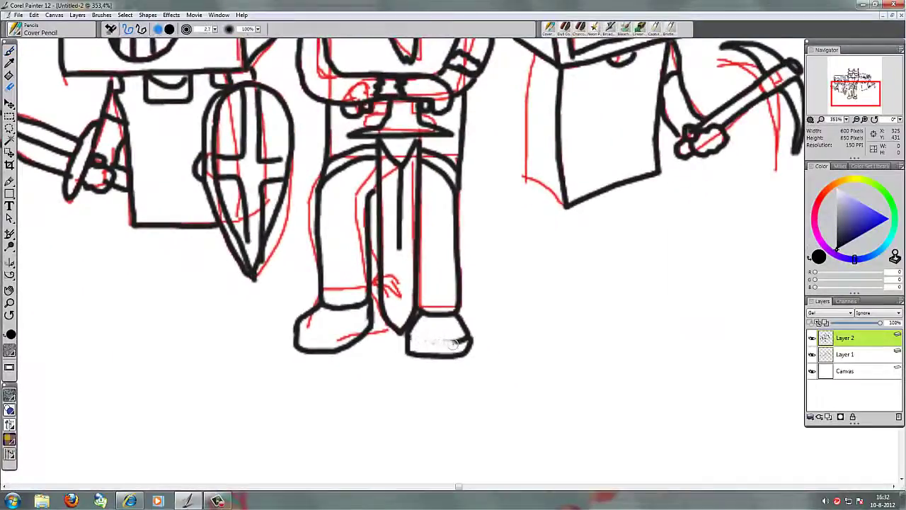
- Sketch a blocky pig's face in red on Layer 1 below the shield bearer, with a two-nostril snout and rectangular eyes
scroll(453, 344, "down", 5)
scroll(397, 279, "up", 5)
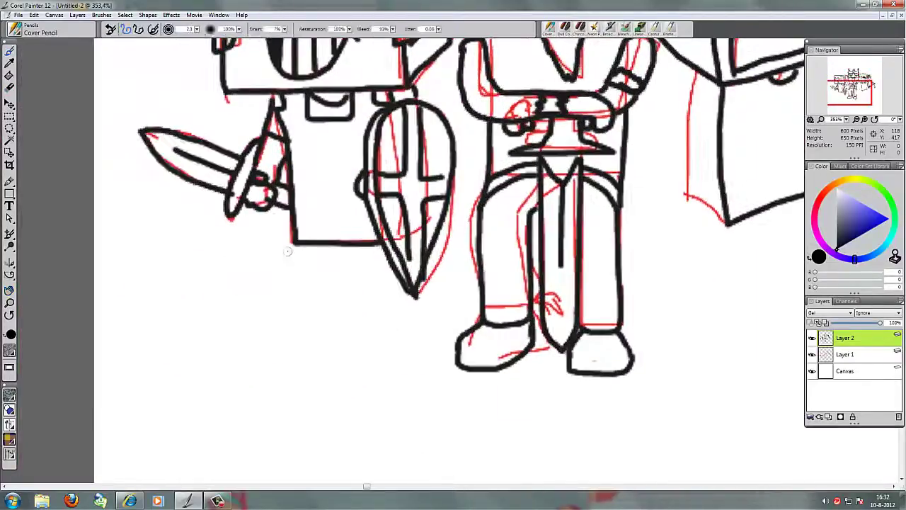
left_click(845, 353)
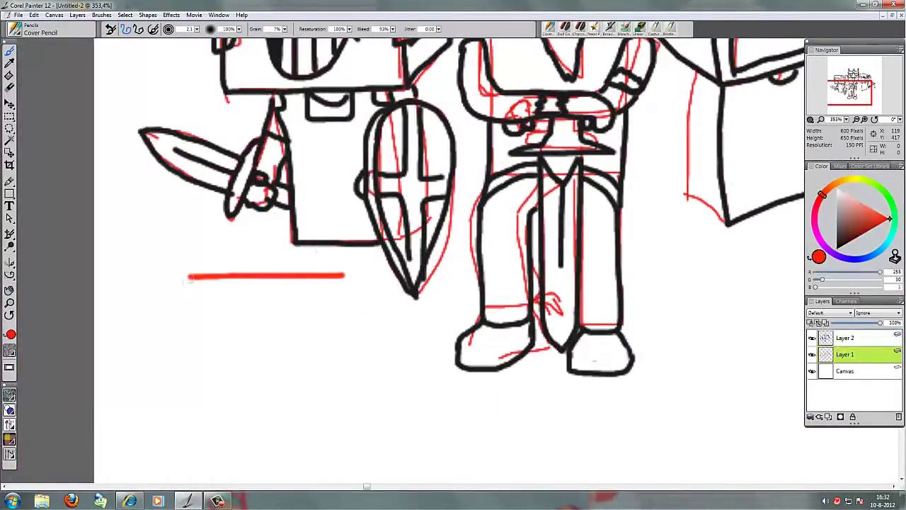
mouse_move(188, 277)
left_mouse_down()
mouse_move(316, 370)
mouse_move(335, 276)
left_mouse_up()
mouse_move(227, 332)
left_mouse_down()
mouse_move(278, 316)
mouse_move(227, 337)
left_mouse_up()
left_click(240, 329)
left_click(264, 329)
left_click_drag(273, 285, 267, 290)
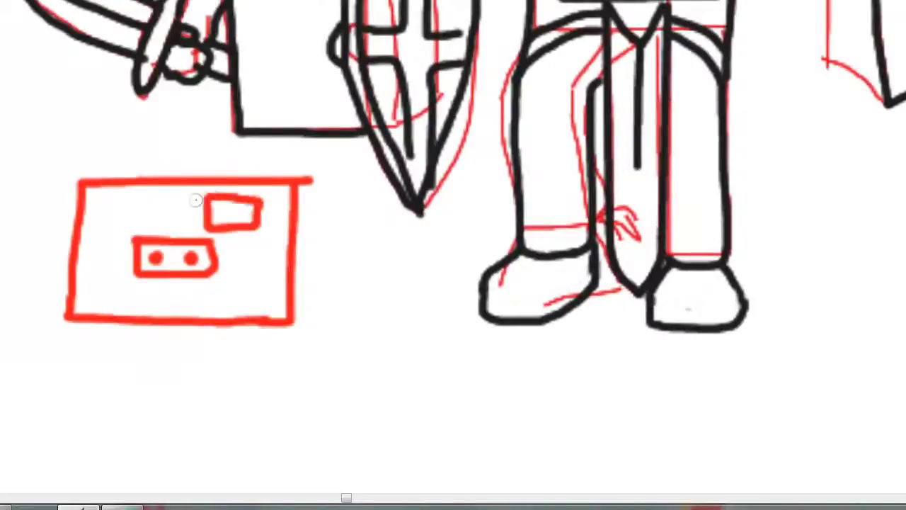
left_click_drag(92, 200, 111, 213)
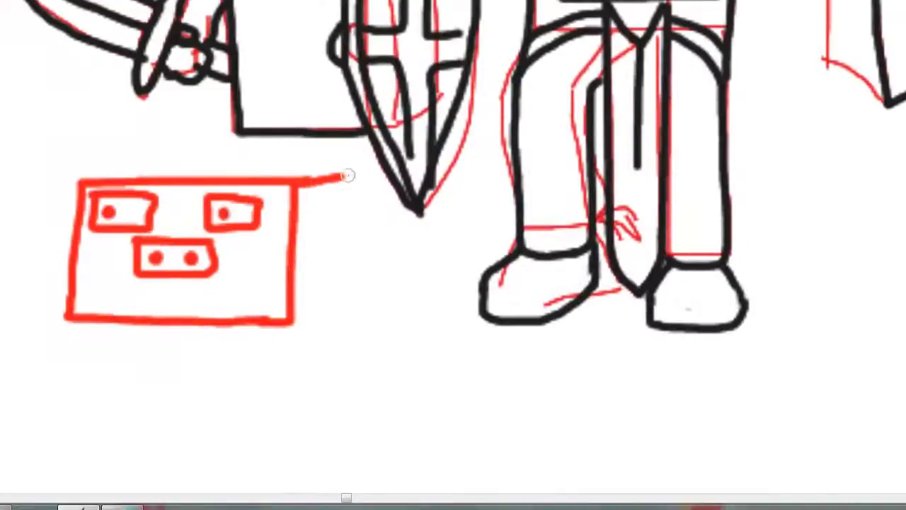
- Give the red pig's head a side face, then sketch its back, rear body and rounded hind leg
key("ctrl+z")
left_click_drag(294, 181, 349, 276)
left_click_drag(294, 322, 347, 279)
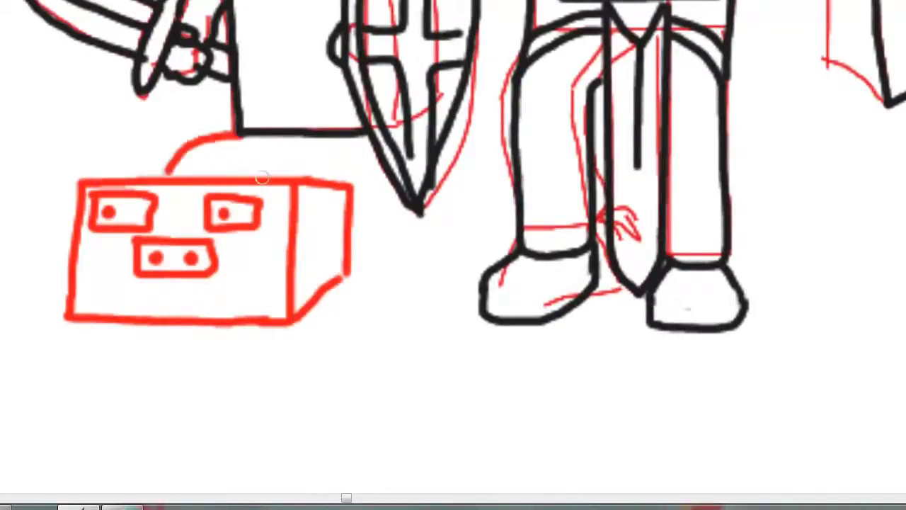
mouse_move(368, 174)
left_mouse_down()
mouse_move(461, 258)
mouse_move(415, 122)
mouse_move(382, 189)
left_mouse_up()
left_click_drag(376, 273, 434, 275)
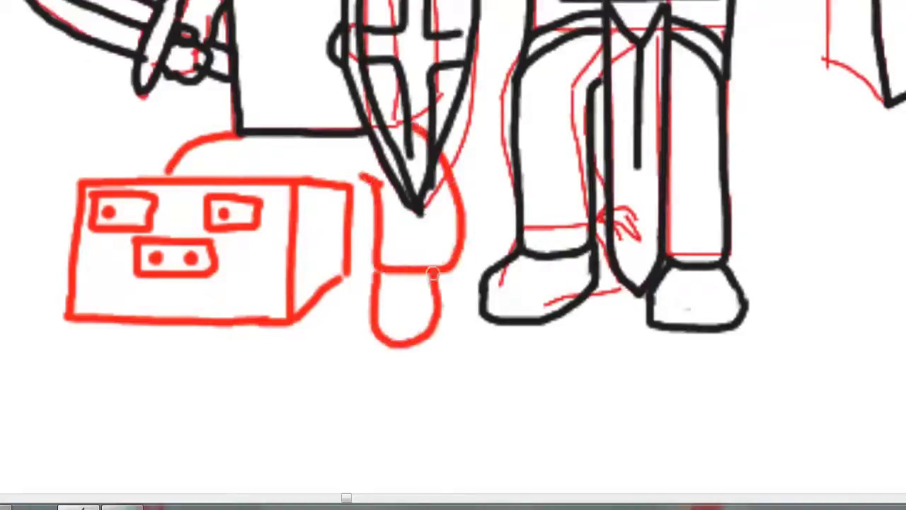
- Sketch the pig's two blocky front legs in red beneath the head, redoing the one nearer the body
left_click_drag(164, 325, 200, 379)
mouse_move(313, 304)
left_mouse_down()
mouse_move(288, 326)
mouse_move(324, 378)
left_mouse_up()
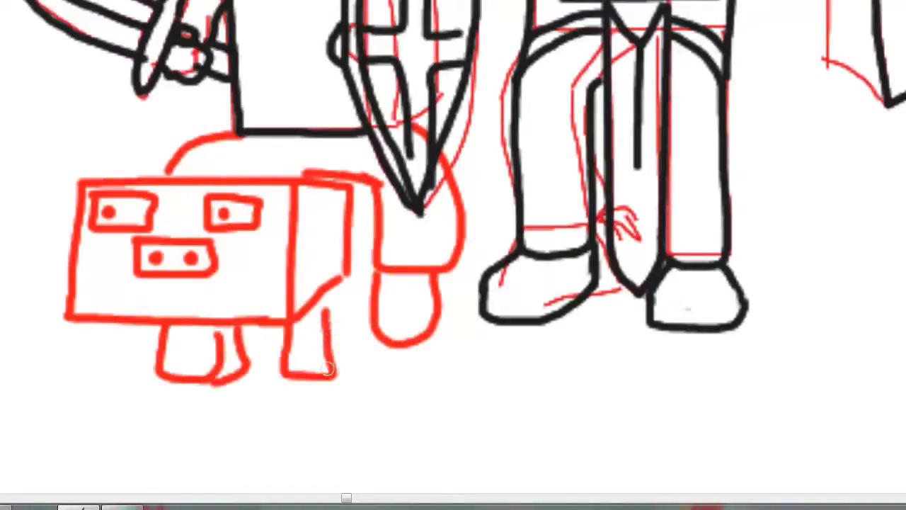
key("ctrl+z")
left_click_drag(287, 325, 324, 378)
key("ctrl+z")
left_click_drag(287, 324, 335, 375)
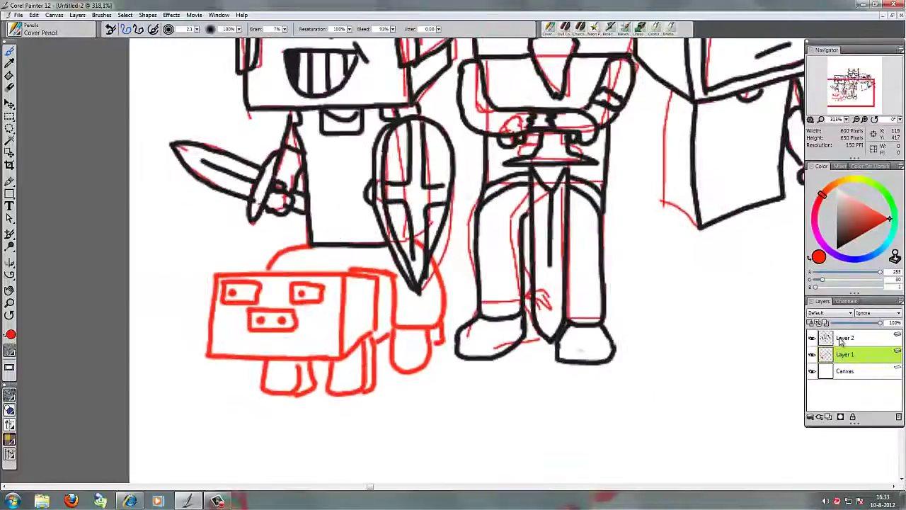
- Ink the pig's rear body, hind leg and both front legs in black on Layer 2 over the red sketch
left_click(841, 341)
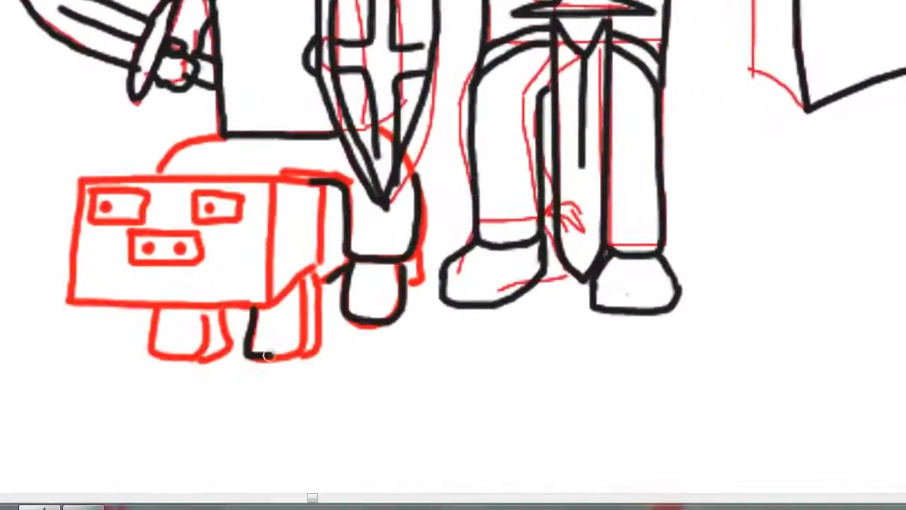
left_click_drag(268, 356, 315, 276)
left_click_drag(157, 315, 225, 311)
- Ink the pig's box-shaped head, eyes, snout and curved back in black
mouse_move(81, 178)
left_mouse_down()
mouse_move(142, 299)
mouse_move(273, 183)
left_mouse_up()
mouse_move(283, 182)
left_mouse_down()
mouse_move(323, 190)
mouse_move(270, 304)
left_mouse_up()
left_click_drag(284, 181, 83, 178)
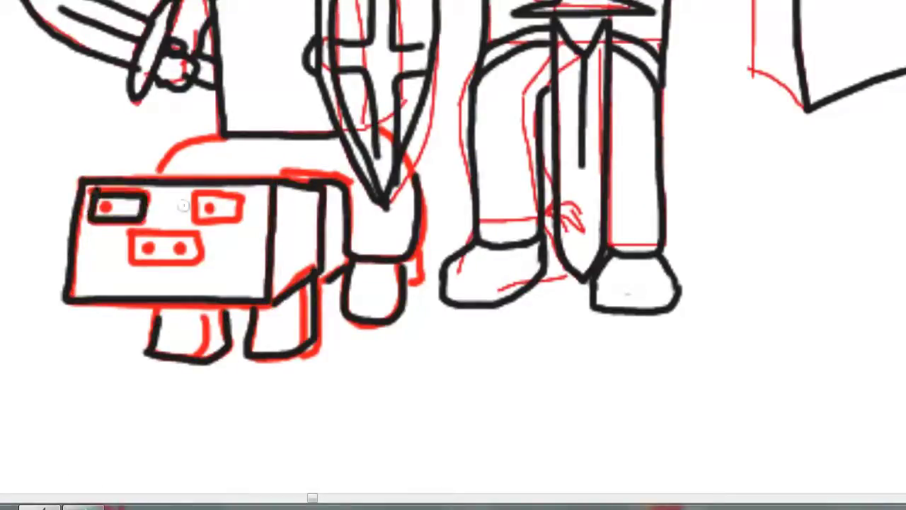
left_click_drag(182, 192, 192, 207)
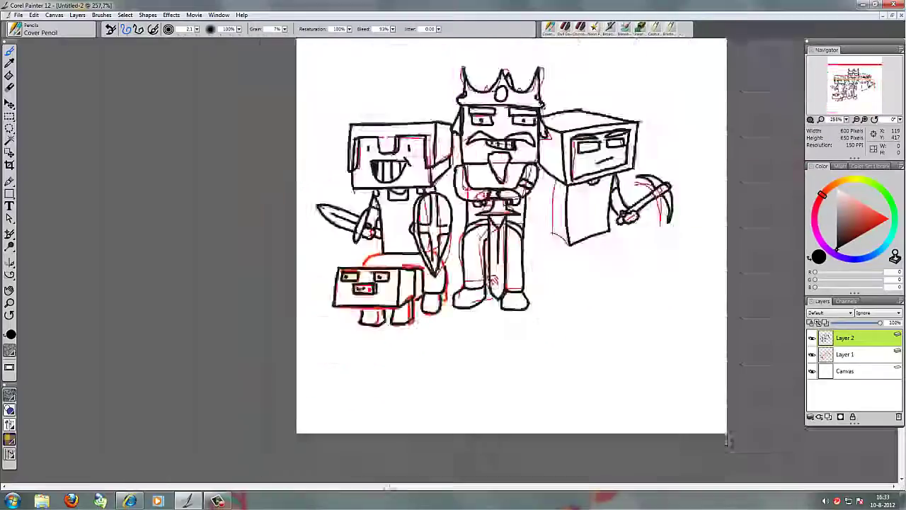
left_click_drag(157, 172, 218, 138)
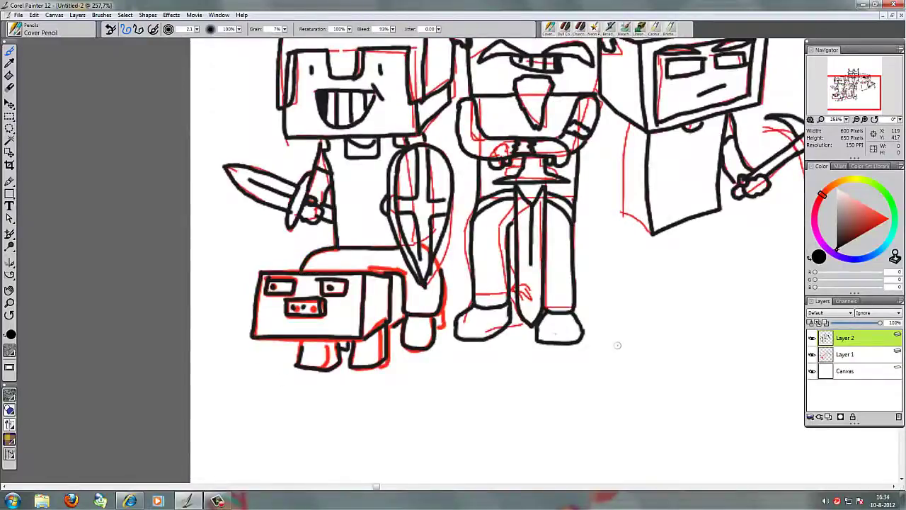
- Ink the pickaxe holder's hanging arm with its sleeve, both legs and the rounded feet
left_click_drag(638, 140, 438, 188)
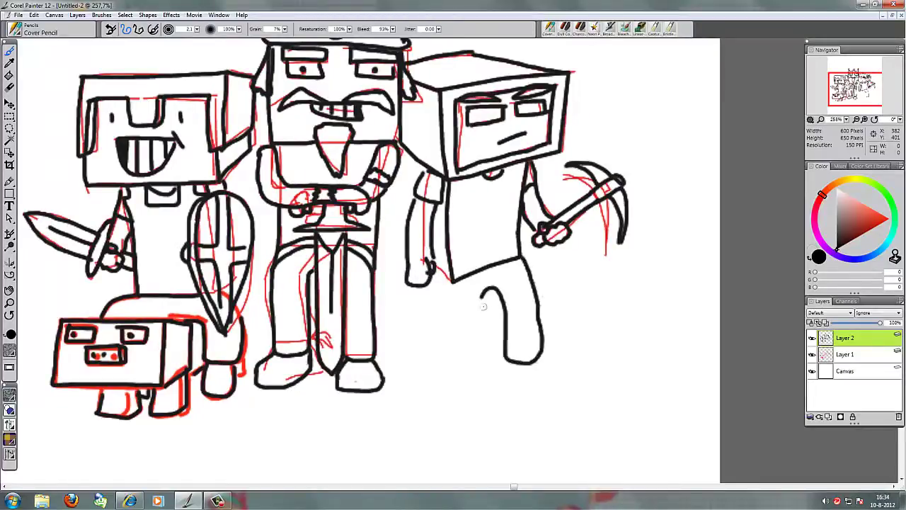
key("ctrl+z")
left_click_drag(429, 280, 428, 344)
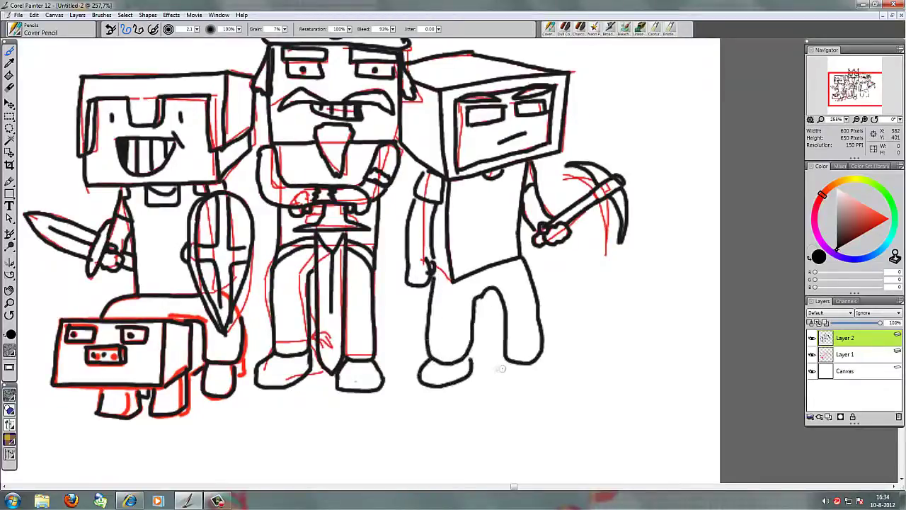
- Hide the red sketch on Layer 1 and ink vertical garment lines on the crowned character's chest beside the beard
key("ctrl+minus")
key("ctrl+minus")
key("ctrl+plus")
key("ctrl+plus")
key("ctrl+plus")
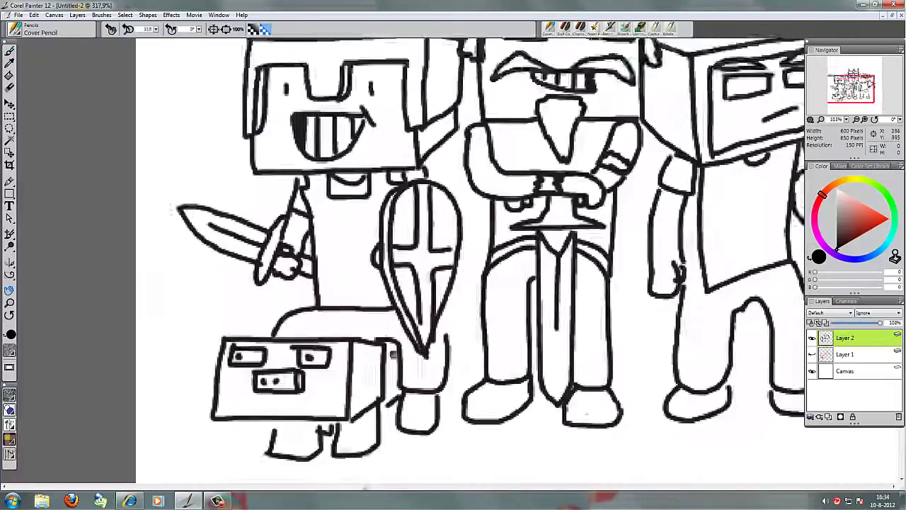
key("ctrl+minus")
key("ctrl+minus")
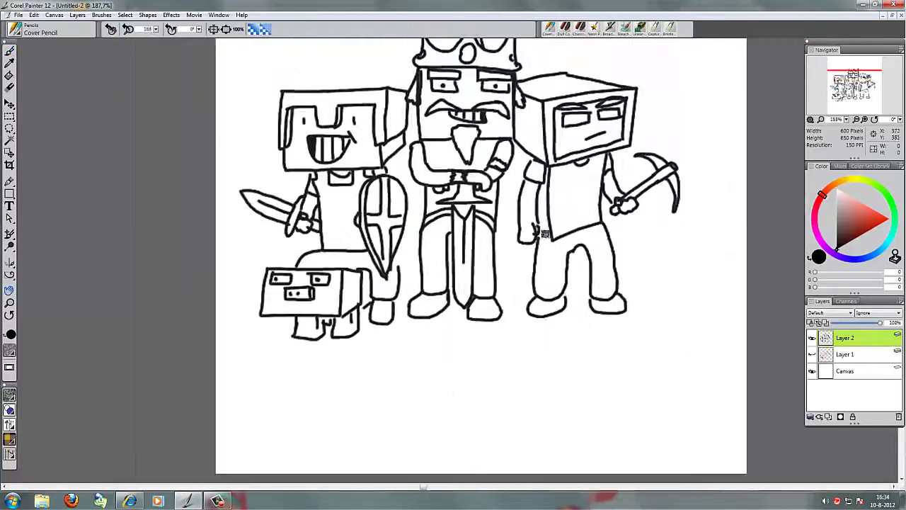
key("ctrl+plus")
key("ctrl+plus")
key("ctrl+plus")
left_click_drag(164, 153, 162, 238)
left_click_drag(83, 273, 79, 316)
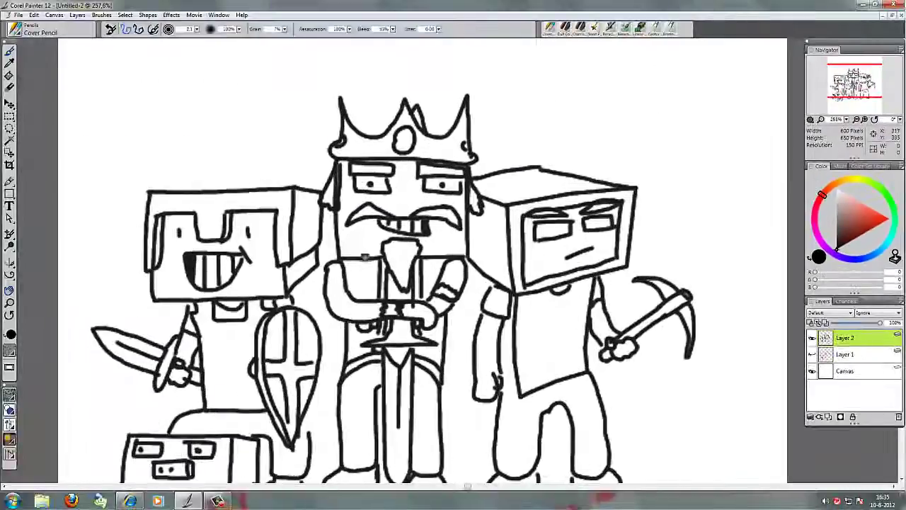
- Add a layer beneath the ink layer and paint the crowned character's forehead and cheeks light orange around the eyes and brows
key("ctrl+minus")
left_click(841, 181)
left_click(868, 206)
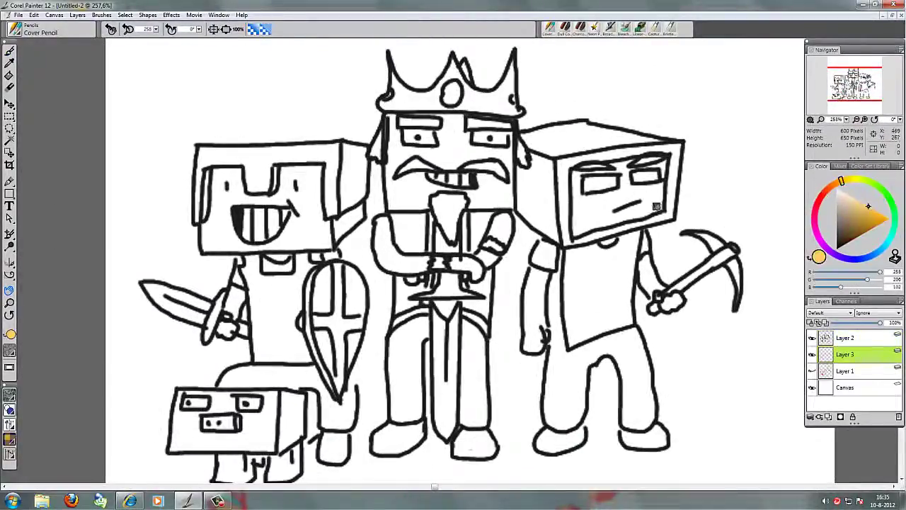
key("b")
key("ctrl+plus")
key("ctrl+plus")
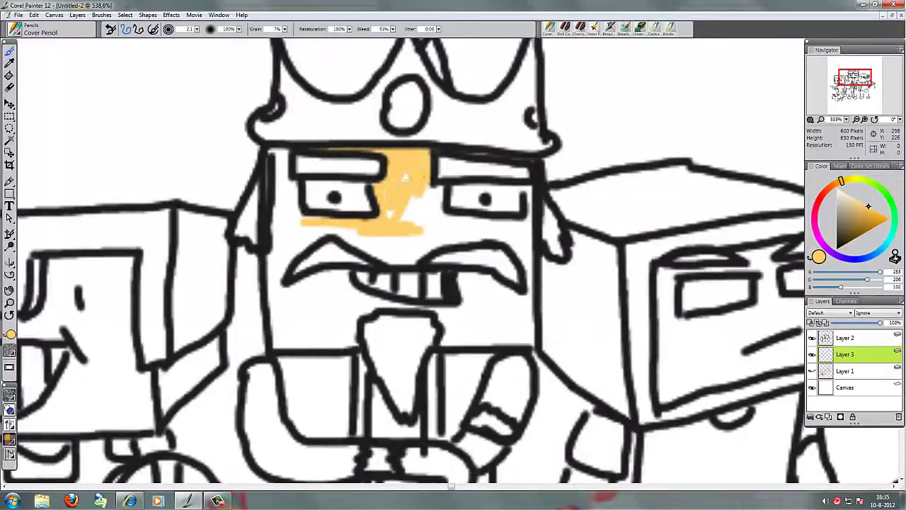
mouse_move(418, 256)
left_mouse_down()
mouse_move(434, 228)
mouse_move(412, 261)
mouse_move(386, 244)
left_mouse_up()
mouse_move(333, 214)
left_mouse_down()
mouse_move(298, 190)
mouse_move(275, 201)
left_mouse_up()
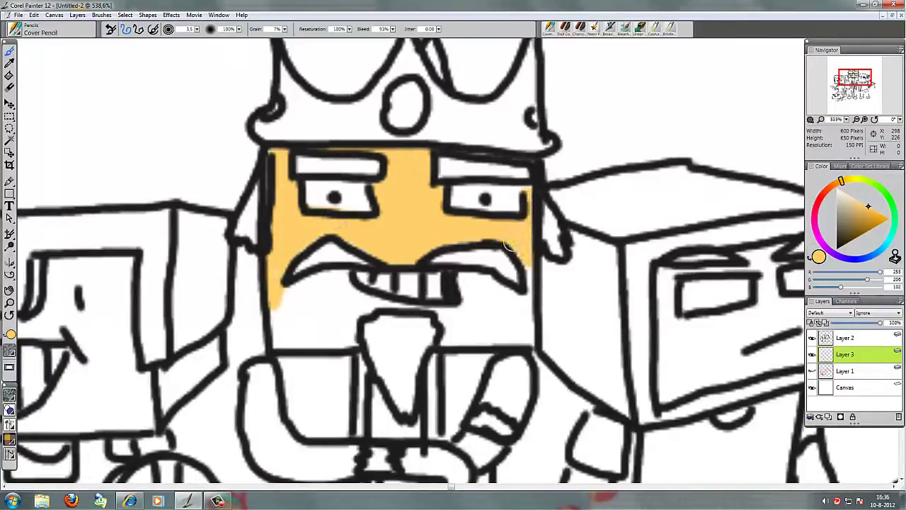
- Paint the crowned character's lower face light orange around the moustache, mouth and beard
mouse_move(509, 244)
left_mouse_down()
mouse_move(530, 313)
mouse_move(462, 288)
left_mouse_up()
left_click_drag(534, 325, 483, 309)
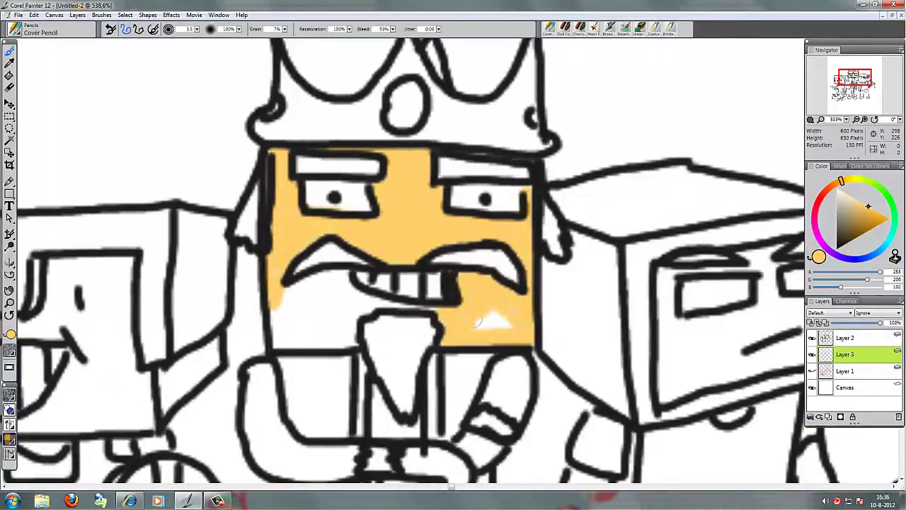
mouse_move(428, 318)
left_mouse_down()
mouse_move(386, 309)
mouse_move(346, 273)
mouse_move(279, 301)
mouse_move(323, 349)
mouse_move(366, 298)
mouse_move(290, 329)
mouse_move(343, 303)
mouse_move(320, 322)
left_mouse_up()
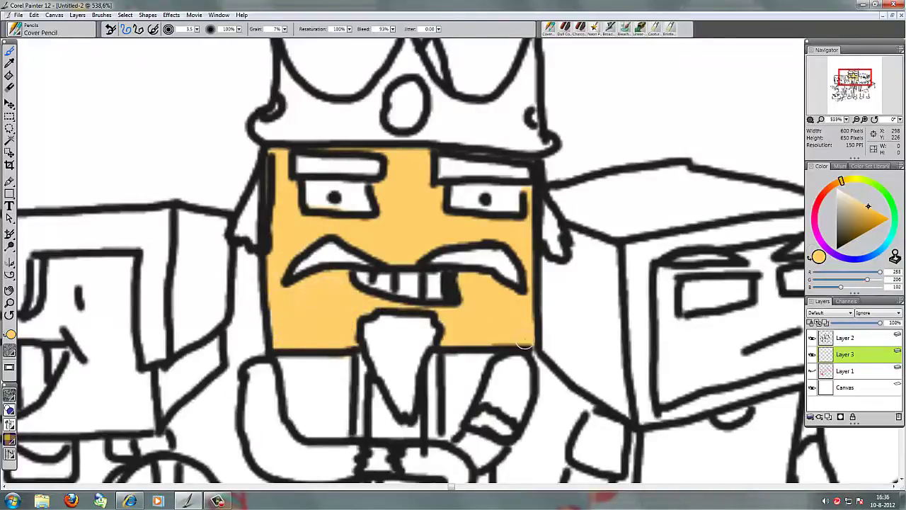
- Paint the crowned character's bare forearm and hand and the pickaxe holder's hanging forearm light orange
scroll(409, 287, "down", 5)
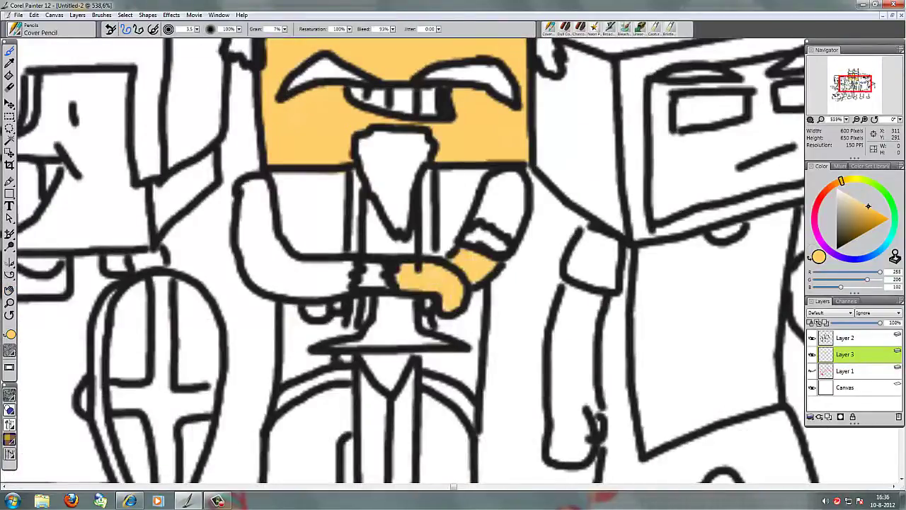
left_click_drag(579, 347, 360, 244)
mouse_move(333, 188)
left_mouse_down()
mouse_move(330, 347)
mouse_move(357, 311)
mouse_move(367, 273)
mouse_move(344, 213)
mouse_move(348, 297)
left_mouse_up()
left_click_drag(536, 238, 401, 260)
mouse_move(435, 195)
left_mouse_down()
mouse_move(442, 269)
mouse_move(463, 233)
mouse_move(499, 273)
mouse_move(708, 298)
left_mouse_up()
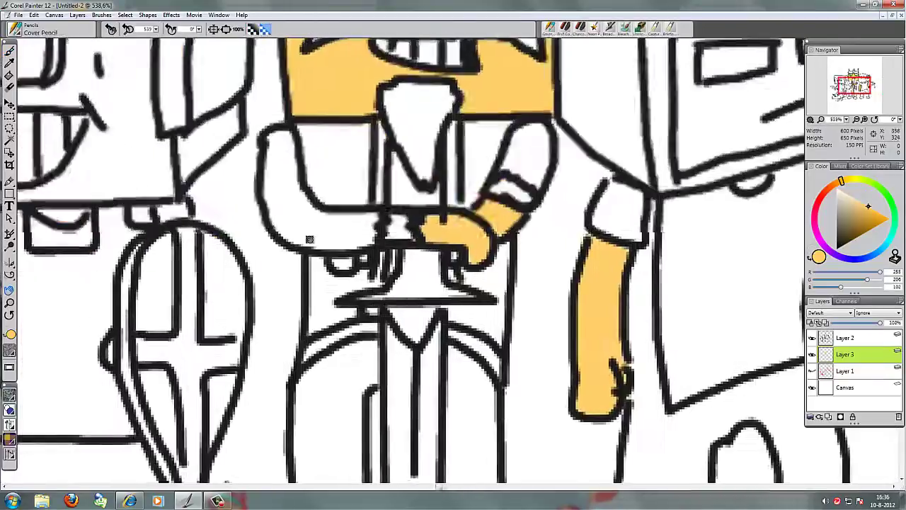
- Paint the shield bearer's neck, hands, sword arm, face and exposed side of the head light orange
mouse_move(212, 270)
left_mouse_down()
mouse_move(378, 295)
mouse_move(457, 225)
left_mouse_up()
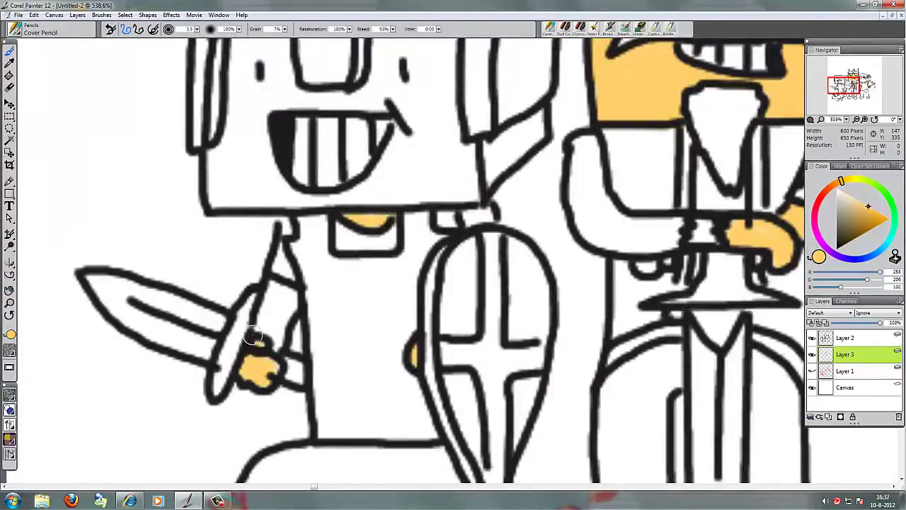
mouse_move(255, 339)
left_mouse_down()
mouse_move(300, 297)
mouse_move(286, 298)
mouse_move(285, 333)
left_mouse_up()
left_click_drag(297, 177, 318, 301)
mouse_move(237, 173)
left_mouse_down()
mouse_move(209, 333)
mouse_move(439, 336)
mouse_move(425, 80)
mouse_move(323, 288)
mouse_move(354, 263)
mouse_move(347, 65)
mouse_move(382, 177)
mouse_move(382, 262)
mouse_move(385, 99)
mouse_move(340, 106)
mouse_move(269, 157)
mouse_move(297, 135)
mouse_move(113, 78)
mouse_move(135, 162)
mouse_move(109, 212)
mouse_move(168, 214)
mouse_move(170, 287)
mouse_move(138, 283)
left_mouse_up()
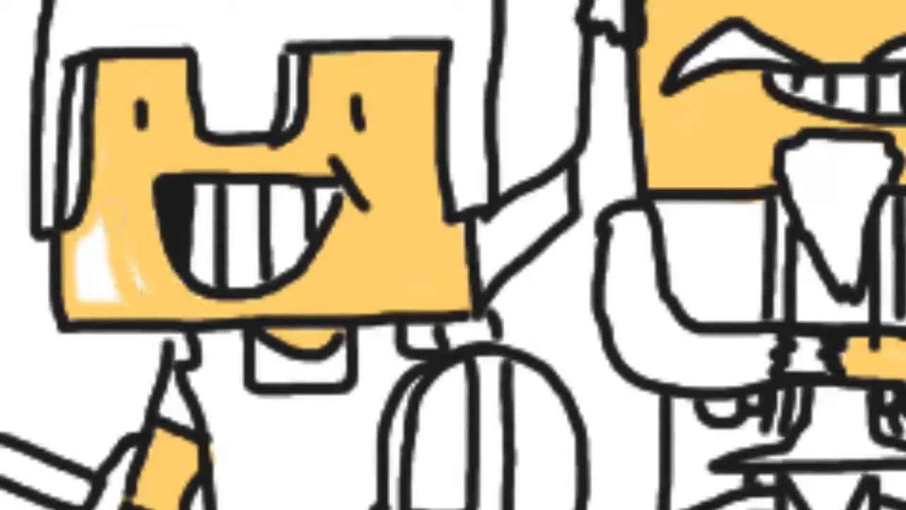
left_click_drag(113, 212, 105, 291)
mouse_move(454, 229)
left_mouse_down()
mouse_move(567, 190)
mouse_move(510, 234)
left_mouse_up()
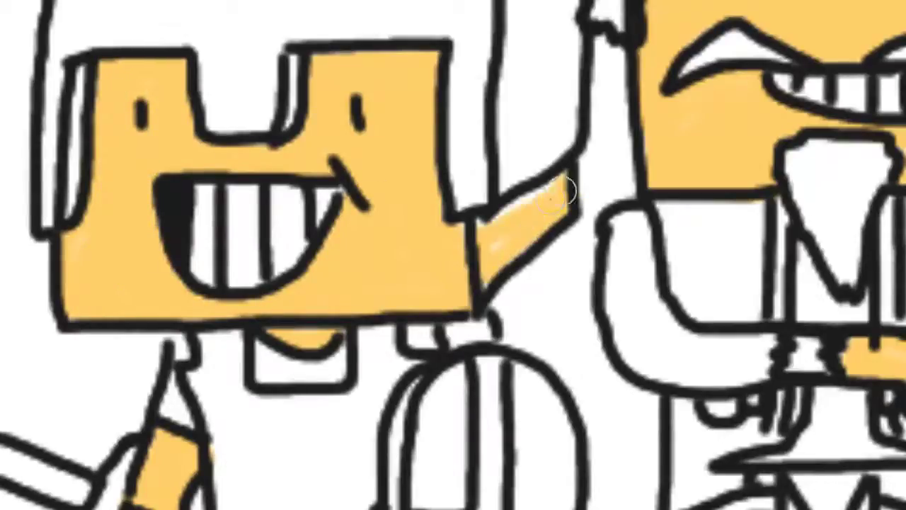
- Shade the exposed side of the shield bearer's head with a darker orange, RGB 216, 177, 89, deepening its far and lower edges
scroll(632, 260, "up", 5)
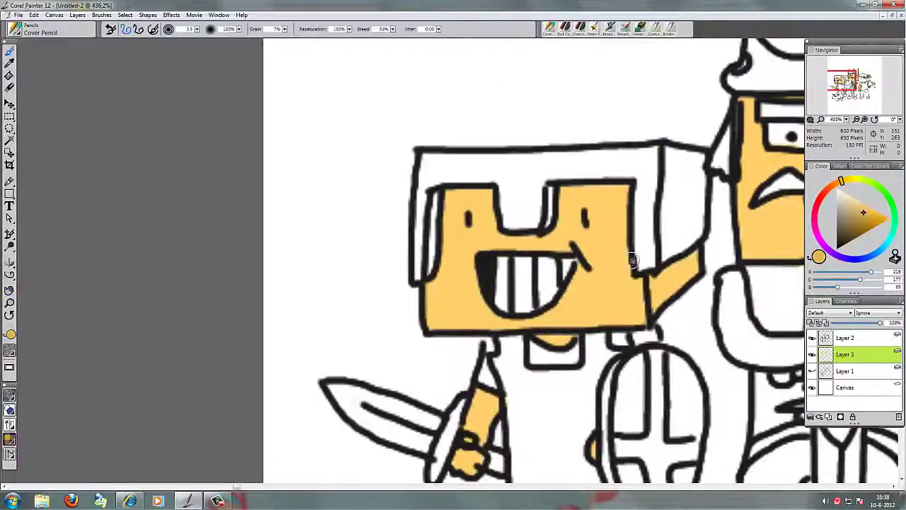
scroll(632, 260, "up", 2)
left_click_drag(418, 297, 433, 255)
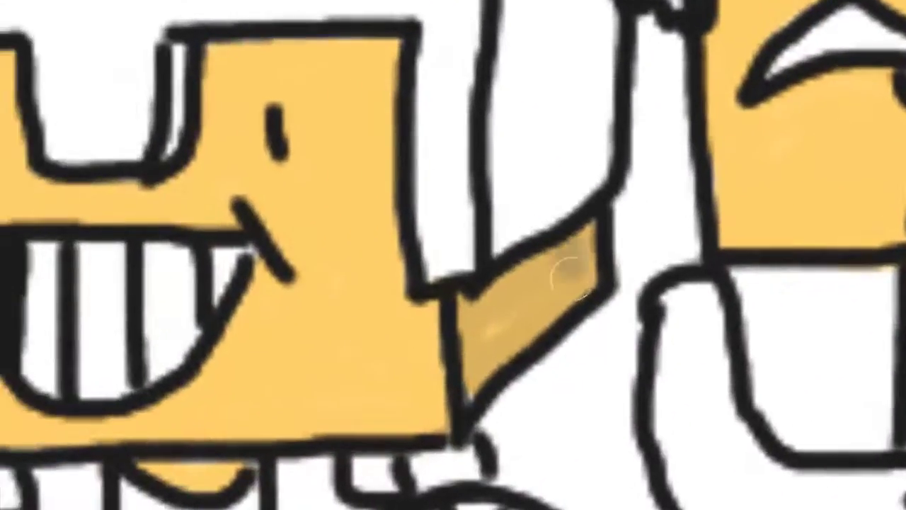
left_click_drag(571, 275, 591, 282)
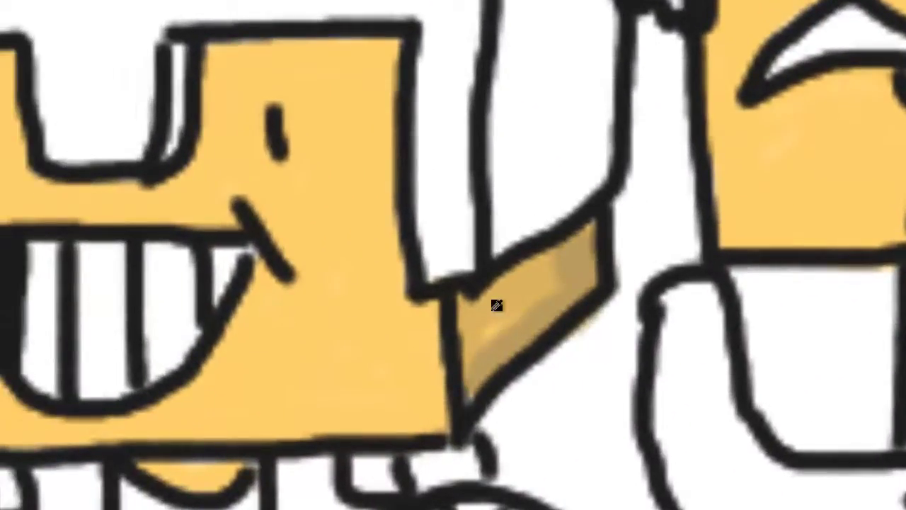
- Add darker orange shadows to the shield bearer's face along the helmet's inner edges and beside the head's front corner
left_click_drag(432, 308, 441, 418)
left_click_drag(387, 51, 391, 88)
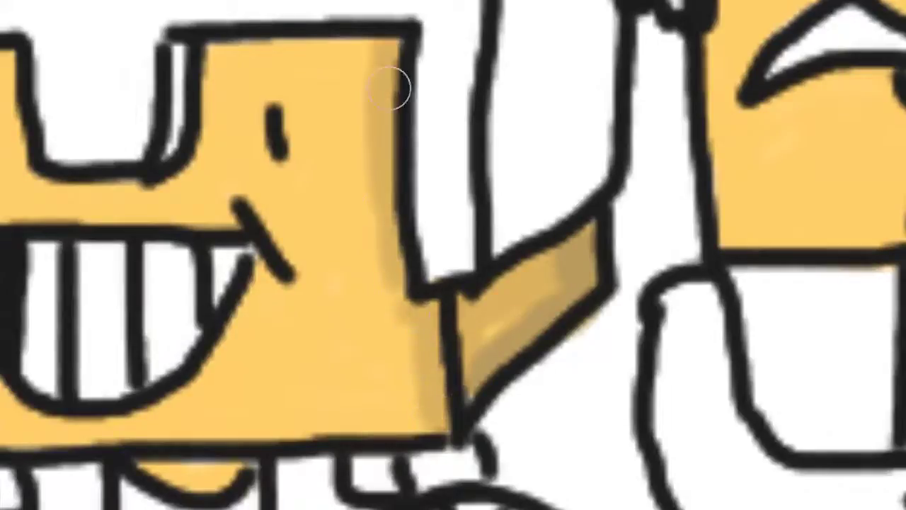
mouse_move(213, 50)
left_mouse_down()
mouse_move(188, 146)
mouse_move(196, 134)
left_mouse_up()
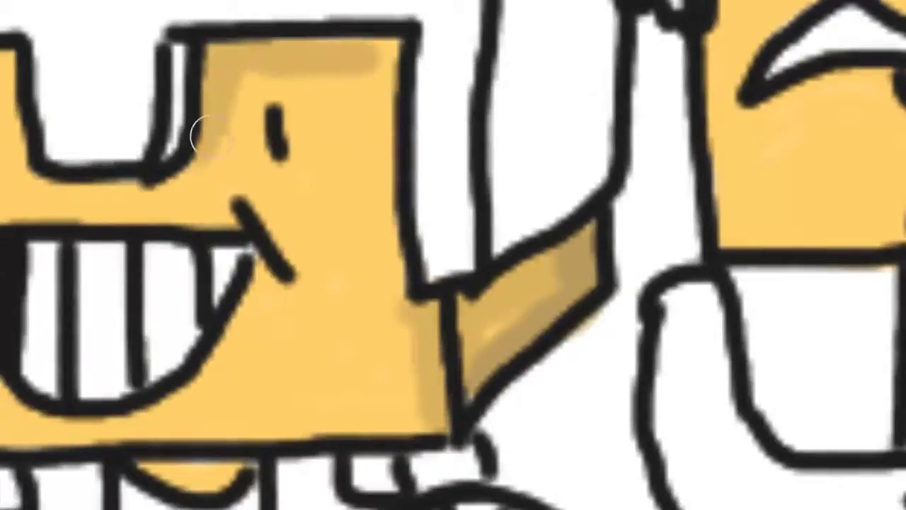
left_click_drag(290, 85, 253, 329)
scroll(453, 255, "down", 2)
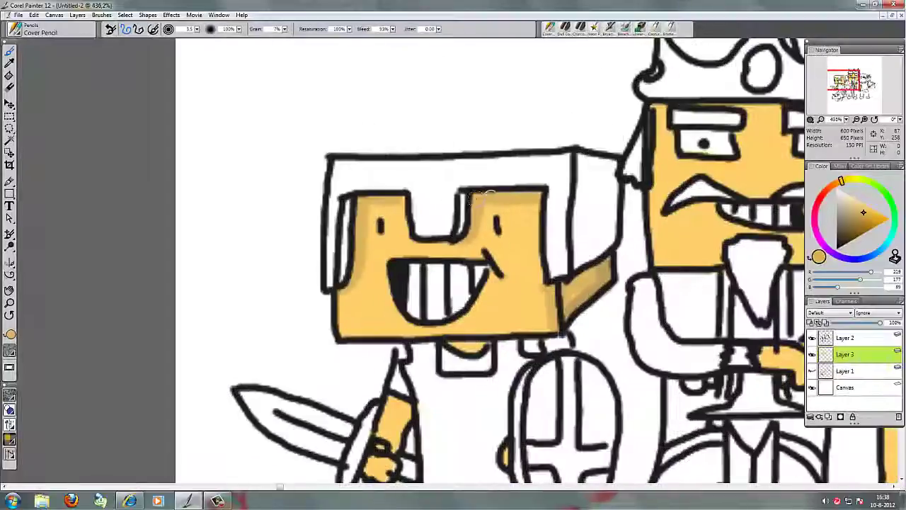
- Shade the shield bearer's teeth with light grey, RGB 201, 201, 201, along the dividing lines
scroll(454, 255, "up", 2)
left_click_drag(496, 255, 368, 255)
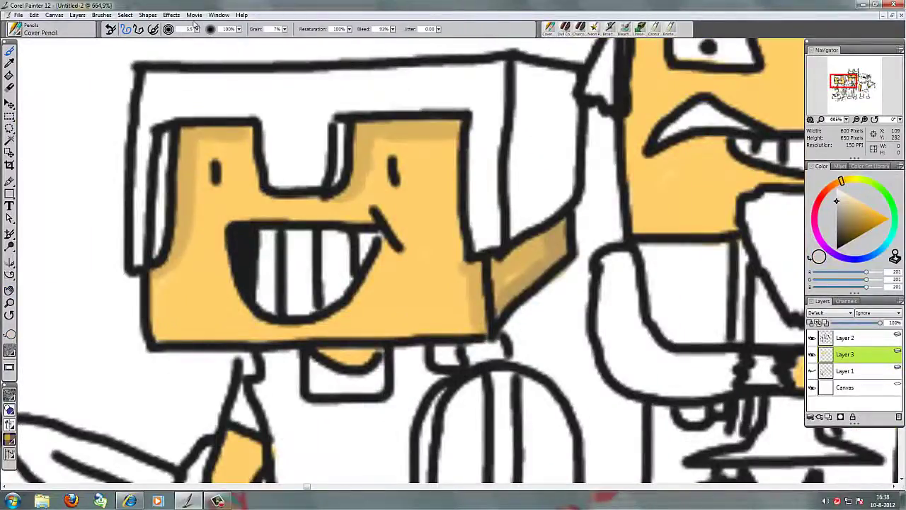
left_click(276, 236, "alt")
scroll(368, 255, "down", 3)
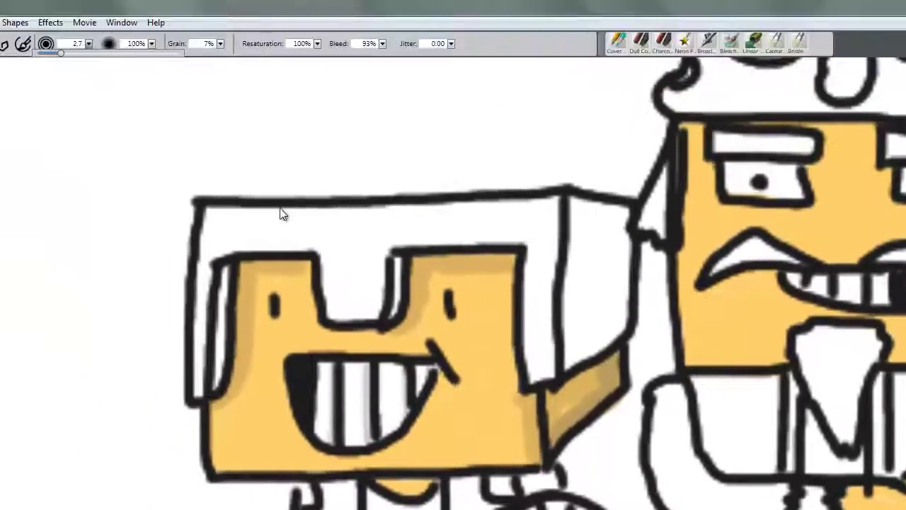
- Paint the front of the shield bearer's helmet light grey, RGB 201, 201, 201
mouse_move(52, 23)
left_mouse_down()
mouse_move(204, 47)
mouse_move(8, 23)
mouse_move(0, 43)
left_mouse_up()
mouse_move(225, 229)
left_mouse_down()
mouse_move(332, 244)
mouse_move(385, 299)
mouse_move(365, 294)
left_mouse_up()
mouse_move(424, 245)
left_mouse_down()
mouse_move(553, 287)
mouse_move(540, 391)
left_mouse_up()
mouse_move(254, 252)
left_mouse_down()
mouse_move(206, 336)
mouse_move(202, 391)
mouse_move(212, 213)
left_mouse_up()
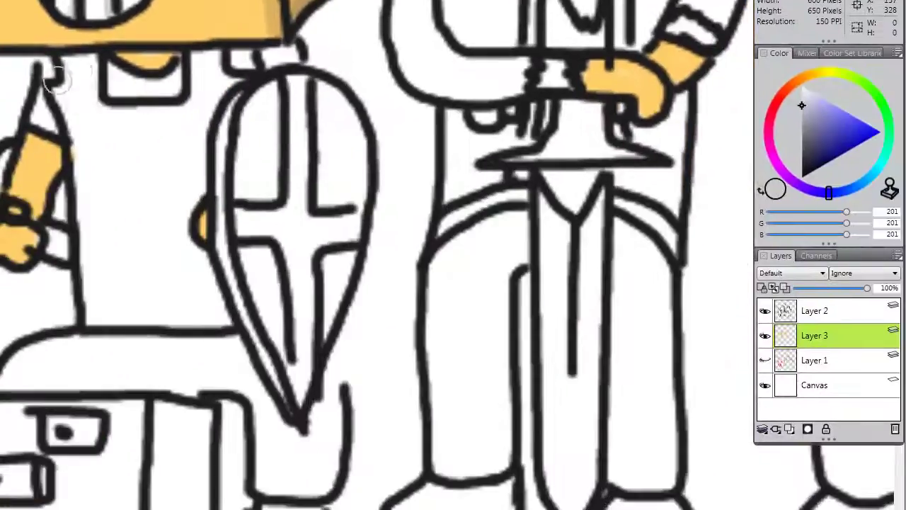
- Paint the shield bearer's shirt, sleeve and sword blade the same light grey as the front of the helmet
mouse_move(57, 80)
left_mouse_down()
mouse_move(184, 112)
mouse_move(201, 56)
mouse_move(190, 255)
left_mouse_up()
mouse_move(188, 205)
left_mouse_down()
mouse_move(55, 91)
mouse_move(97, 318)
mouse_move(158, 299)
mouse_move(184, 262)
mouse_move(106, 283)
mouse_move(135, 149)
mouse_move(137, 254)
mouse_move(142, 226)
left_mouse_up()
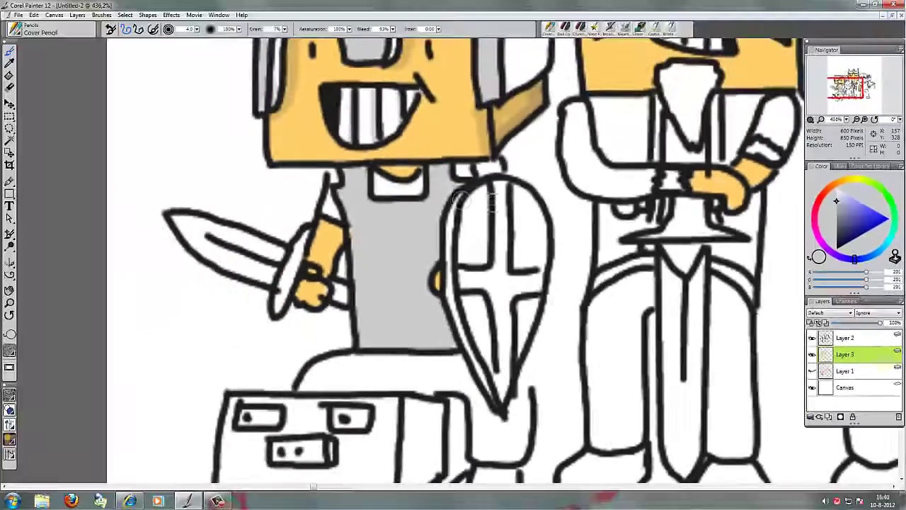
scroll(252, 240, "up", 3)
mouse_move(205, 221)
left_mouse_down()
mouse_move(240, 228)
mouse_move(296, 259)
mouse_move(237, 260)
mouse_move(236, 230)
left_mouse_up()
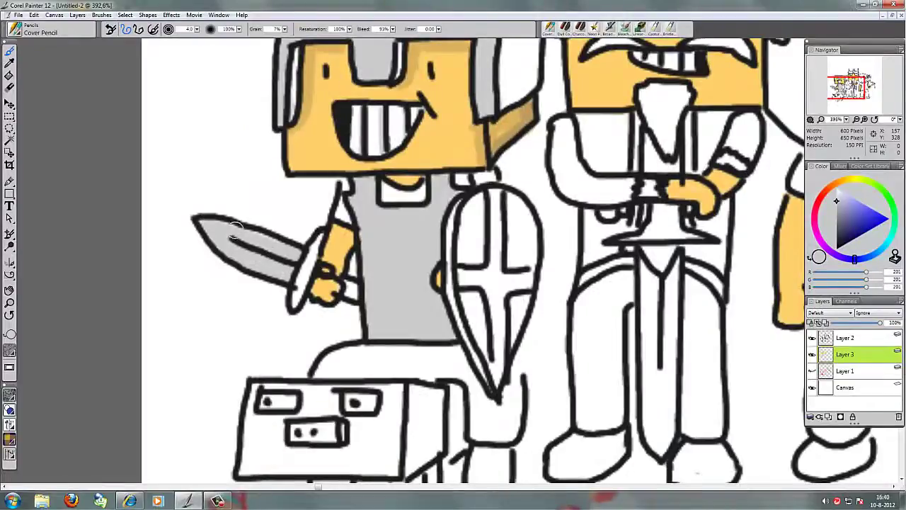
- Paint the exposed side of the shield bearer's helmet a darker grey, RGB 179, 179, 179
scroll(345, 198, "down", 3)
scroll(422, 138, "up", 3)
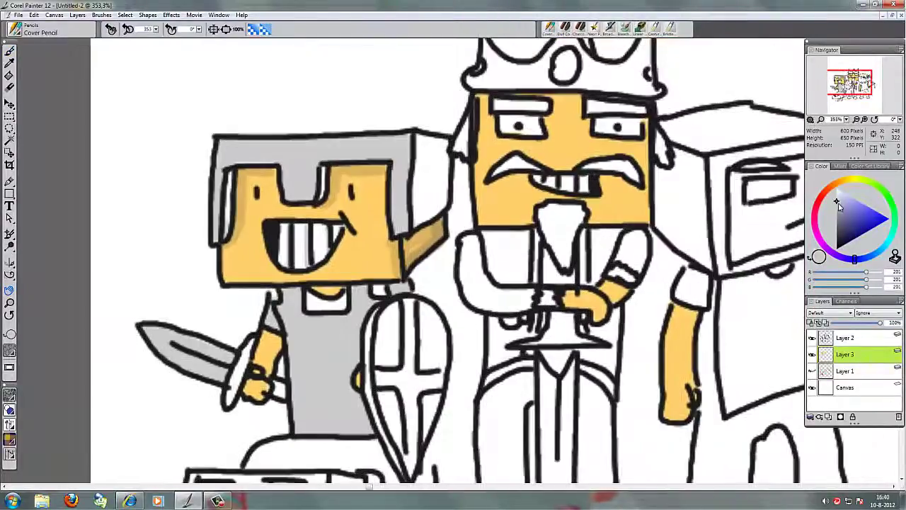
mouse_move(422, 139)
left_mouse_down()
mouse_move(428, 212)
mouse_move(443, 141)
mouse_move(425, 206)
left_mouse_up()
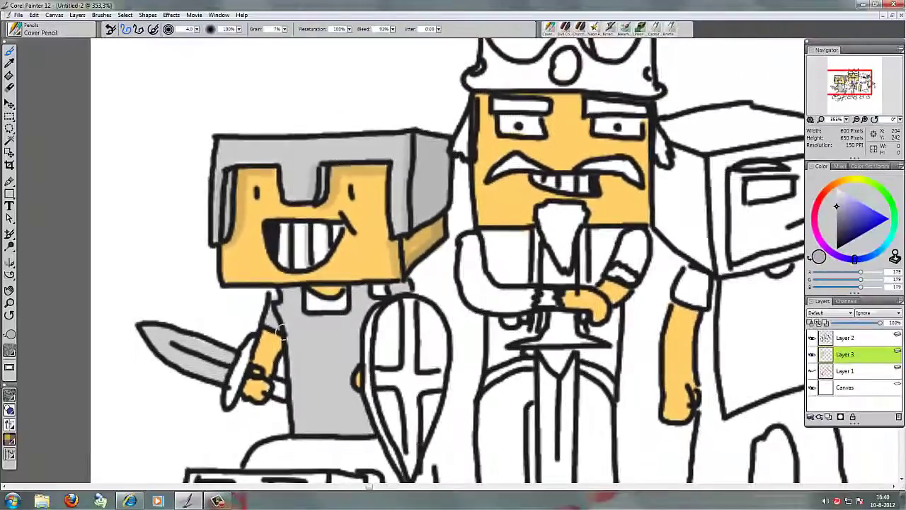
- Fill the four quarters of the shield around its cross with the darker grey
scroll(453, 255, "down", 3)
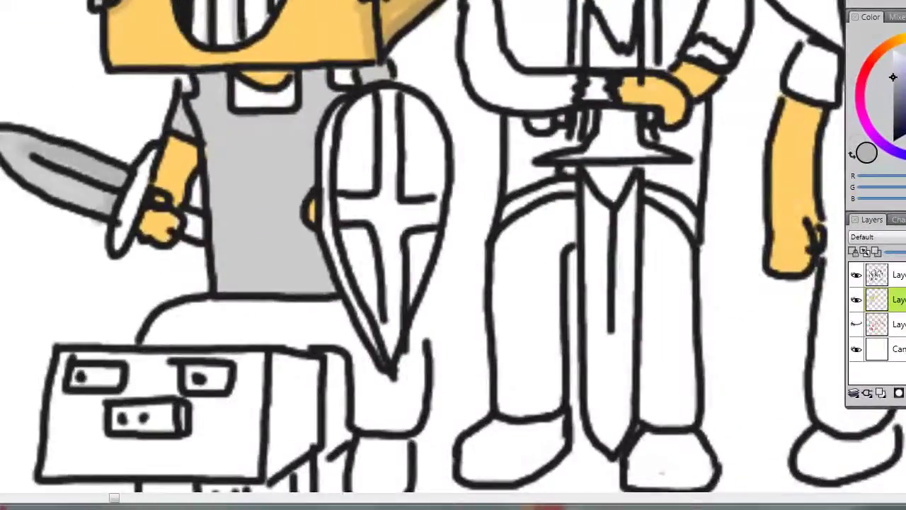
mouse_move(411, 99)
left_mouse_down()
mouse_move(435, 142)
mouse_move(401, 109)
mouse_move(347, 149)
mouse_move(368, 99)
left_mouse_up()
mouse_move(340, 234)
left_mouse_down()
mouse_move(383, 306)
mouse_move(431, 240)
mouse_move(407, 304)
left_mouse_up()
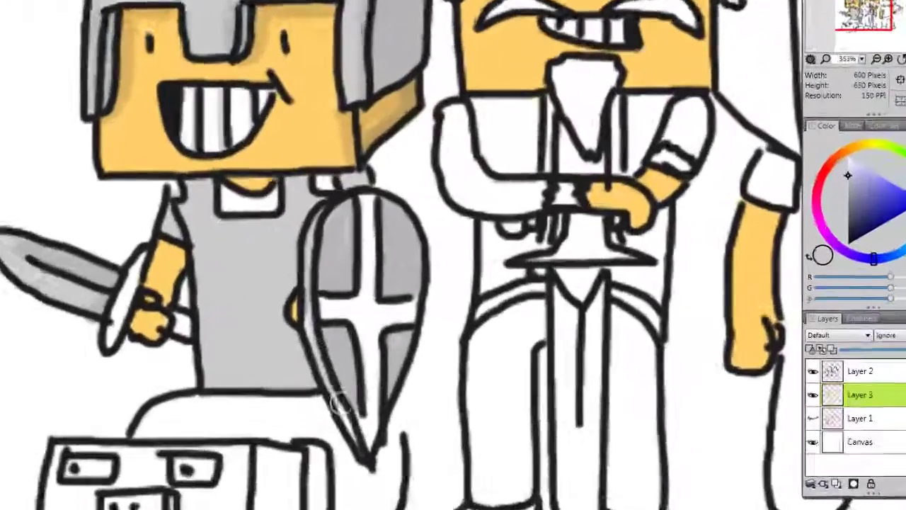
- Add very light grey highlights, RGB 230, 230, 230, along the edges of the shield bearer's shield, helmet and shirt
mouse_move(311, 354)
left_mouse_down()
mouse_move(312, 263)
mouse_move(333, 206)
left_mouse_up()
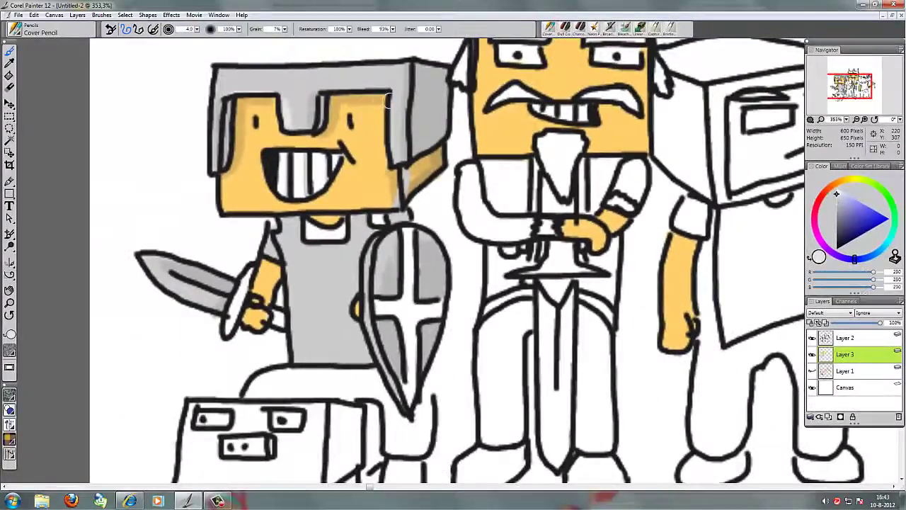
scroll(261, 240, "up", 1)
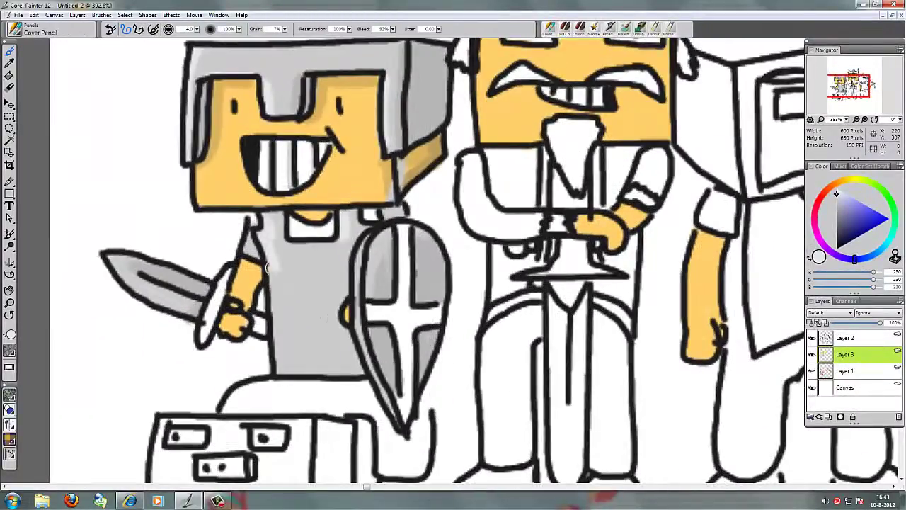
left_click_drag(369, 297, 366, 260)
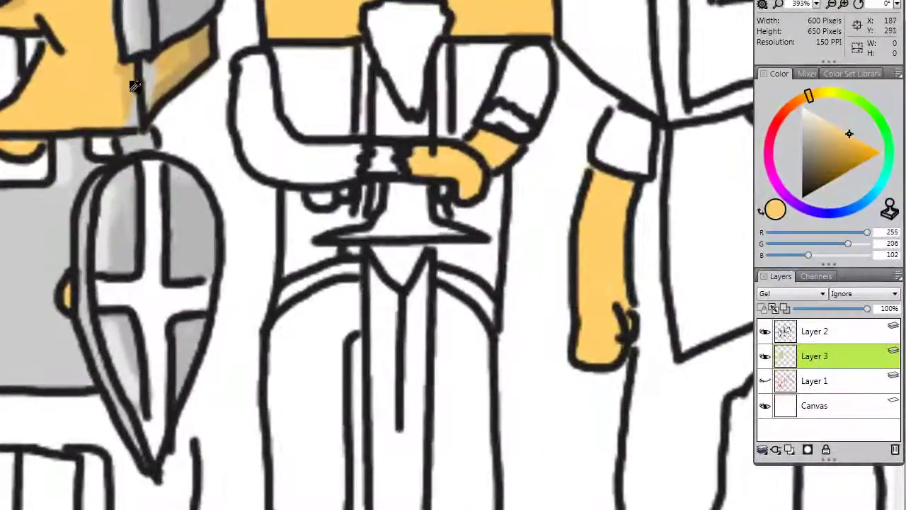
- Cover the grey smudges near the shield bearer's lower head corner with skin tones sampled from the surrounding face and side
left_click(390, 194, "alt")
left_click(146, 73, "alt")
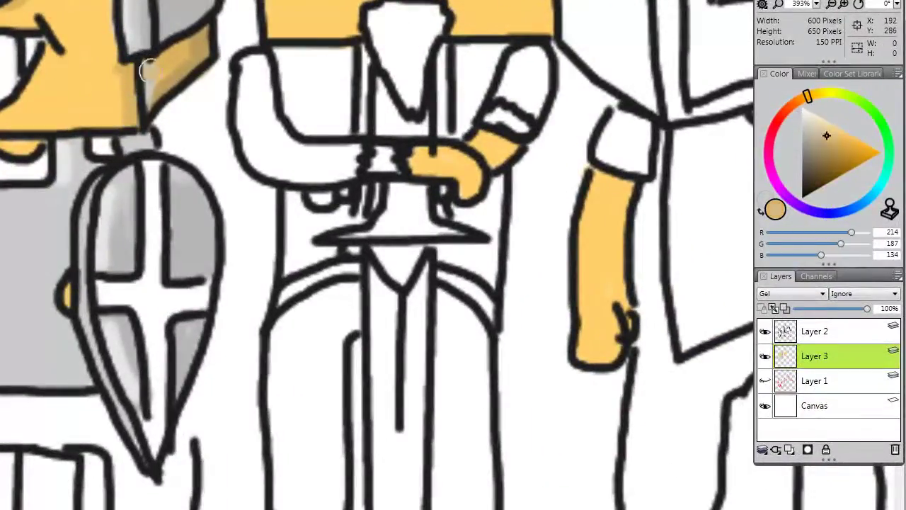
left_click(149, 72, "alt")
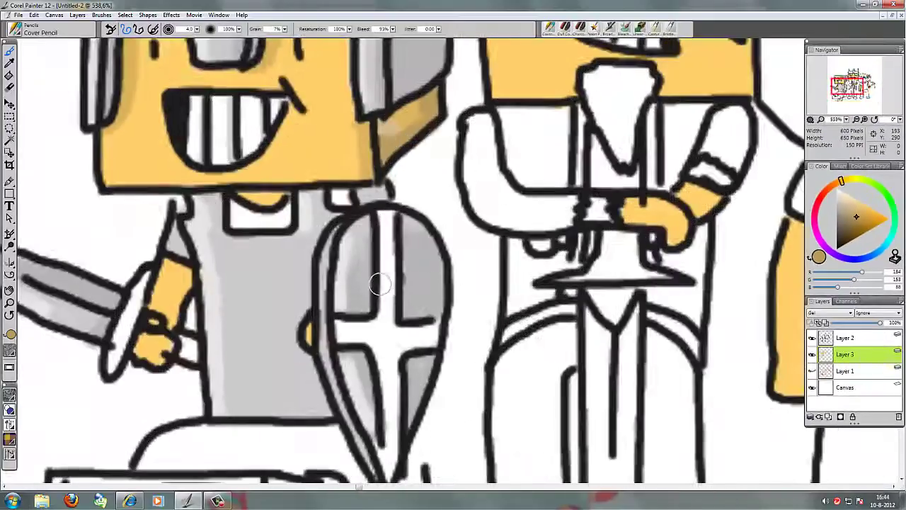
- Fill the cross on the shield with dark grey, RGB 89, 89, 89
left_click(803, 171)
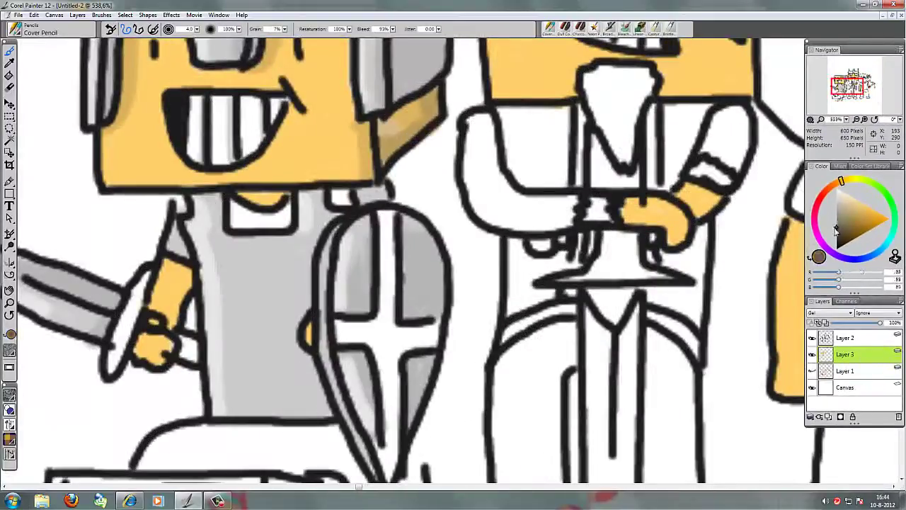
left_click_drag(383, 212, 380, 329)
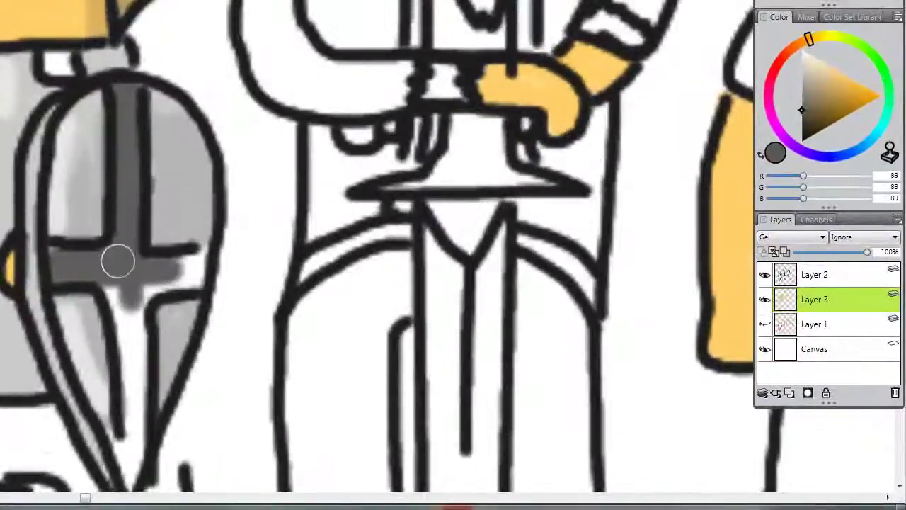
mouse_move(117, 262)
left_mouse_down()
mouse_move(176, 283)
mouse_move(182, 172)
left_mouse_up()
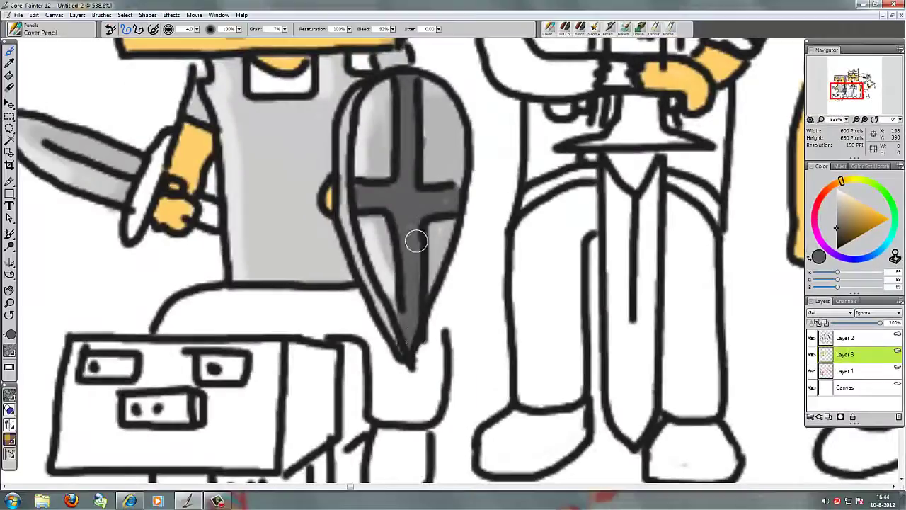
- Paint the shield bearer's trousers blue and his boot grey, with darker shading along their far edges
left_click(855, 261)
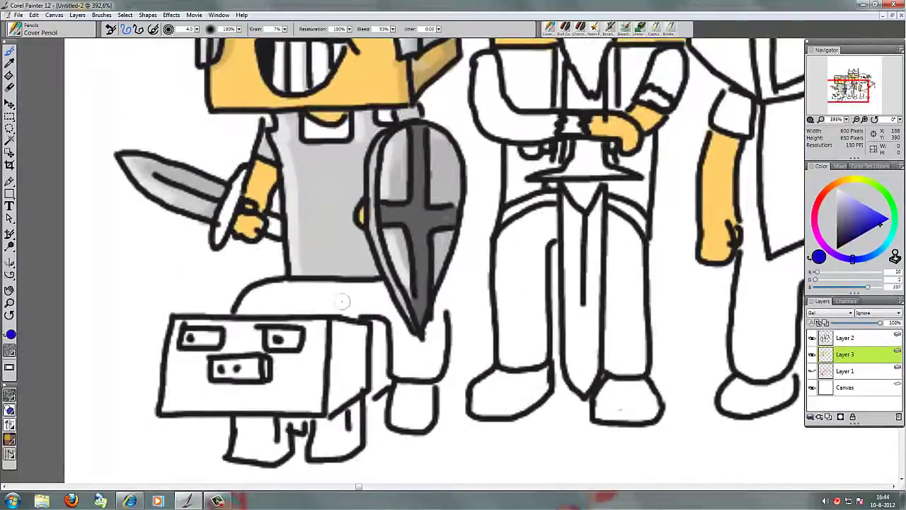
mouse_move(342, 302)
left_mouse_down()
mouse_move(252, 292)
mouse_move(351, 316)
mouse_move(381, 304)
left_mouse_up()
mouse_move(282, 221)
left_mouse_down()
mouse_move(300, 252)
mouse_move(354, 283)
mouse_move(364, 303)
mouse_move(355, 304)
mouse_move(360, 239)
mouse_move(368, 244)
left_mouse_up()
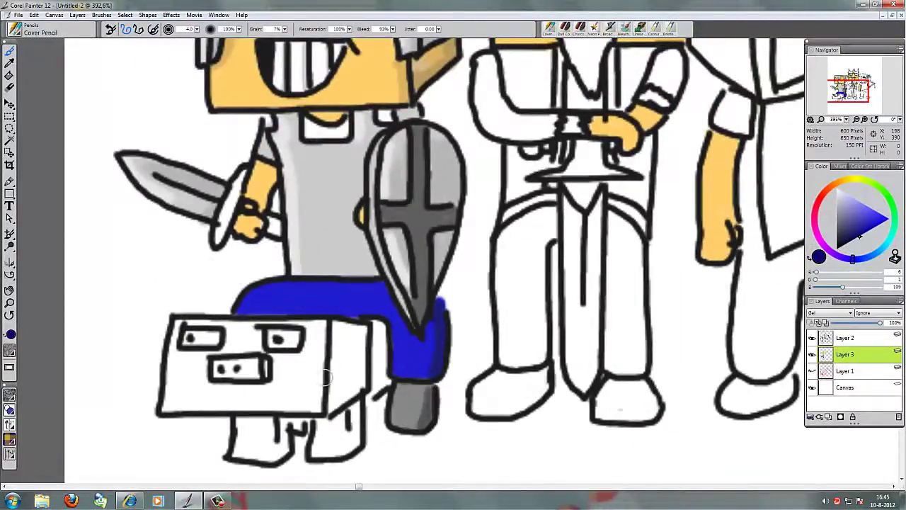
- Paint the pig's head, snout, body and legs bright pink, keeping the eyes white
left_click(885, 193)
mouse_move(315, 371)
left_mouse_down()
mouse_move(298, 404)
mouse_move(308, 412)
mouse_move(308, 395)
left_mouse_up()
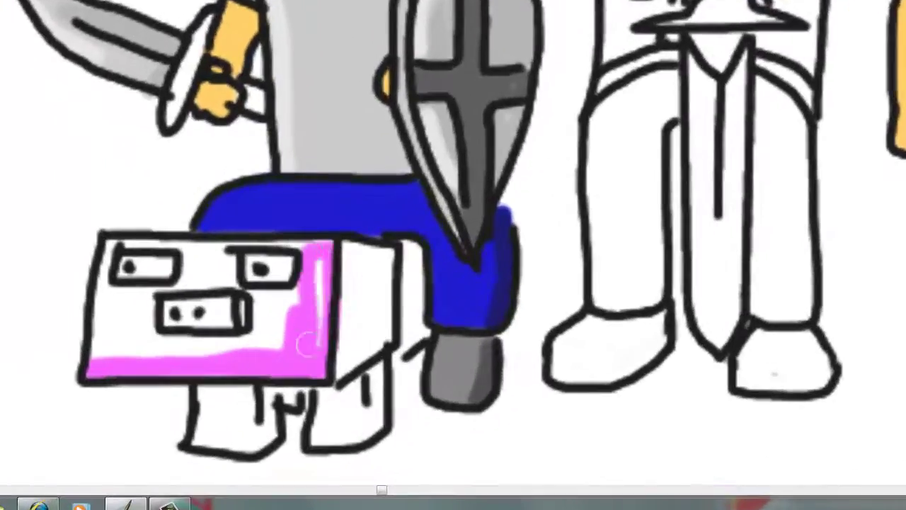
mouse_move(306, 345)
left_mouse_down()
mouse_move(142, 347)
mouse_move(262, 333)
mouse_move(106, 340)
mouse_move(136, 306)
mouse_move(95, 292)
mouse_move(300, 283)
mouse_move(189, 238)
mouse_move(208, 269)
left_mouse_up()
mouse_move(198, 414)
left_mouse_down()
mouse_move(192, 431)
mouse_move(202, 405)
mouse_move(333, 441)
mouse_move(368, 408)
mouse_move(357, 404)
left_mouse_up()
mouse_move(343, 261)
left_mouse_down()
mouse_move(382, 332)
mouse_move(362, 269)
mouse_move(404, 322)
mouse_move(355, 407)
mouse_move(358, 439)
left_mouse_up()
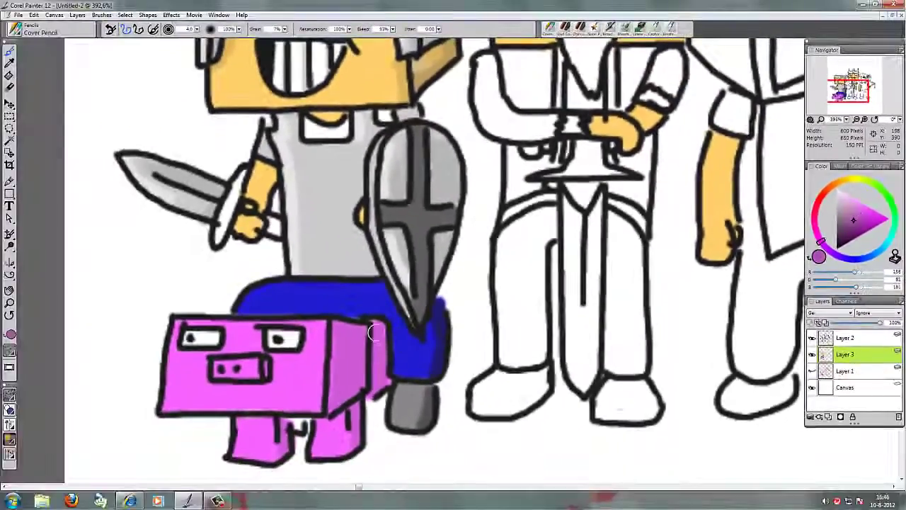
- Shade the pig's side, body and legs with darker pink, and add light highlights to the pig and the blue trousers
left_click_drag(375, 333, 361, 414)
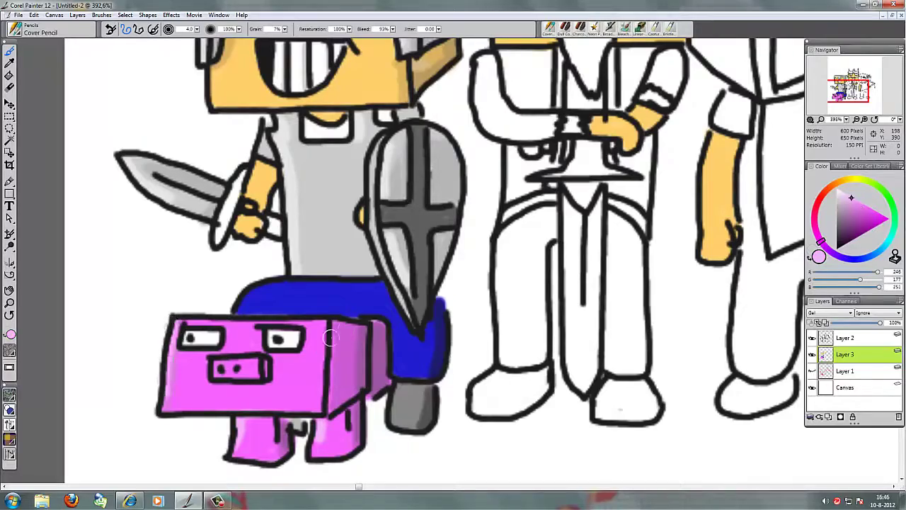
key("ctrl+minus")
key("ctrl+minus")
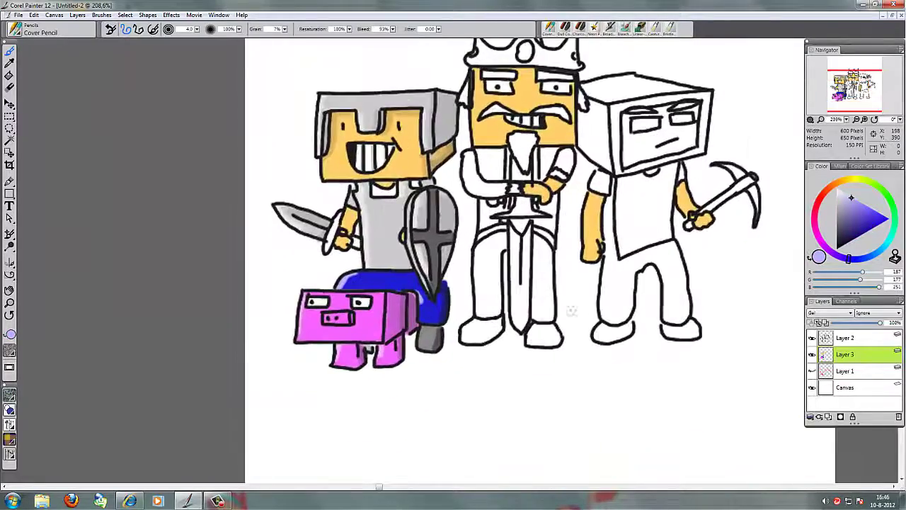
- Erase the outlines of the king's eyes, mouth and teeth on Layer 2
key("m")
left_click(267, 171)
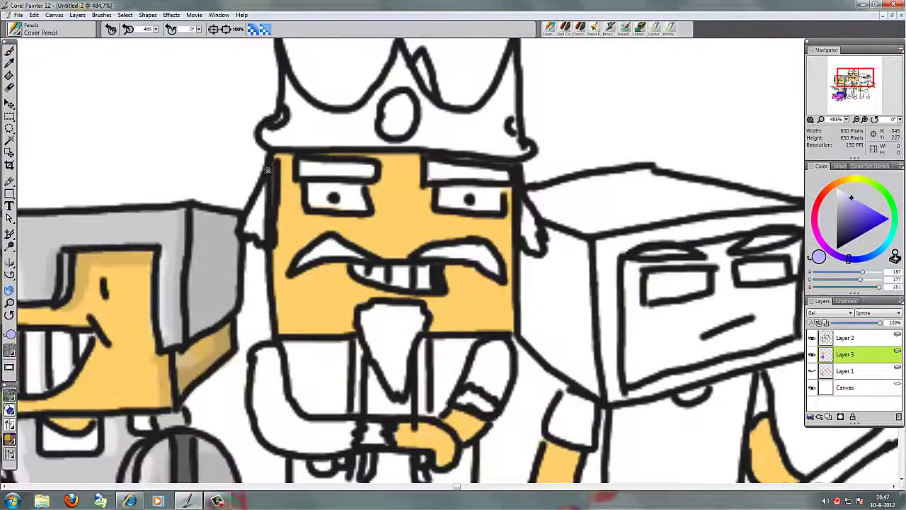
key("b")
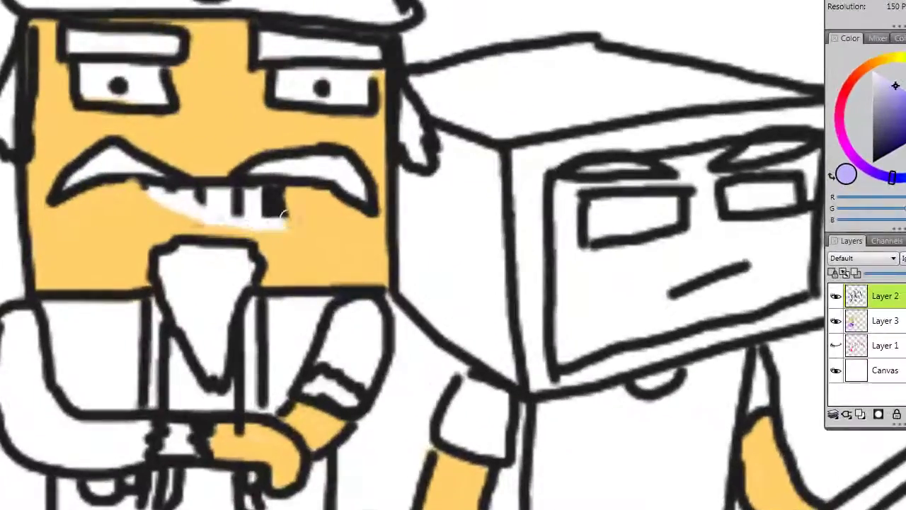
mouse_move(444, 279)
left_mouse_down()
mouse_move(428, 278)
mouse_move(368, 211)
mouse_move(347, 220)
left_mouse_up()
mouse_move(133, 119)
left_mouse_down()
mouse_move(340, 106)
mouse_move(261, 77)
left_mouse_up()
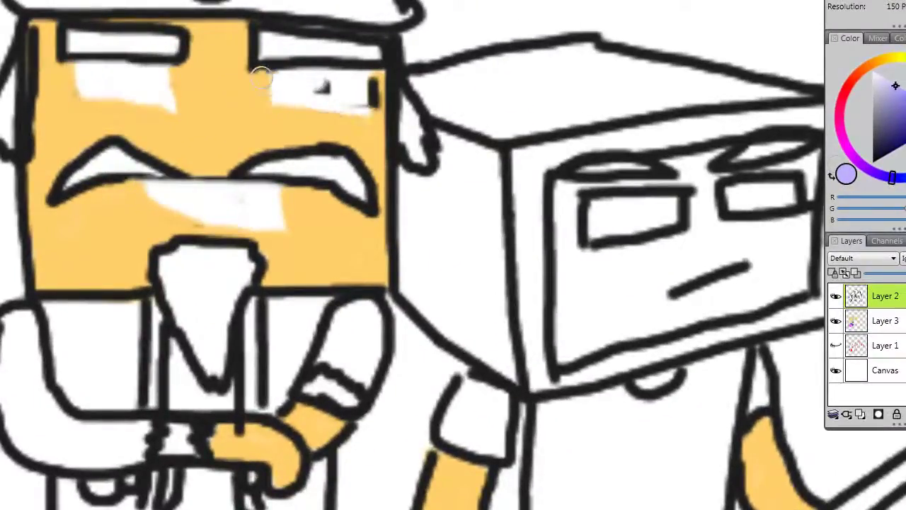
- Draw new sideways-glancing eyes and an open mouth with an upper row of teeth on the king's face in black
left_click(324, 92, "alt")
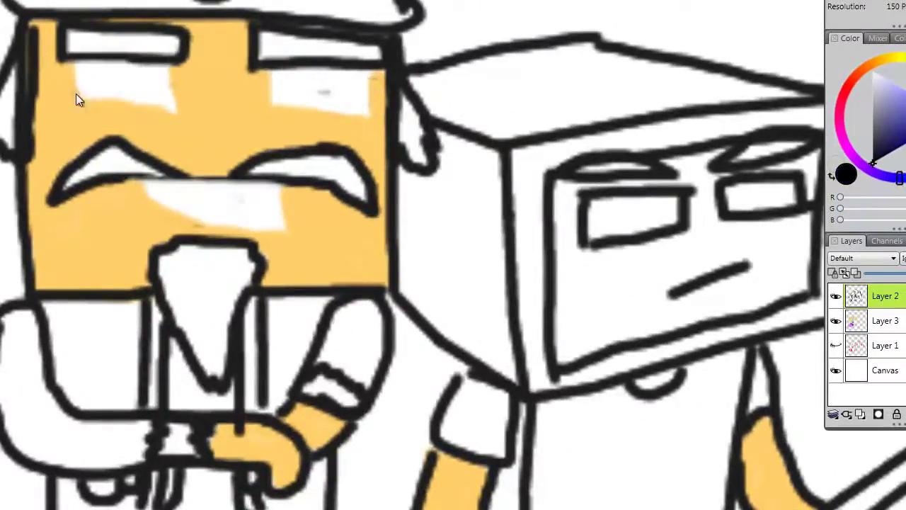
mouse_move(78, 100)
left_mouse_down()
mouse_move(170, 117)
mouse_move(79, 122)
left_mouse_up()
mouse_move(269, 89)
left_mouse_down()
mouse_move(351, 79)
mouse_move(262, 117)
left_mouse_up()
left_click_drag(320, 86, 342, 99)
mouse_move(167, 216)
left_mouse_down()
mouse_move(170, 177)
mouse_move(253, 186)
mouse_move(148, 192)
mouse_move(145, 200)
left_mouse_up()
- On Layer 3, repaint the king's eyes white with orange skin around them, and fill the open mouth dark red
left_click(885, 321)
left_click_drag(893, 139, 872, 71)
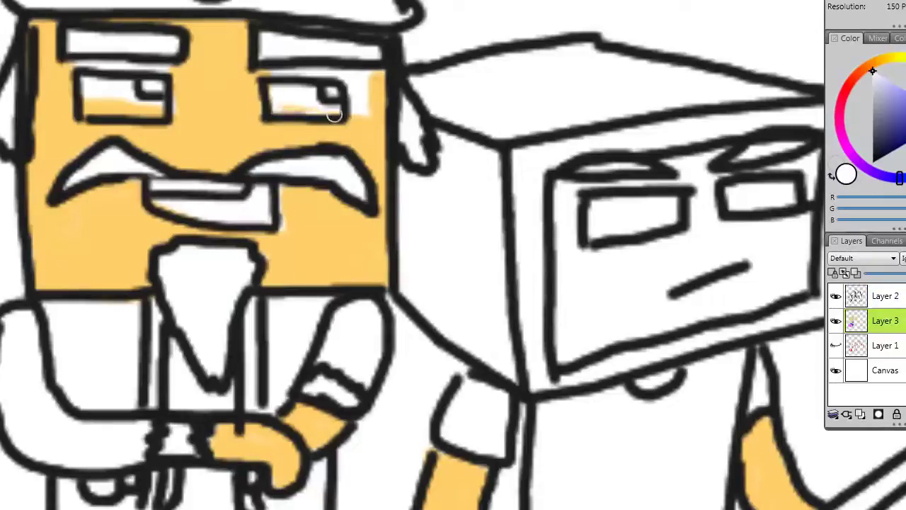
left_click(209, 106, "alt")
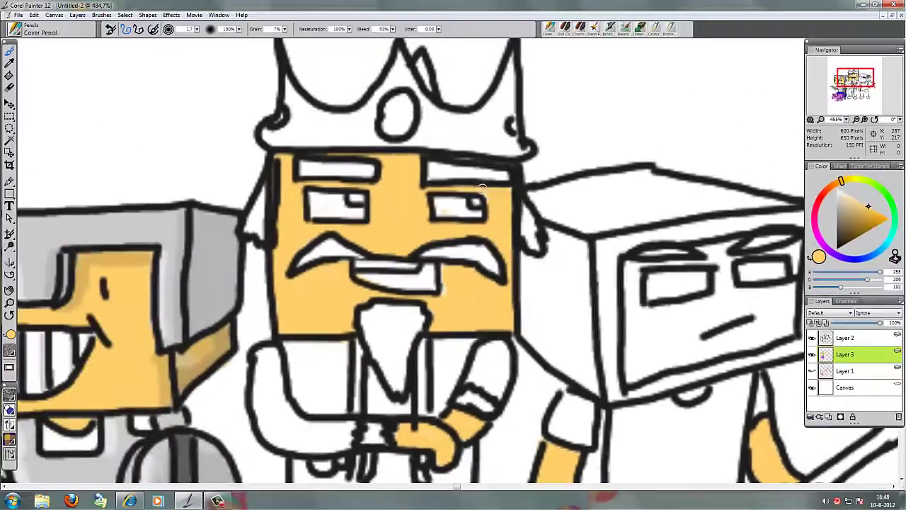
left_click_drag(827, 193, 817, 202)
- Paint the king's moustache and eyebrows dark brown and his irises light blue
left_click(849, 242)
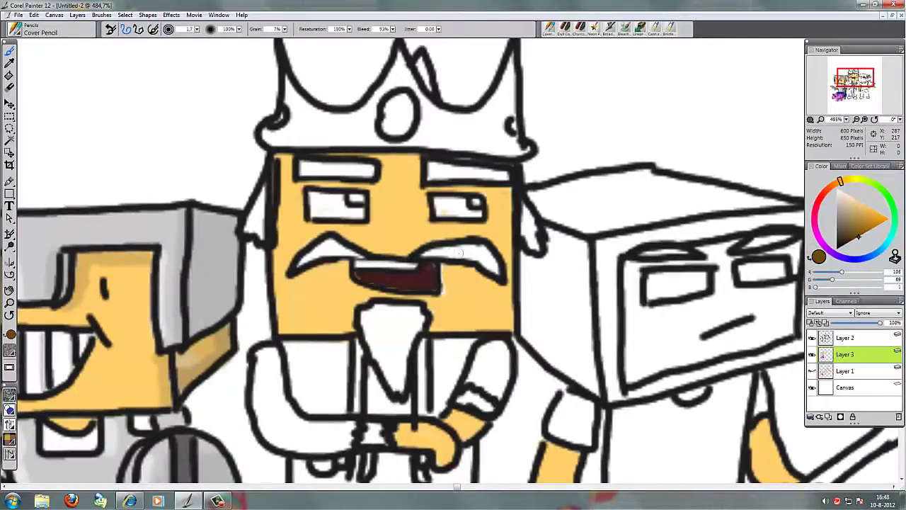
left_click_drag(459, 252, 491, 269)
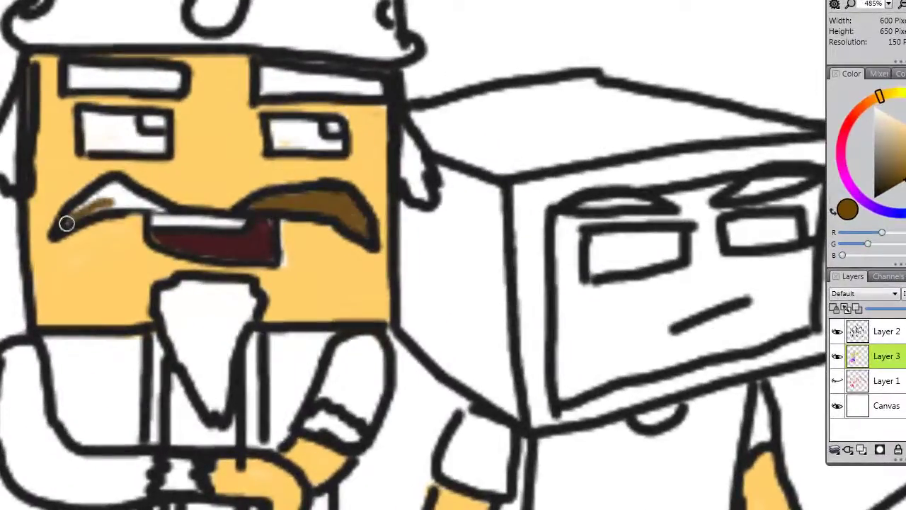
left_click_drag(66, 224, 88, 197)
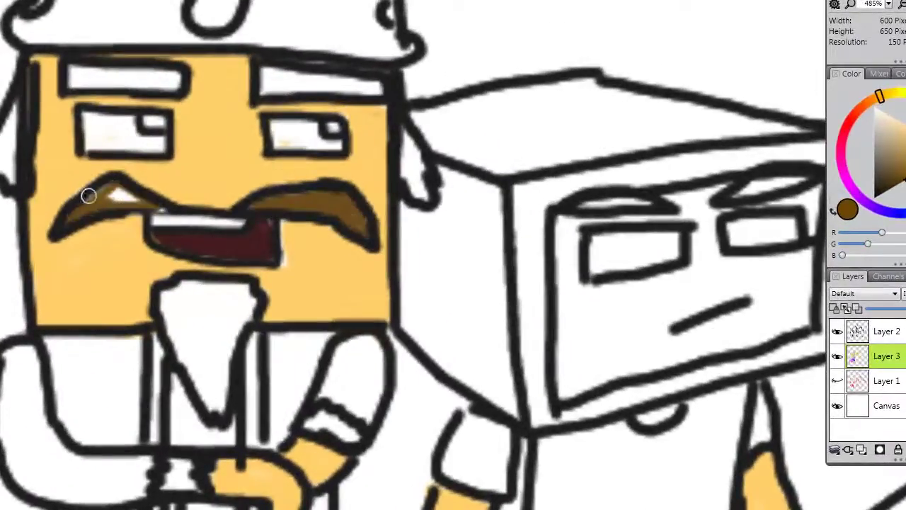
left_click_drag(167, 80, 174, 90)
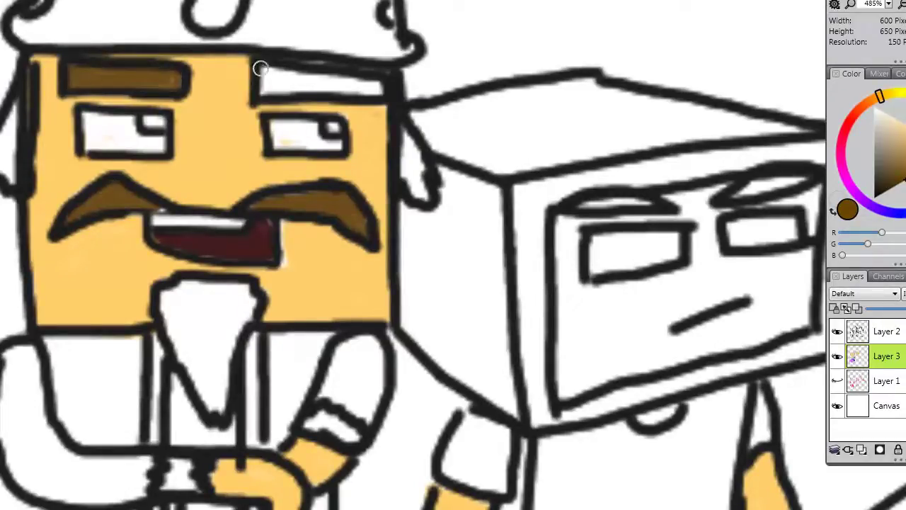
mouse_move(260, 68)
left_mouse_down()
mouse_move(361, 84)
mouse_move(269, 75)
left_mouse_up()
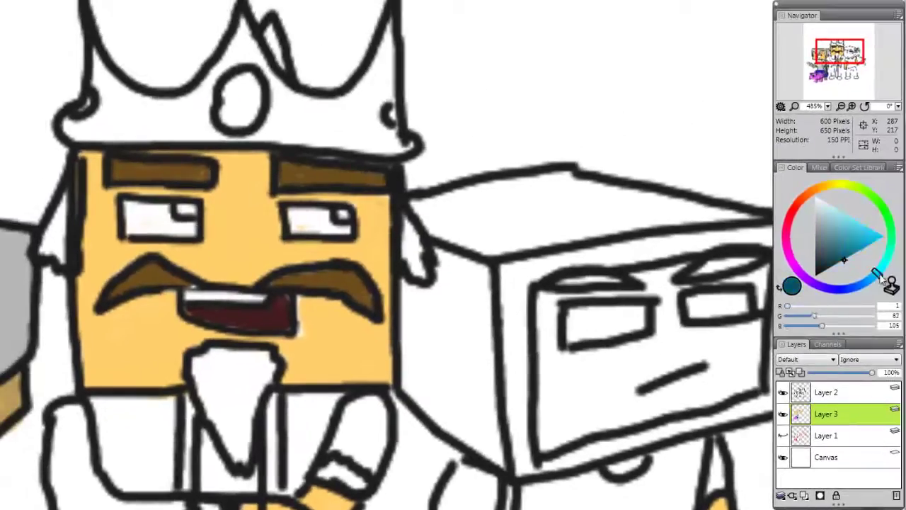
left_click(854, 219)
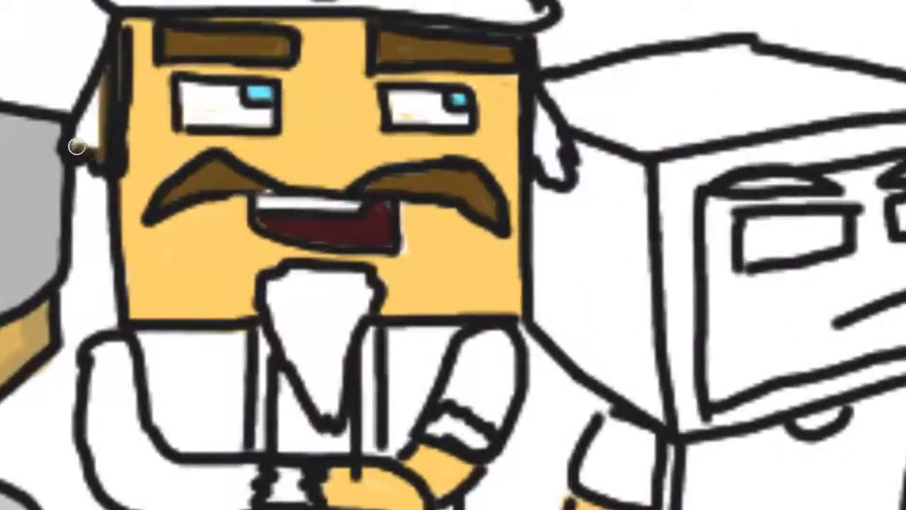
- Paint the king's side hair and goatee dark brown
left_click_drag(534, 105, 555, 168)
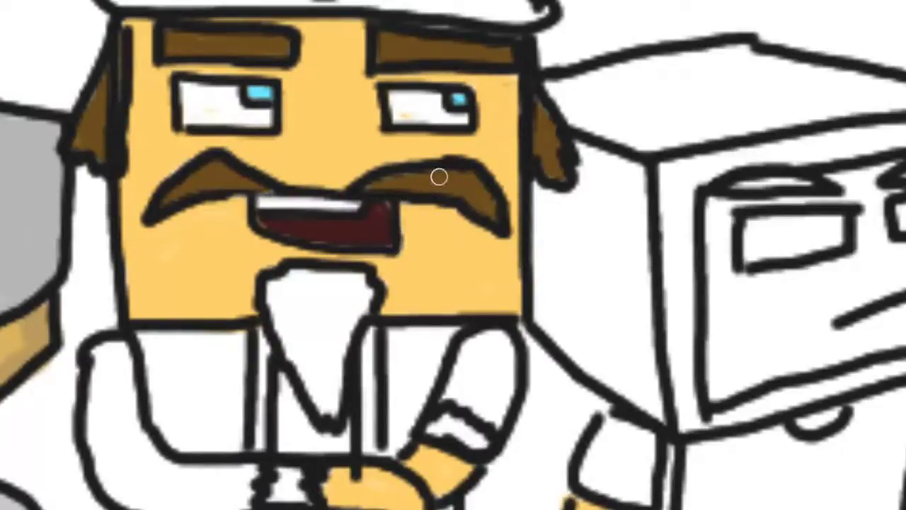
left_click_drag(317, 298, 345, 288)
mouse_move(282, 292)
left_mouse_down()
mouse_move(359, 276)
mouse_move(342, 387)
mouse_move(278, 316)
left_mouse_up()
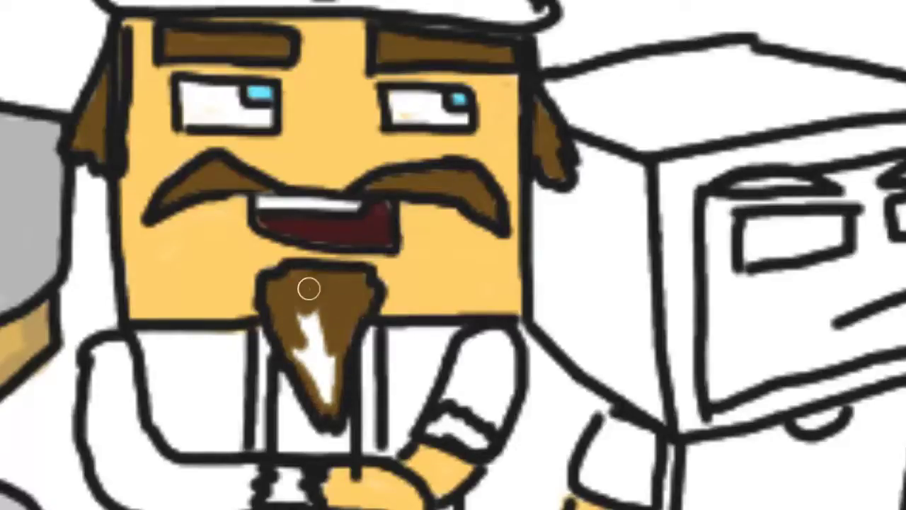
mouse_move(308, 288)
left_mouse_down()
mouse_move(308, 346)
mouse_move(320, 395)
left_mouse_up()
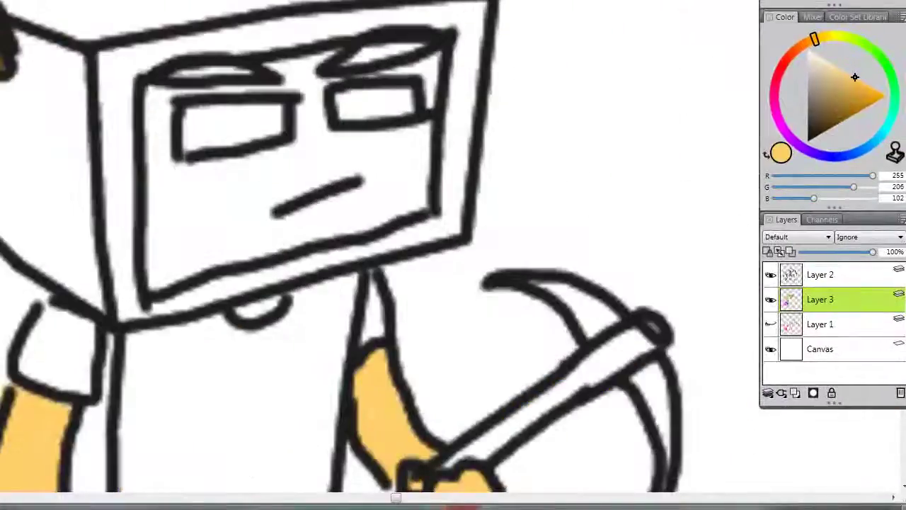
- Fill the pickaxe holder's face with light orange on Layer 3, leaving the eyes and eyebrows white
mouse_move(159, 99)
left_mouse_down()
mouse_move(165, 273)
mouse_move(428, 201)
left_mouse_up()
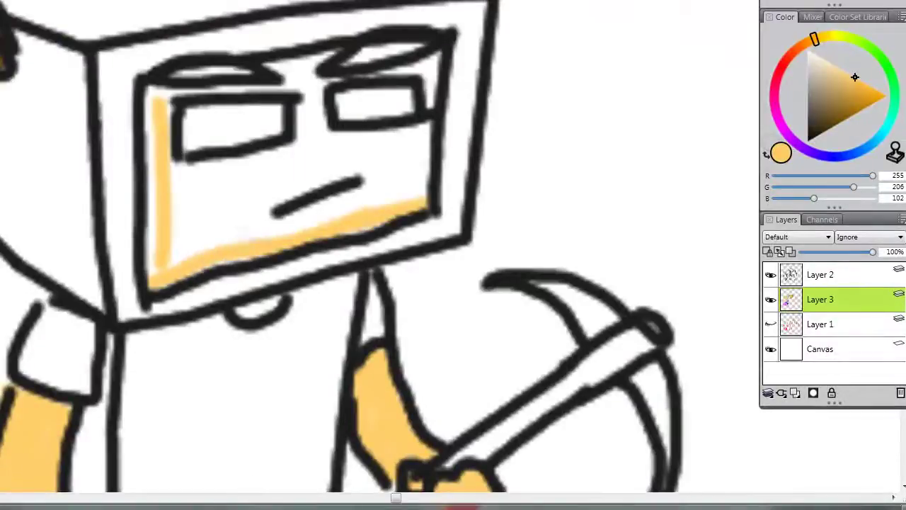
mouse_move(160, 276)
left_mouse_down()
mouse_move(157, 92)
mouse_move(238, 158)
mouse_move(298, 81)
mouse_move(349, 78)
left_mouse_up()
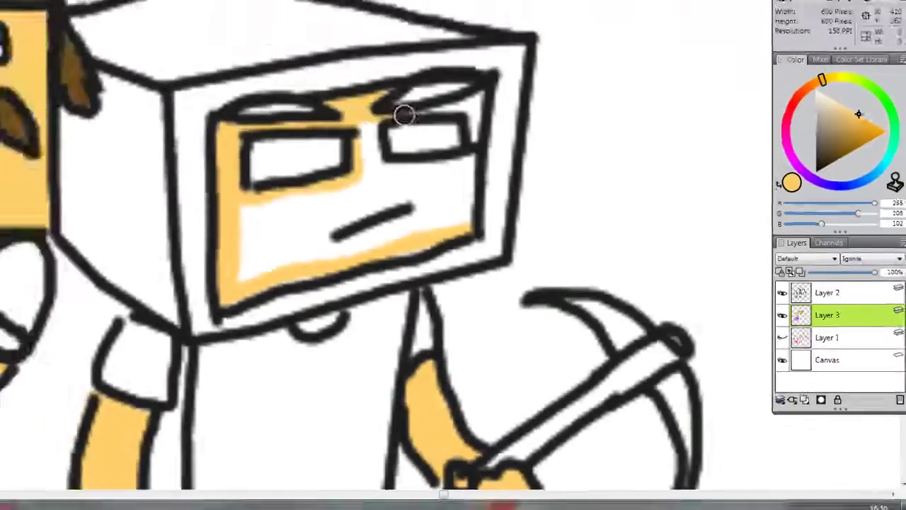
left_click_drag(403, 115, 449, 235)
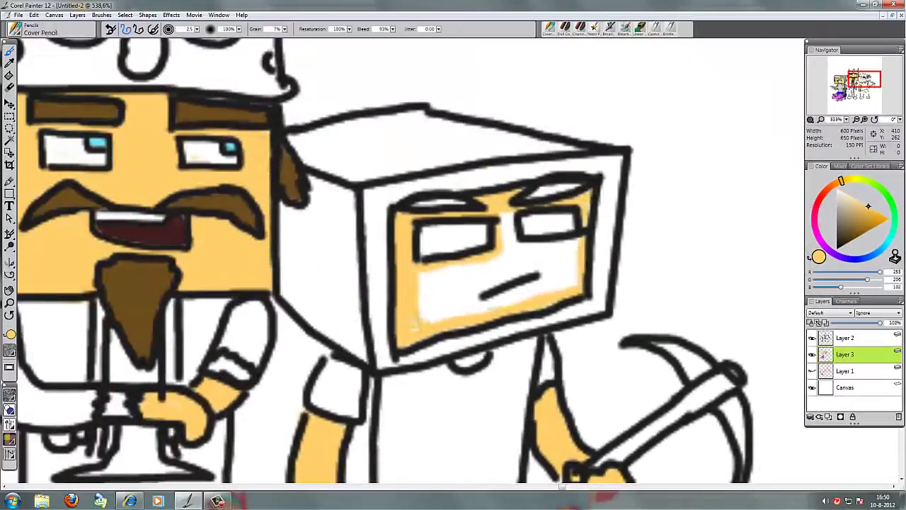
mouse_move(416, 324)
left_mouse_down()
mouse_move(424, 277)
mouse_move(520, 244)
left_mouse_up()
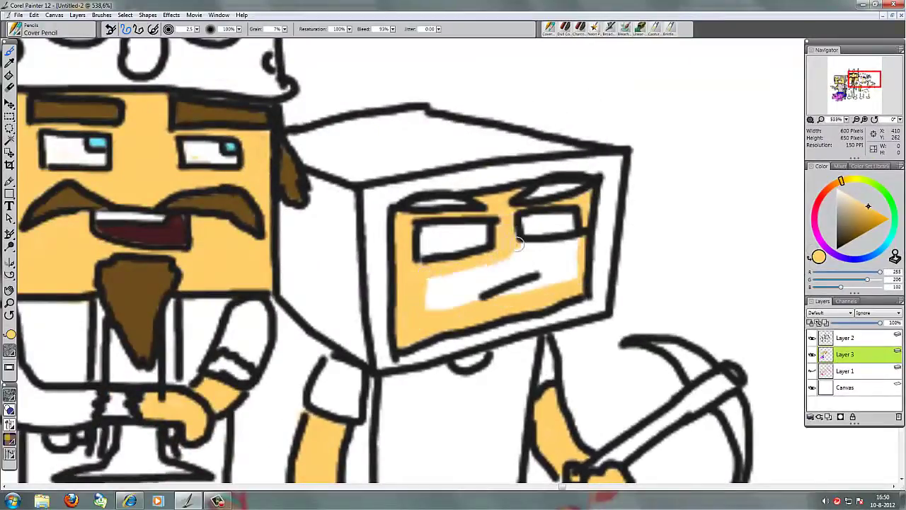
mouse_move(428, 285)
left_mouse_down()
mouse_move(517, 236)
mouse_move(568, 245)
left_mouse_up()
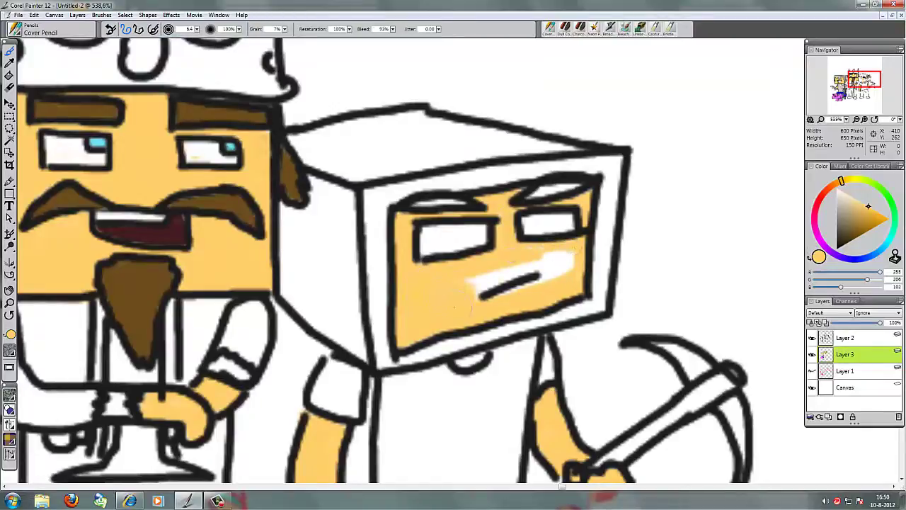
mouse_move(467, 294)
left_mouse_down()
mouse_move(570, 255)
mouse_move(552, 266)
left_mouse_up()
- Fill the top face of the pickaxe holder's boxy headgear with dark grey using a smaller brush
key("bracketleft")
key("bracketleft")
key("bracketleft")
left_click(837, 236)
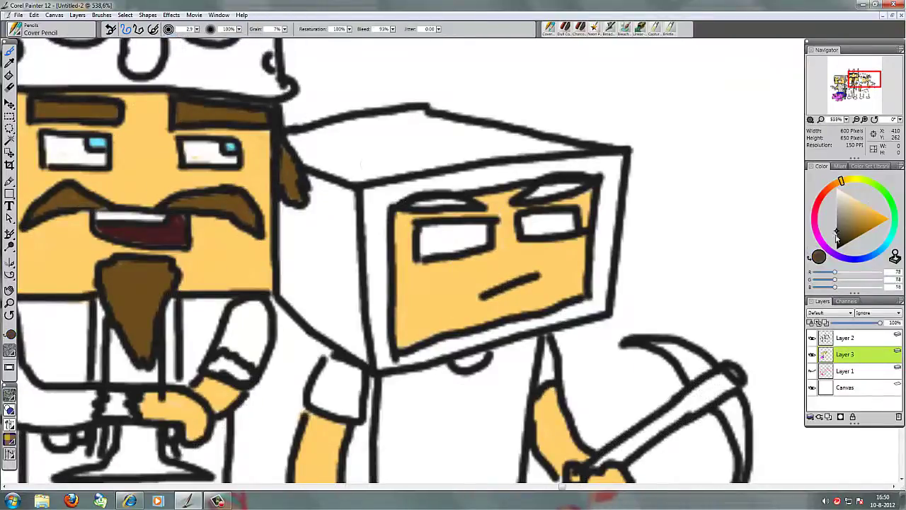
mouse_move(345, 152)
left_mouse_down()
mouse_move(390, 148)
mouse_move(425, 166)
mouse_move(542, 148)
mouse_move(416, 136)
mouse_move(366, 178)
mouse_move(323, 145)
left_mouse_up()
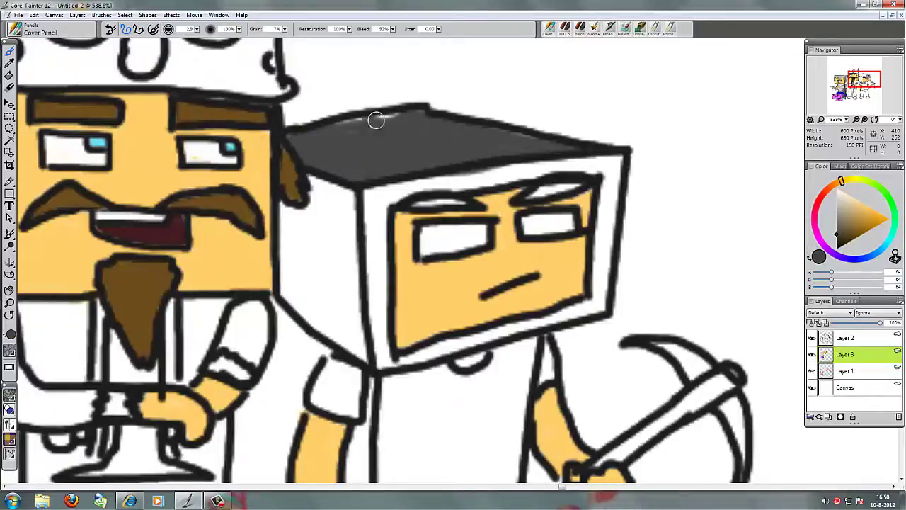
- Paint the side and the front frame of the pickaxe holder's headgear in a slightly lighter grey
left_click(836, 229)
left_click_drag(287, 283, 281, 224)
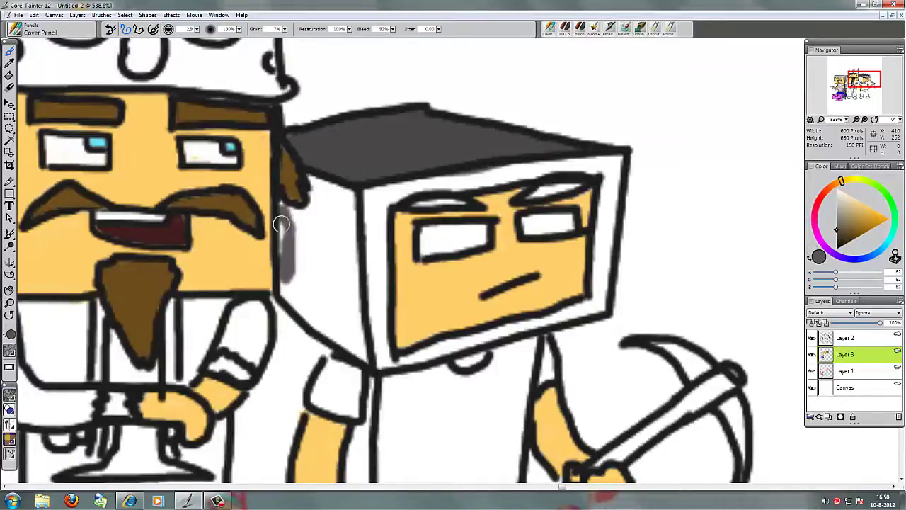
mouse_move(326, 184)
left_mouse_down()
mouse_move(364, 295)
mouse_move(279, 289)
mouse_move(283, 219)
left_mouse_up()
key("ctrl+z")
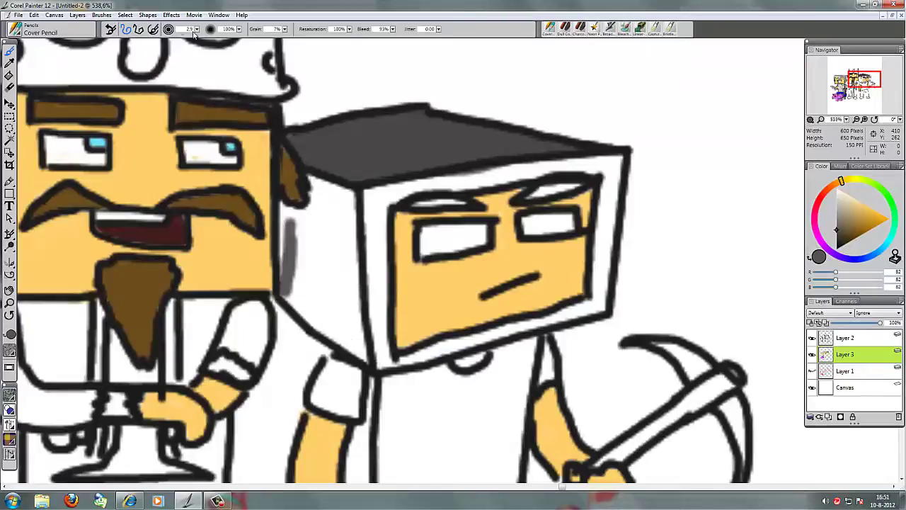
mouse_move(321, 272)
left_mouse_down()
mouse_move(289, 259)
mouse_move(335, 182)
mouse_move(364, 350)
mouse_move(337, 284)
left_mouse_up()
mouse_move(165, 224)
left_mouse_down()
mouse_move(177, 195)
mouse_move(126, 81)
mouse_move(81, 101)
left_mouse_up()
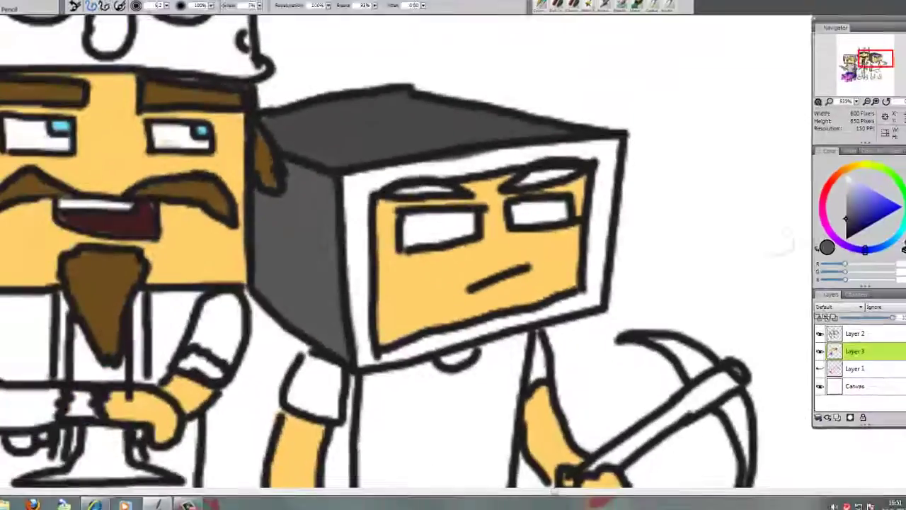
left_click_drag(208, 72, 216, 280)
mouse_move(377, 320)
left_mouse_down()
mouse_move(370, 194)
mouse_move(378, 262)
mouse_move(459, 340)
mouse_move(571, 318)
mouse_move(631, 235)
mouse_move(604, 247)
mouse_move(521, 169)
left_mouse_up()
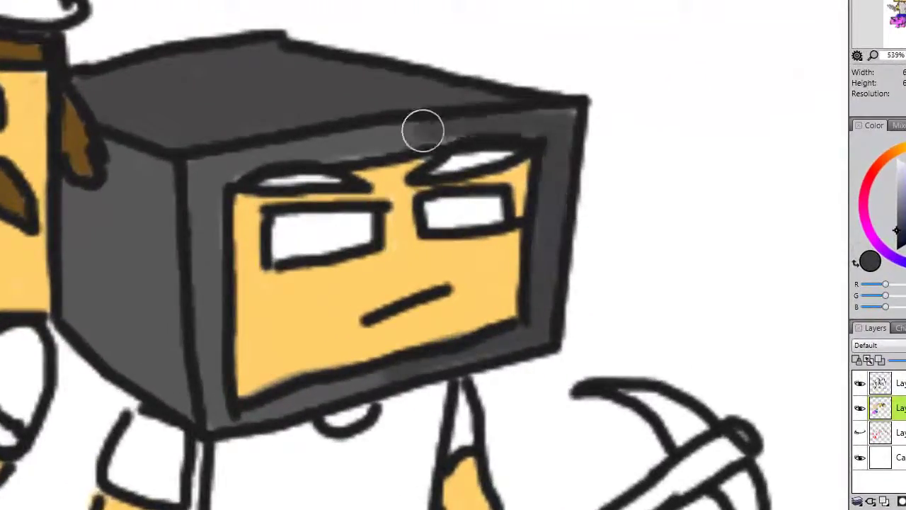
- Shade the headgear's front frame and the rear upper part of its side with a darker grey
mouse_move(424, 131)
left_mouse_down()
mouse_move(568, 118)
mouse_move(334, 72)
mouse_move(485, 97)
mouse_move(310, 57)
mouse_move(446, 112)
left_mouse_up()
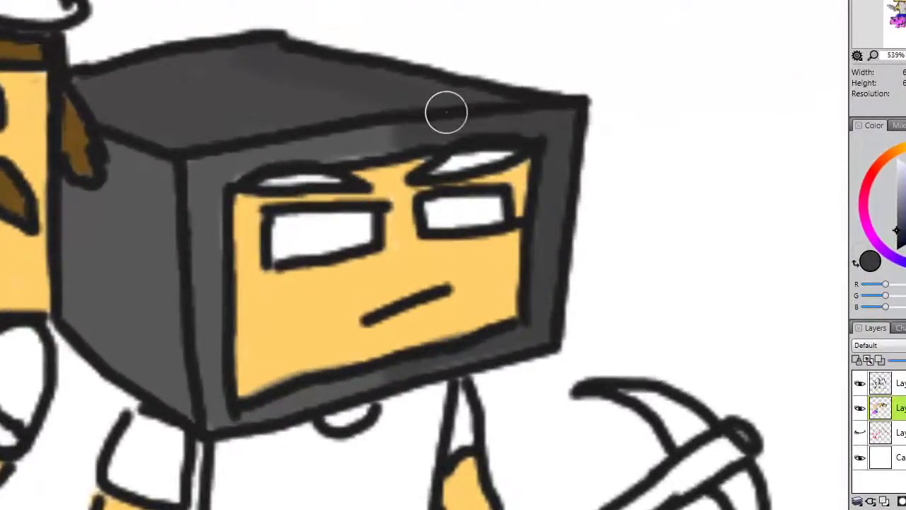
left_click_drag(77, 177, 78, 290)
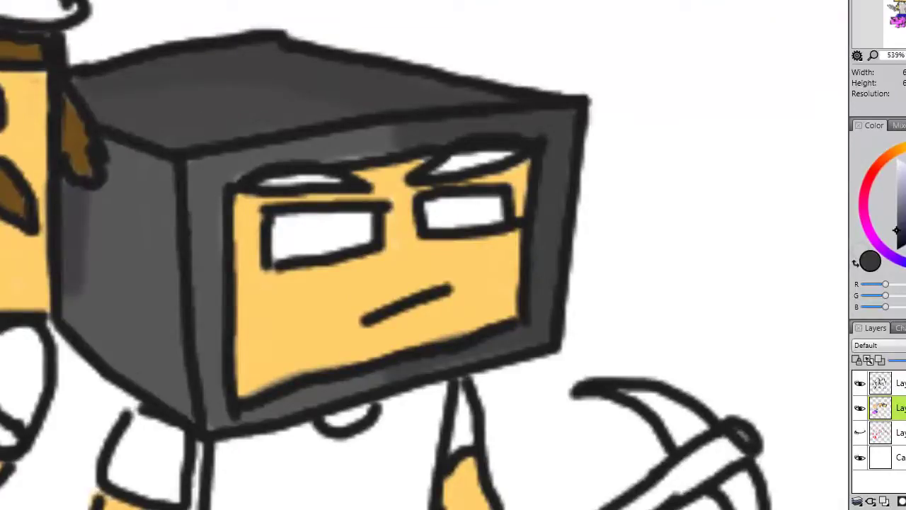
left_click_drag(111, 172, 97, 208)
left_click_drag(152, 170, 106, 248)
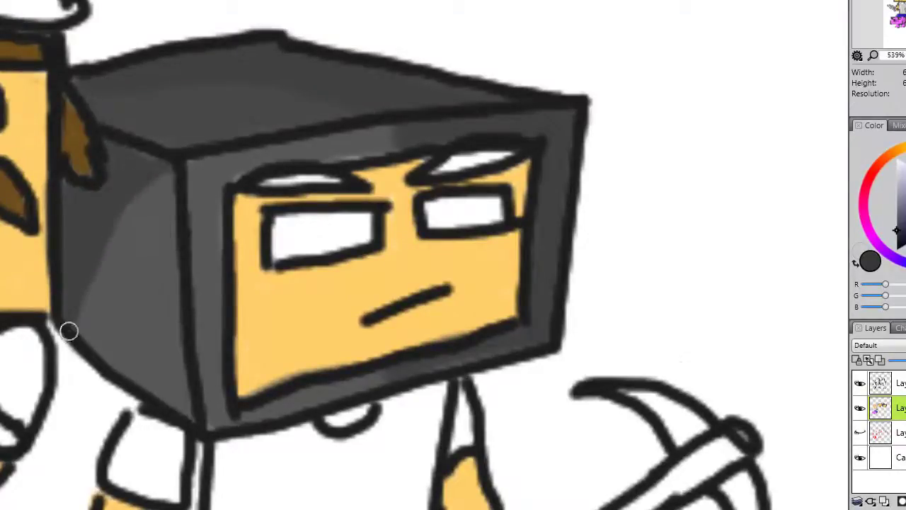
key("ctrl+0")
scroll(397, 255, "up", 5)
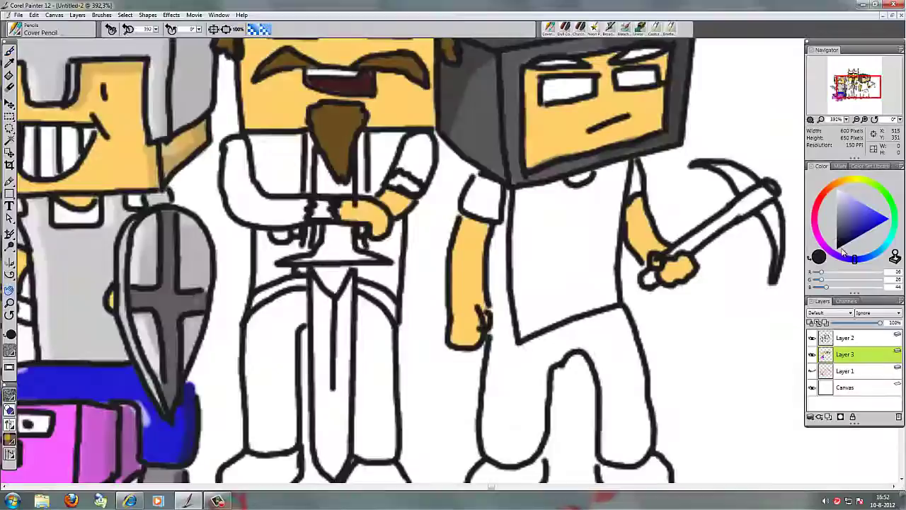
left_click(841, 252)
left_click(845, 338)
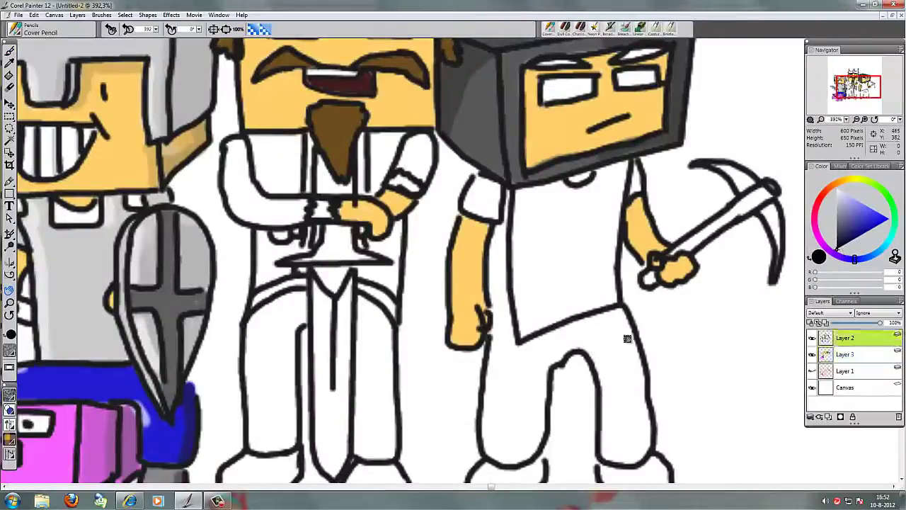
key("b")
key("ctrl+0")
left_click(844, 354)
- Shade the king's face in darker tan along its edge and beside the eyebrow and eyes
scroll(326, 205, "up", 5)
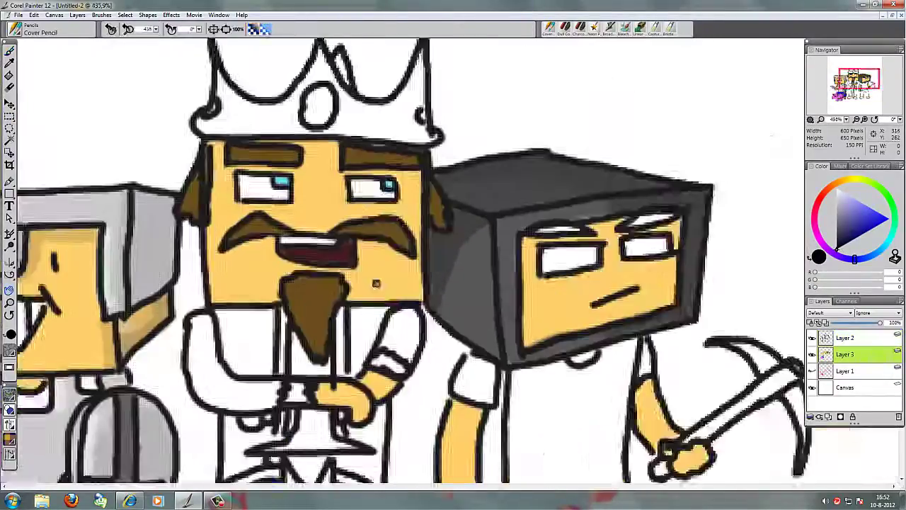
left_click(482, 304, "alt")
left_click_drag(535, 161, 538, 279)
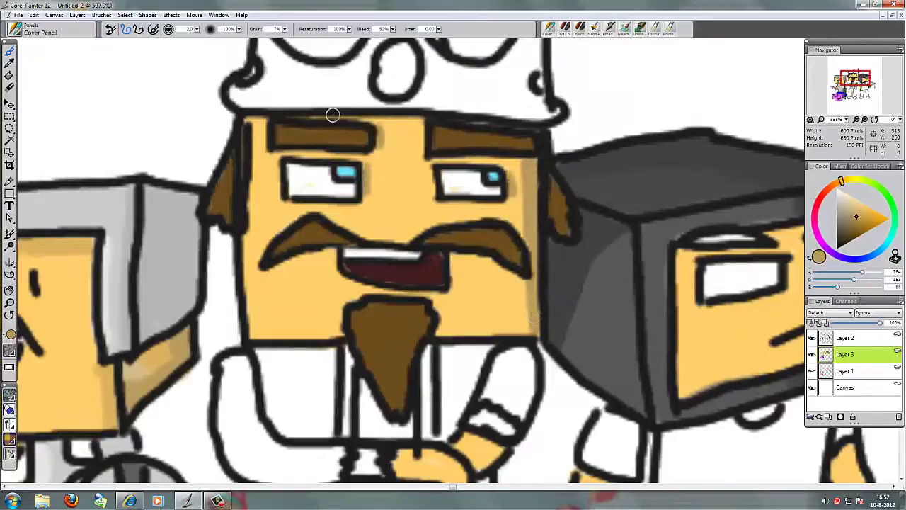
- On Layer 2, erase the crown's pointed tips and draw small round balls on each point in black
left_click(845, 338)
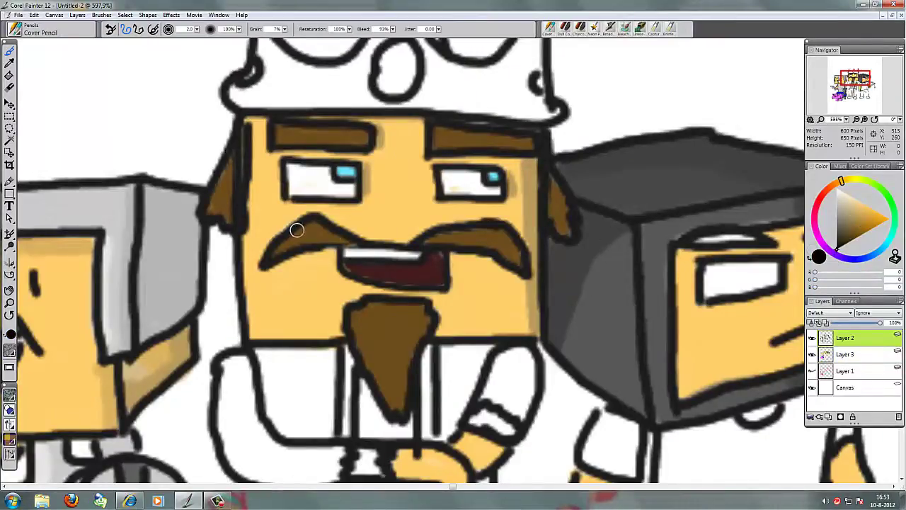
key("g")
left_click_drag(495, 213, 478, 354)
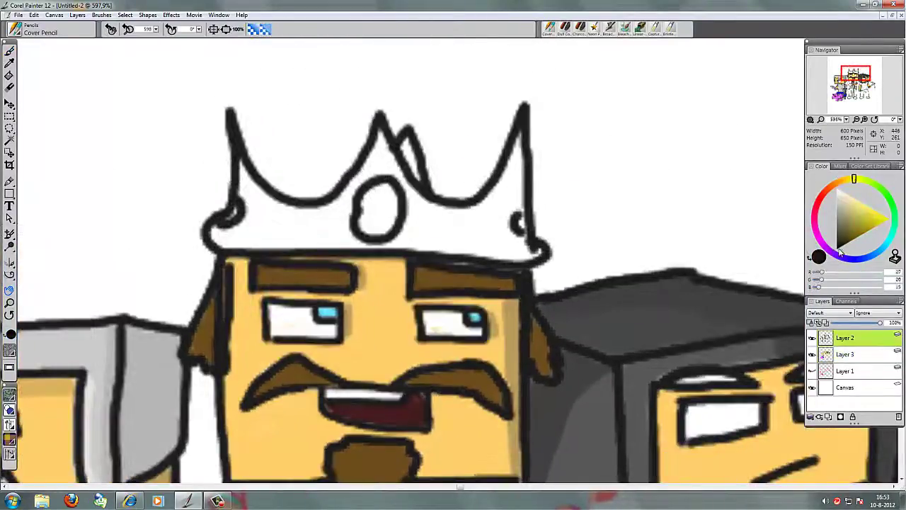
key("n")
left_click_drag(225, 105, 383, 119)
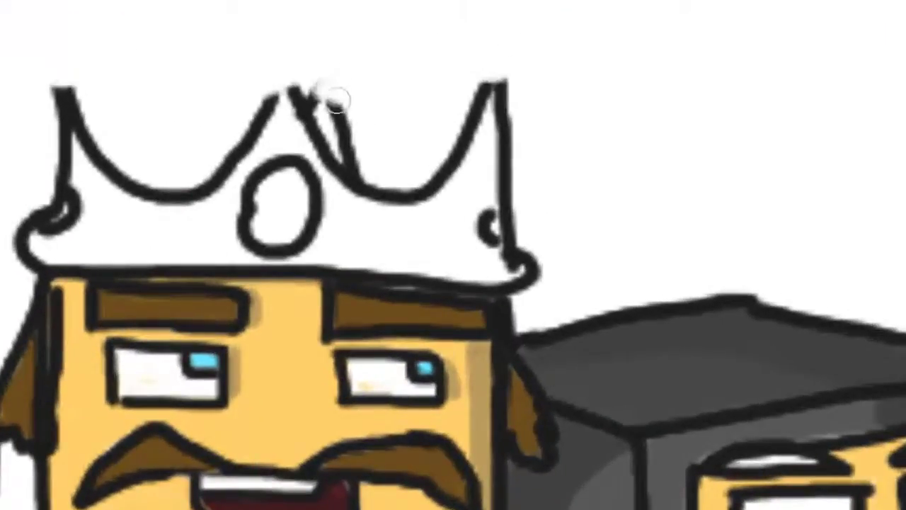
left_click_drag(315, 92, 297, 87)
left_click_drag(78, 99, 65, 95)
left_click_drag(461, 88, 496, 92)
left_click_drag(312, 71, 316, 89)
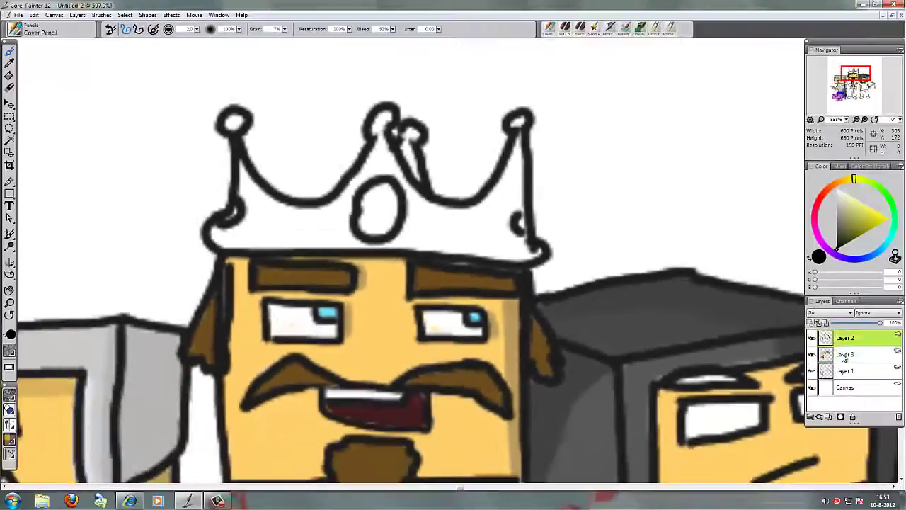
- Fill the king's crown with bright yellow on Layer 3, leaving the central gem white
left_click(843, 355)
left_click_drag(267, 239, 296, 243)
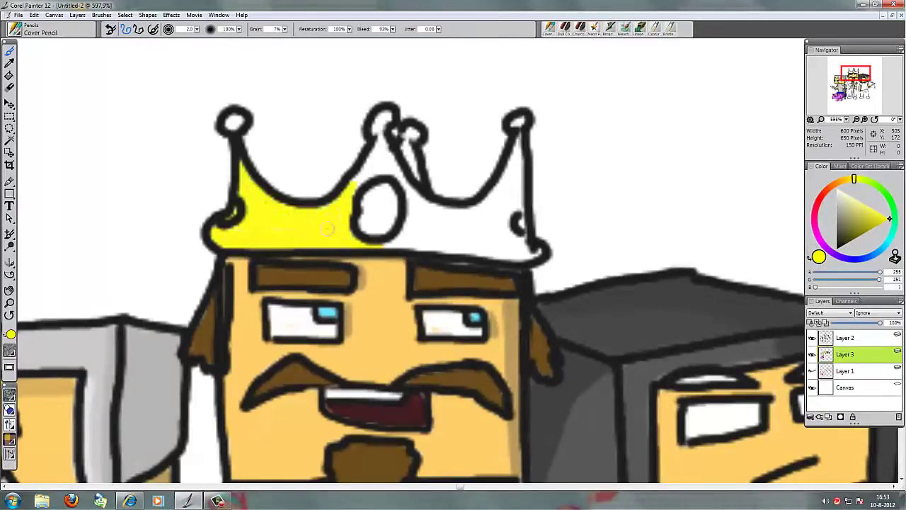
left_click_drag(425, 245, 488, 238)
left_click_drag(513, 177, 418, 209)
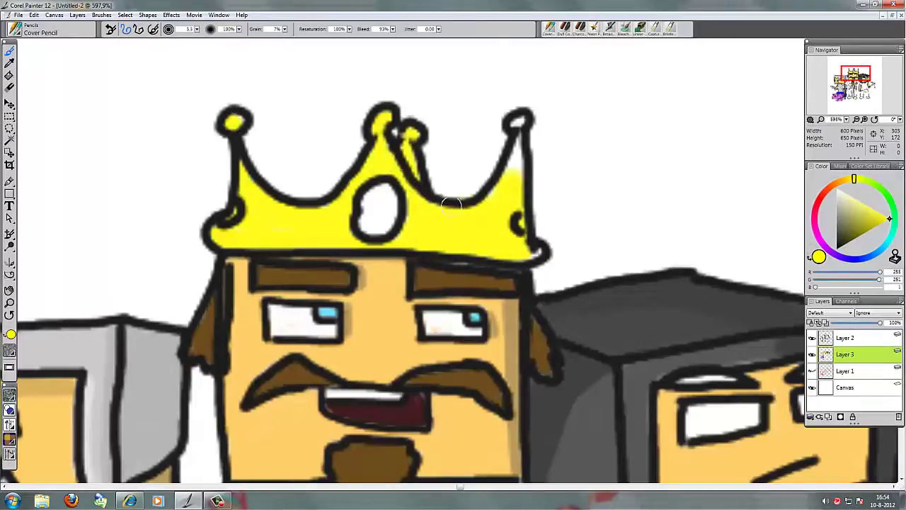
- Paint the crown's gem red with a pink highlight and add pale yellow highlights to the crown
left_click(820, 201)
left_click_drag(367, 216, 383, 200)
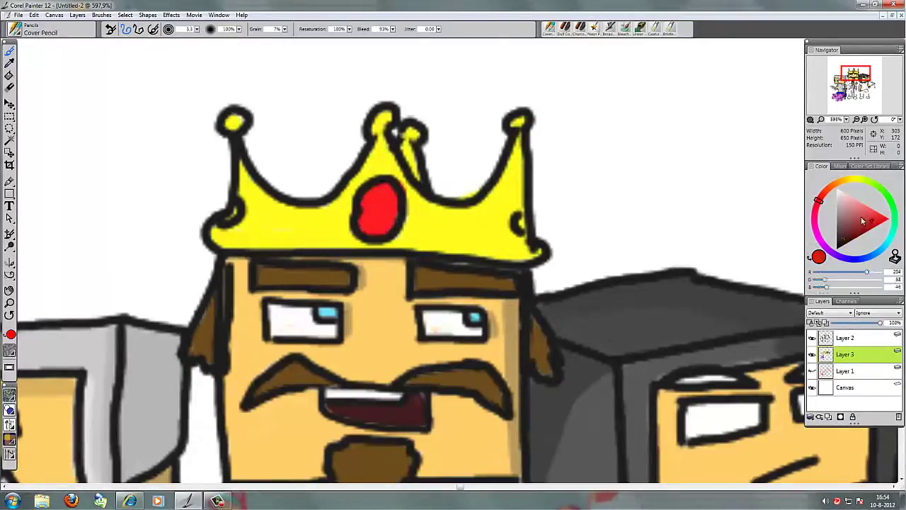
left_click(856, 180)
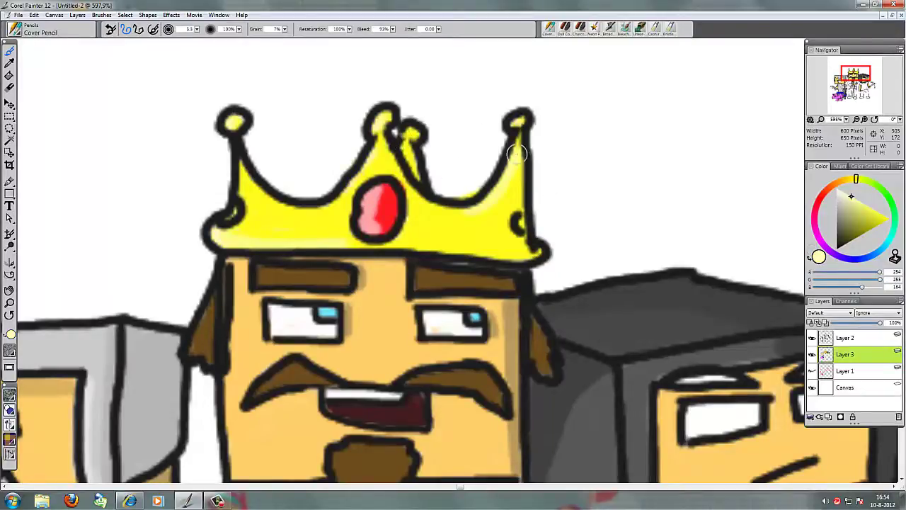
- Darken the crown's rear point with olive and add pale orange highlights to the king's and shield bearer's faces
scroll(400, 147, "down", 2)
left_click_drag(273, 447, 556, 325)
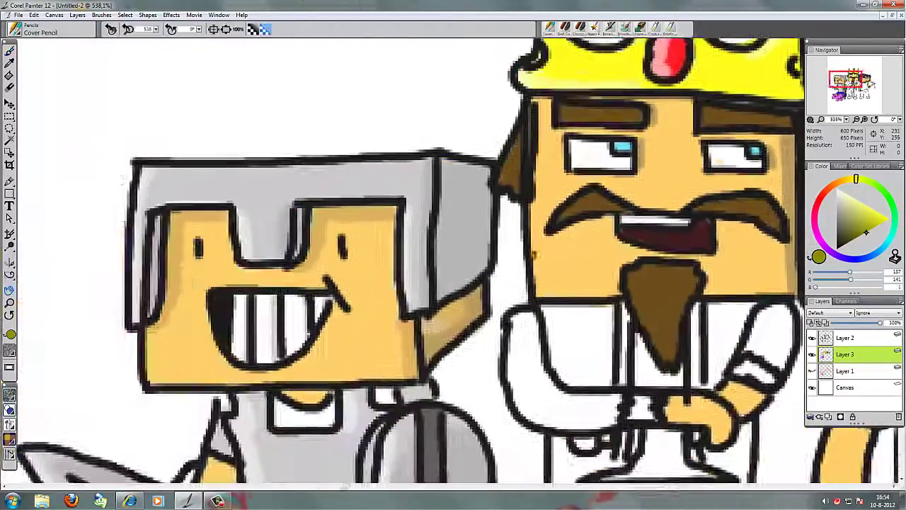
left_click_drag(680, 263, 517, 341)
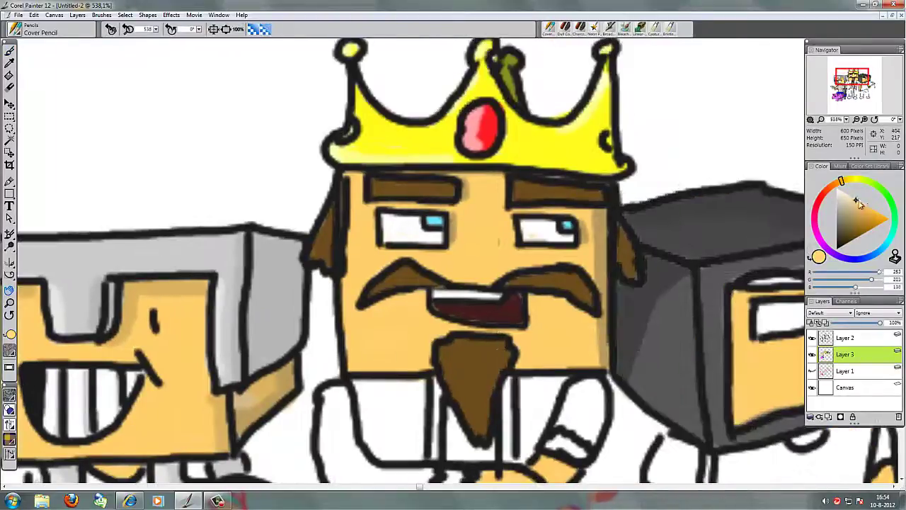
left_click_drag(35, 422, 153, 382)
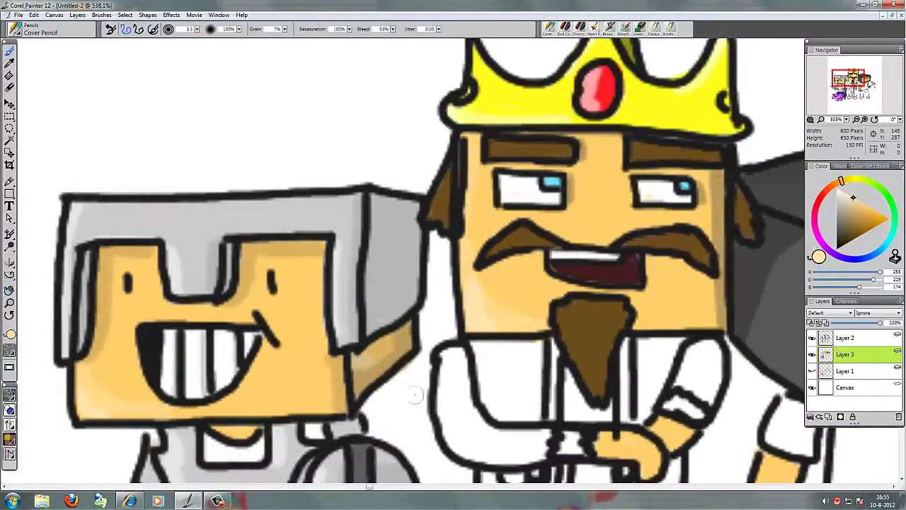
- Shade the lower corner of the pickaxe holder's face in darker tan and paint the eyebrows dark brown
left_click_drag(416, 394, 207, 279)
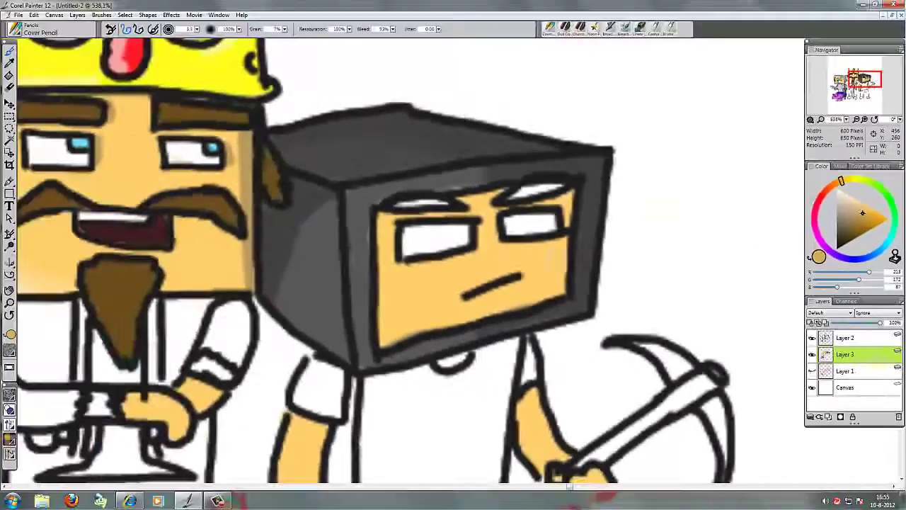
scroll(364, 306, "up", 3)
left_click(830, 222)
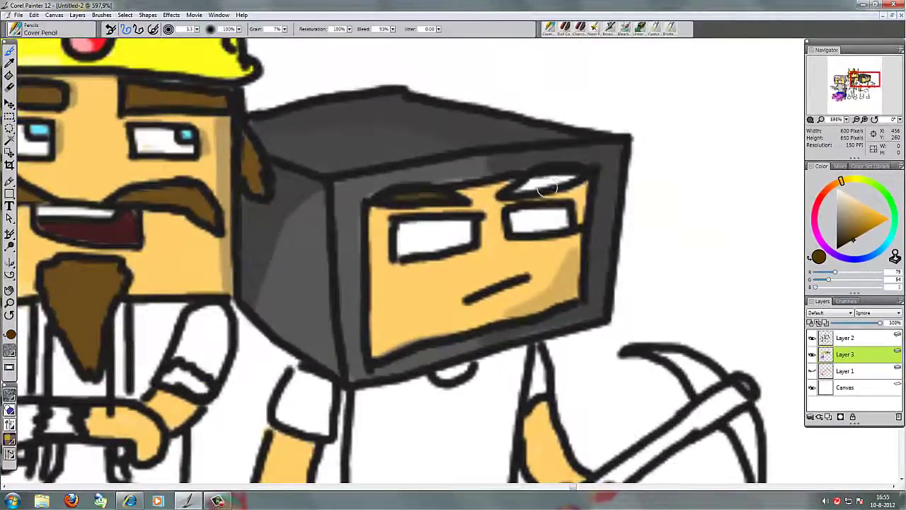
left_click_drag(540, 210, 859, 111)
- Fill the king's coat and sleeves with red and paint the shirt behind the beard grey on Layer 3
left_click(826, 190)
left_click_drag(240, 204, 240, 258)
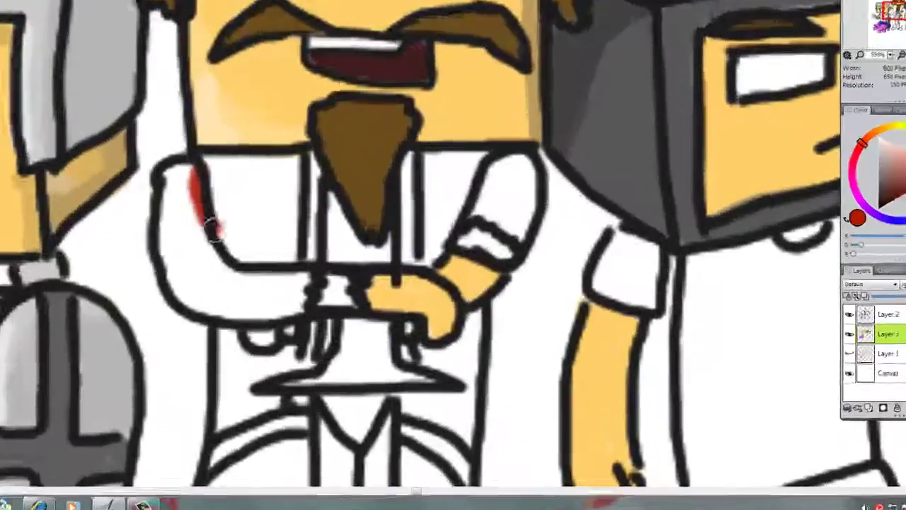
mouse_move(43, 172)
left_mouse_down()
mouse_move(134, 273)
mouse_move(227, 228)
mouse_move(92, 160)
mouse_move(163, 231)
mouse_move(83, 235)
mouse_move(113, 228)
mouse_move(78, 221)
left_mouse_up()
left_click(444, 144)
mouse_move(444, 144)
left_mouse_down()
mouse_move(511, 124)
mouse_move(503, 160)
mouse_move(463, 161)
mouse_move(474, 142)
left_mouse_up()
mouse_move(110, 91)
left_mouse_down()
mouse_move(195, 205)
mouse_move(218, 78)
mouse_move(141, 86)
mouse_move(201, 206)
mouse_move(126, 114)
mouse_move(146, 182)
mouse_move(172, 113)
left_mouse_up()
mouse_move(117, 294)
left_mouse_down()
mouse_move(123, 401)
mouse_move(216, 383)
mouse_move(205, 379)
mouse_move(206, 338)
mouse_move(203, 327)
mouse_move(130, 330)
mouse_move(144, 384)
left_mouse_up()
mouse_move(388, 73)
left_mouse_down()
mouse_move(386, 196)
mouse_move(395, 111)
mouse_move(405, 131)
mouse_move(374, 209)
mouse_move(282, 205)
mouse_move(320, 152)
left_mouse_up()
scroll(404, 132, "down", 3)
left_click_drag(202, 0, 222, 0)
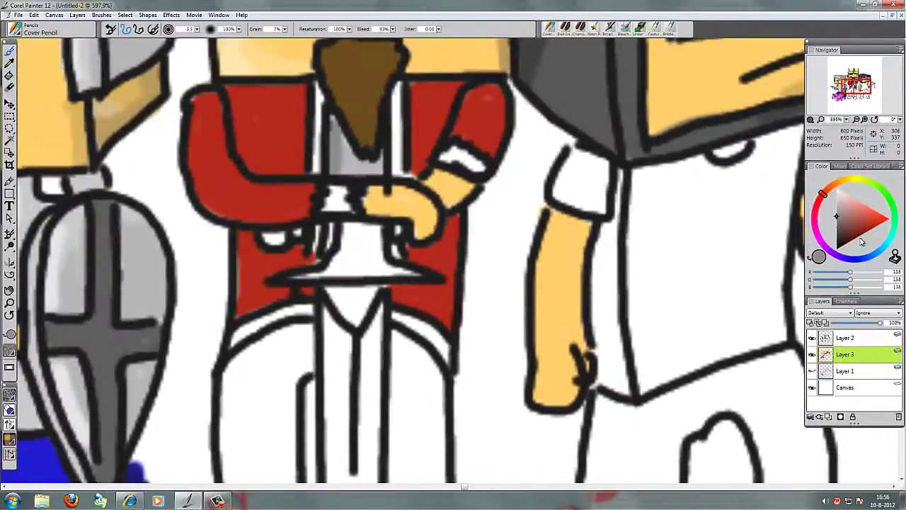
- Shade the edges of the king's coat and sleeves in dark red and add bright red highlights
left_click_drag(497, 95, 499, 152)
left_click_drag(457, 216, 453, 330)
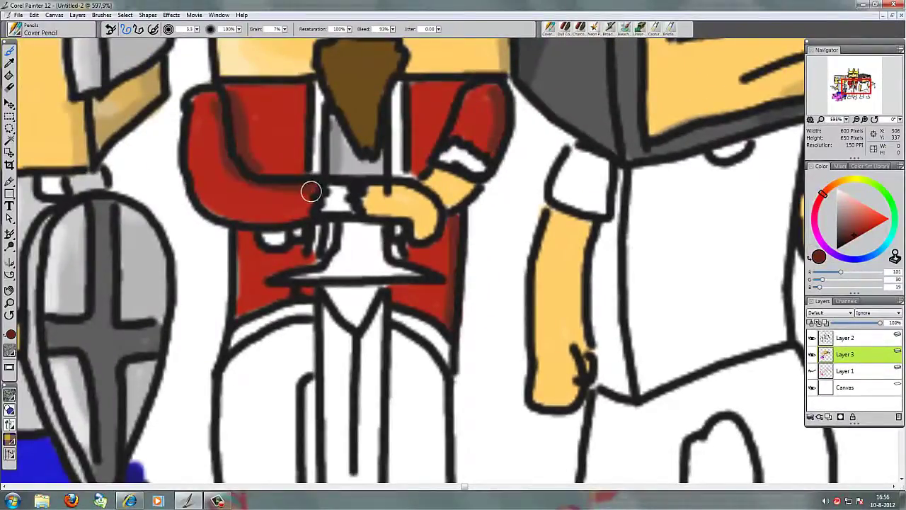
left_click_drag(200, 191, 195, 159)
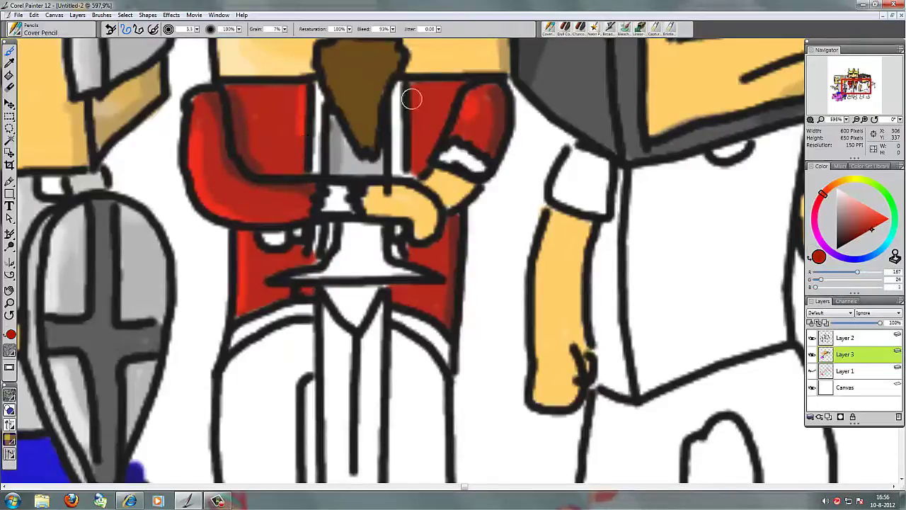
- Fill both halves of the king's sword blade with bright cyan
scroll(412, 99, "down", 3)
scroll(554, 259, "up", 4)
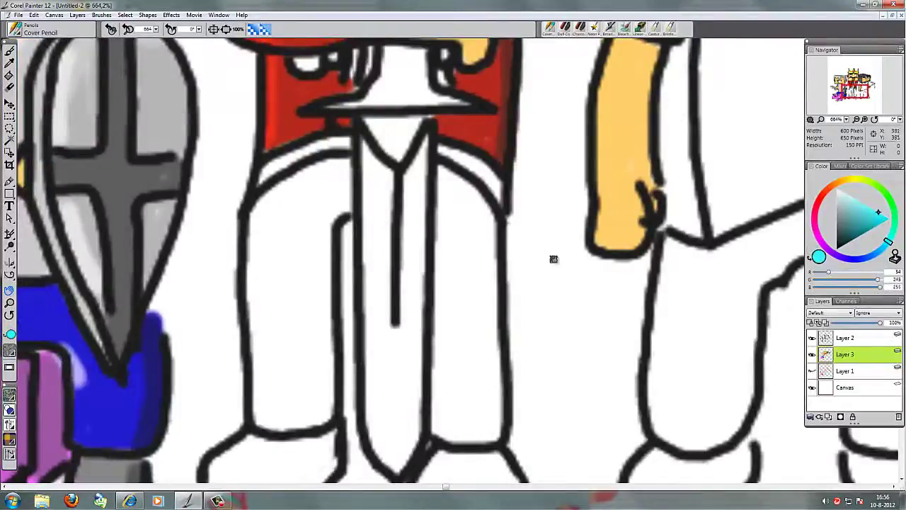
mouse_move(415, 212)
left_mouse_down()
mouse_move(400, 468)
mouse_move(365, 233)
left_mouse_up()
left_click_drag(365, 141, 397, 198)
left_click_drag(418, 141, 418, 291)
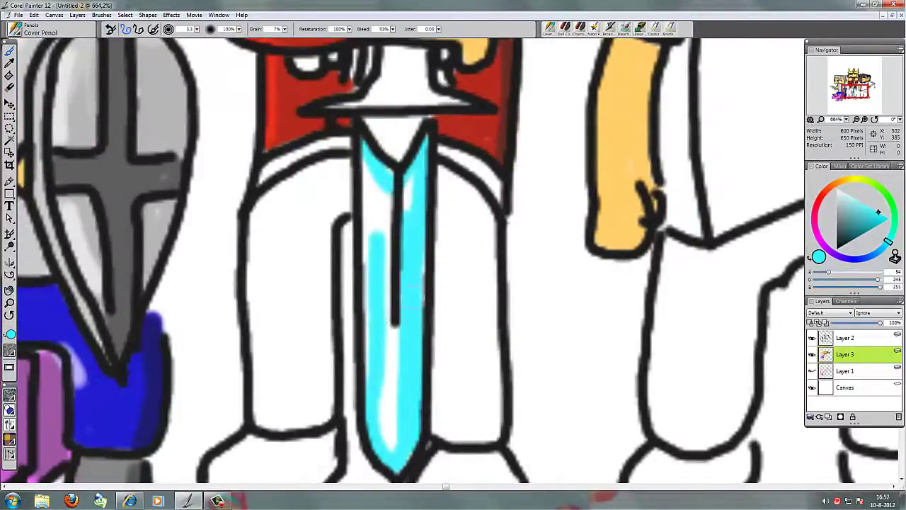
mouse_move(396, 177)
left_mouse_down()
mouse_move(364, 203)
mouse_move(396, 307)
mouse_move(374, 195)
left_mouse_up()
- Paint the triangle at the top of the sword blade in very dark teal
scroll(797, 264, "up", 3)
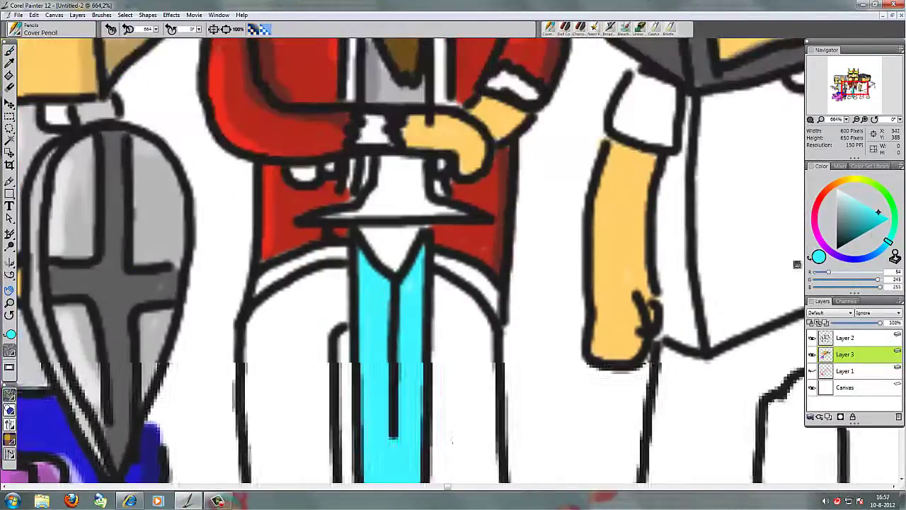
left_click(852, 244)
mouse_move(382, 234)
left_mouse_down()
mouse_move(389, 262)
mouse_move(364, 234)
left_mouse_up()
left_click_drag(417, 248, 420, 344)
key("ctrl+z")
- Shade the right half of the sword blade with medium teal down to the tip
scroll(797, 264, "down", 3)
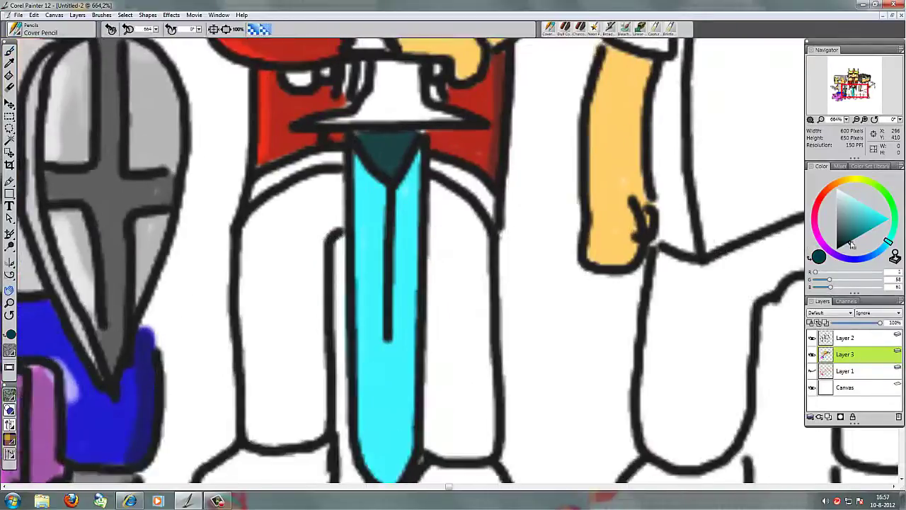
scroll(142, 62, "down", 3)
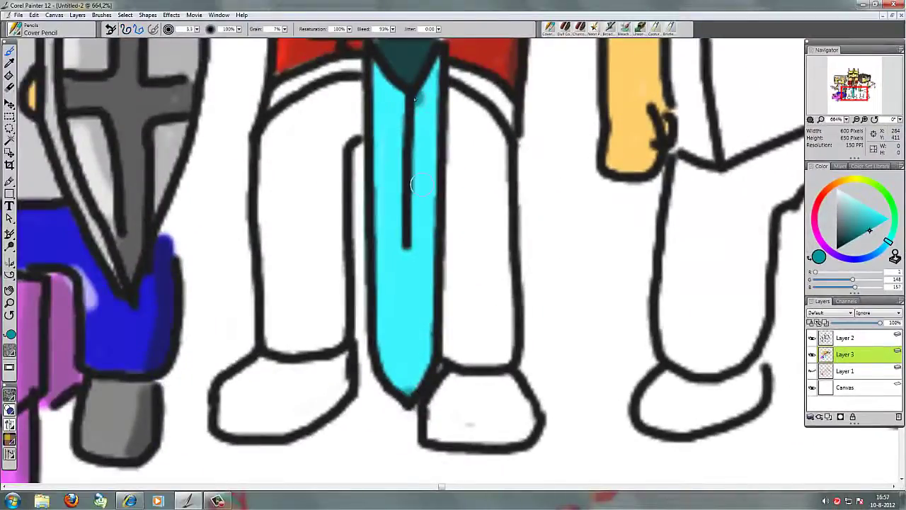
left_click_drag(414, 99, 414, 407)
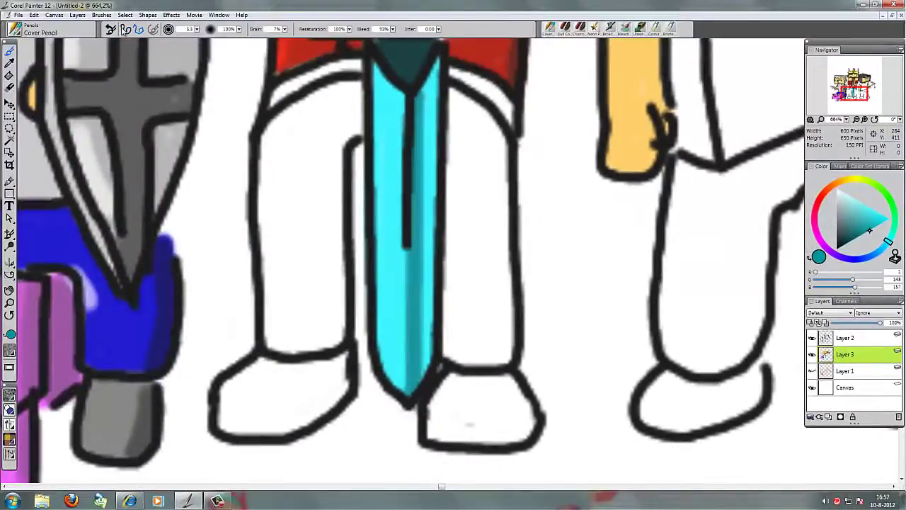
left_click_drag(419, 60, 423, 371)
left_click_drag(429, 131, 429, 295)
- Recolour the blade's top triangle in lighter teal and fill the sword's guard with shaded grey
scroll(430, 294, "up", 5)
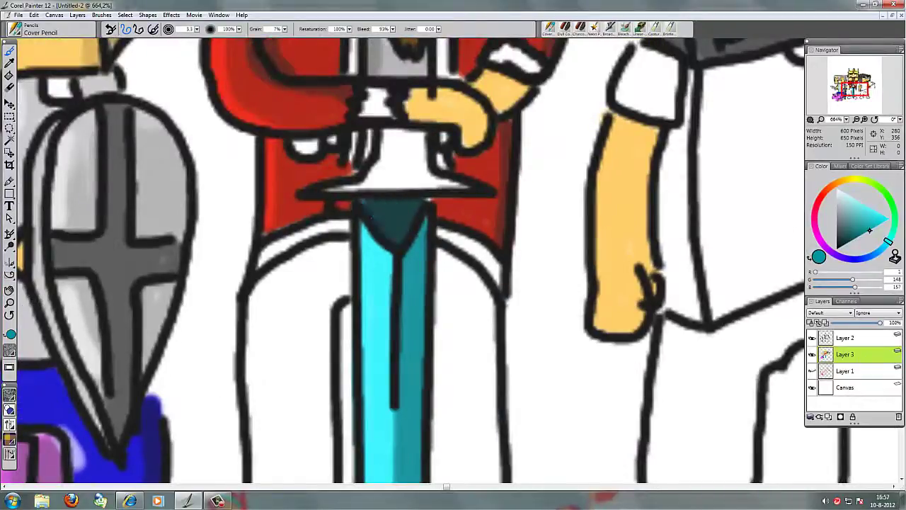
left_click(397, 199, "alt")
scroll(399, 198, "up", 2)
mouse_move(323, 259)
left_mouse_down()
mouse_move(461, 257)
mouse_move(386, 225)
left_mouse_up()
left_click_drag(843, 215, 840, 225)
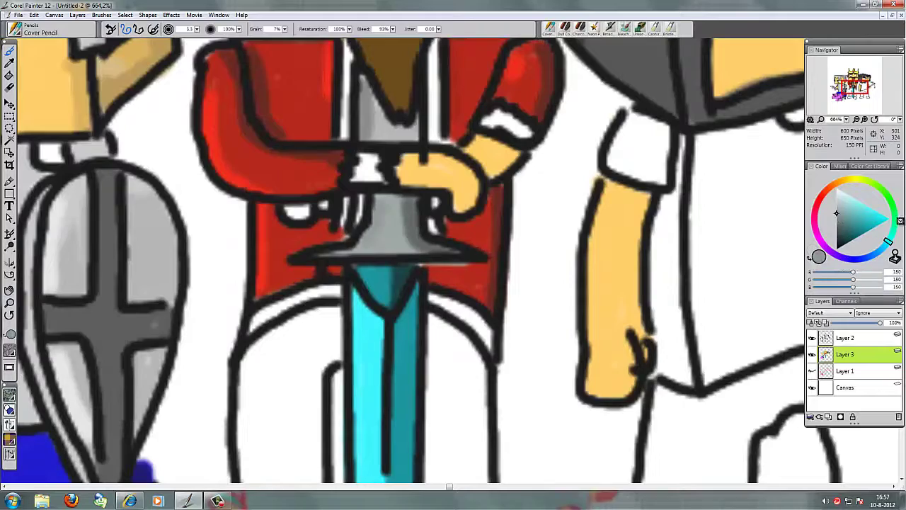
- Add a pale cyan highlight along the upper left half of the sword blade
scroll(463, 319, "down", 3)
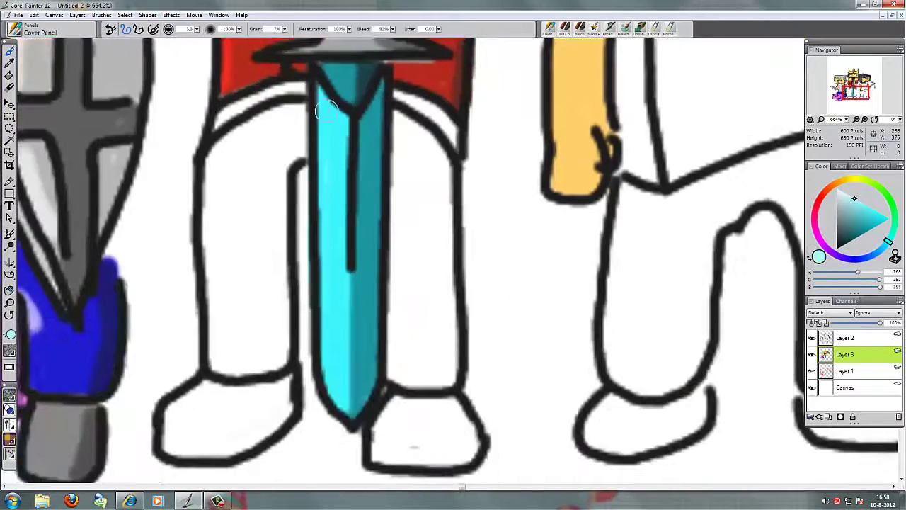
left_click_drag(327, 102, 330, 312)
key("ctrl+minus")
- Shade the king's hand and the pickaxe holder's arms and hands with darker tan
mouse_move(270, 481)
left_mouse_down()
mouse_move(268, 366)
mouse_move(470, 245)
mouse_move(340, 286)
mouse_move(266, 425)
mouse_move(196, 462)
mouse_move(205, 468)
left_mouse_up()
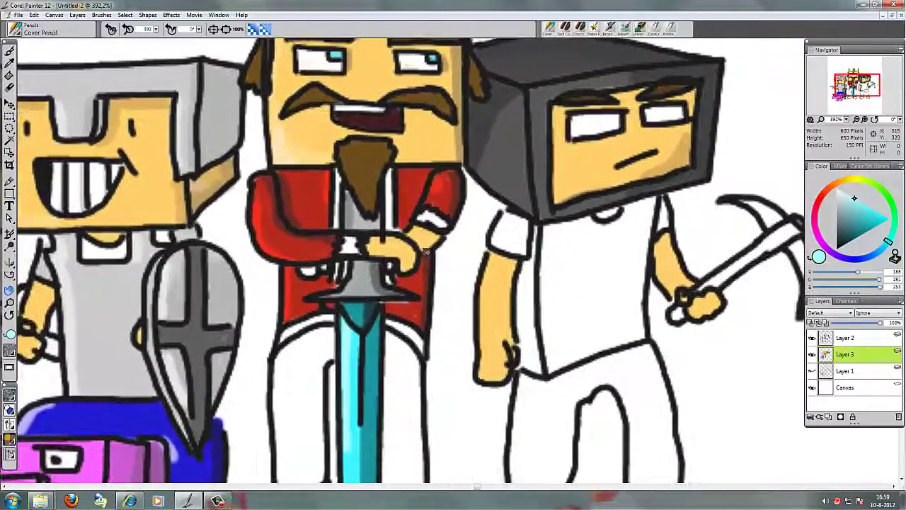
scroll(423, 281, "up", 3)
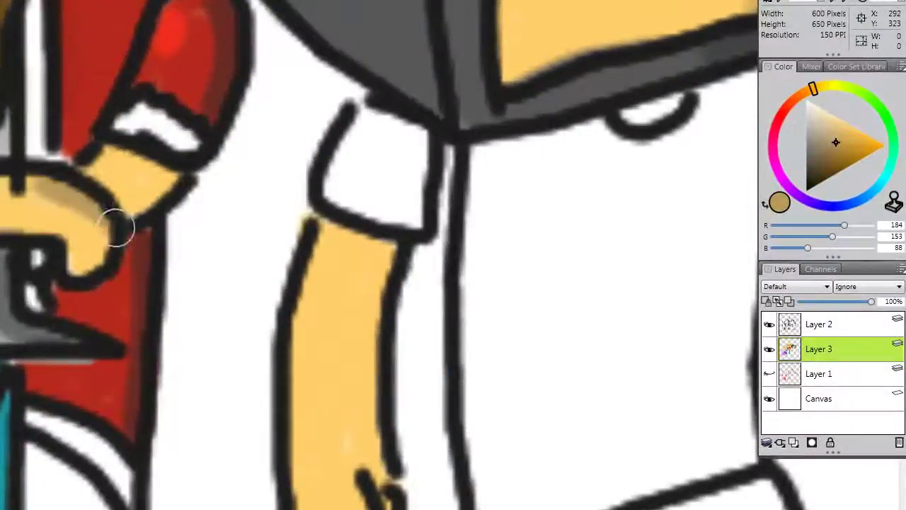
scroll(380, 290, "up", 1)
scroll(295, 147, "down", 1)
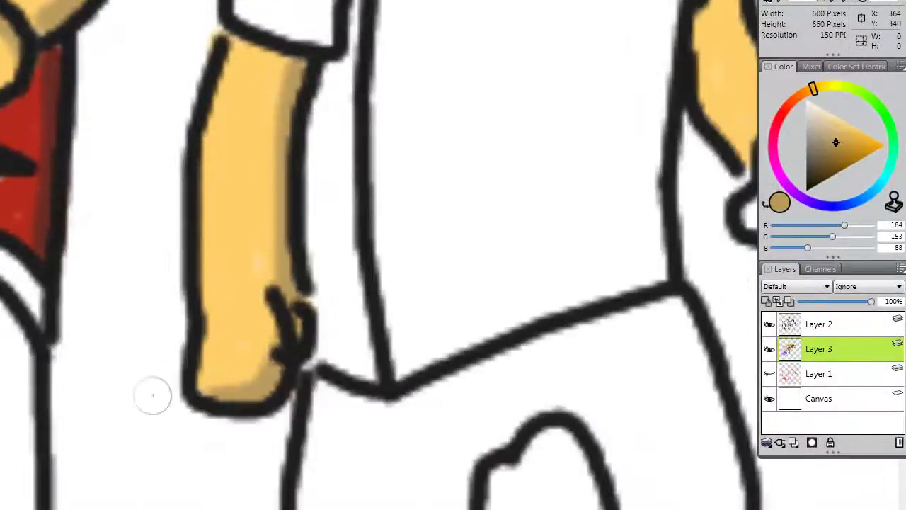
scroll(151, 395, "up", 1)
left_click_drag(358, 24, 430, 205)
- Fill both of the king's trouser legs with grey
scroll(586, 256, "down", 3)
left_click_drag(385, 463, 526, 222)
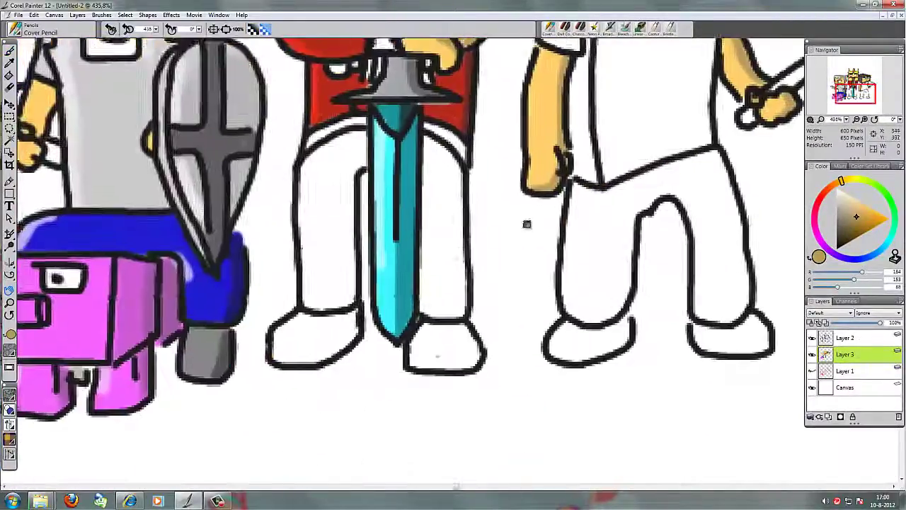
scroll(289, 375, "up", 2)
mouse_move(813, 475)
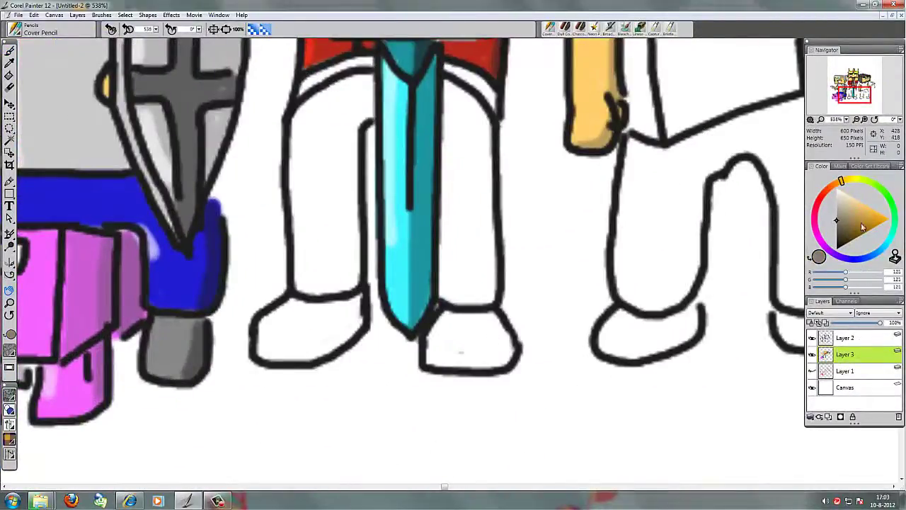
left_click_drag(482, 145, 473, 252)
left_click_drag(489, 114, 492, 212)
mouse_move(495, 298)
left_mouse_down()
mouse_move(442, 269)
mouse_move(486, 113)
left_mouse_up()
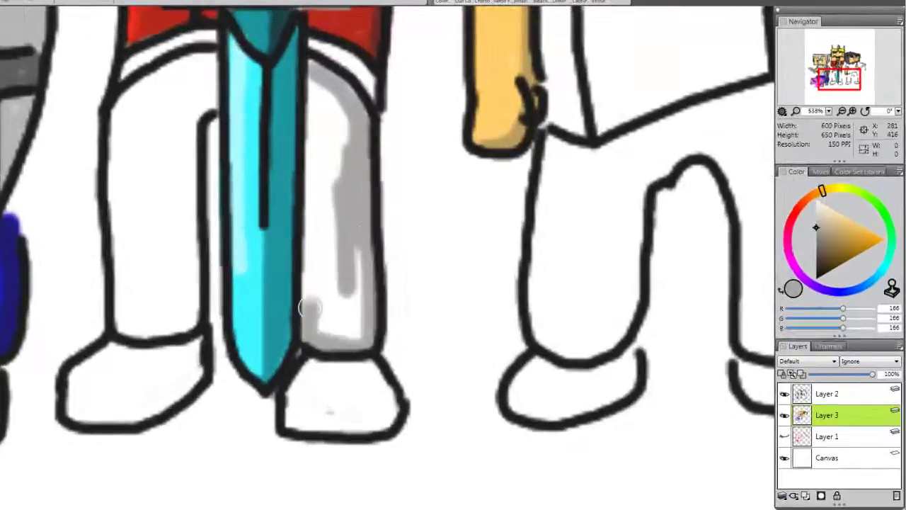
left_click_drag(360, 103, 313, 205)
mouse_move(320, 85)
left_mouse_down()
mouse_move(336, 332)
mouse_move(354, 312)
left_mouse_up()
mouse_move(163, 96)
left_mouse_down()
mouse_move(170, 326)
mouse_move(211, 119)
mouse_move(135, 319)
mouse_move(199, 63)
mouse_move(163, 311)
mouse_move(177, 177)
left_mouse_up()
mouse_move(177, 305)
left_mouse_down()
mouse_move(127, 234)
mouse_move(134, 200)
left_mouse_up()
- Shade the right edges of the king's trouser legs in darker grey and highlight the left edges in light grey on Layer 3
left_click(207, 204, "alt")
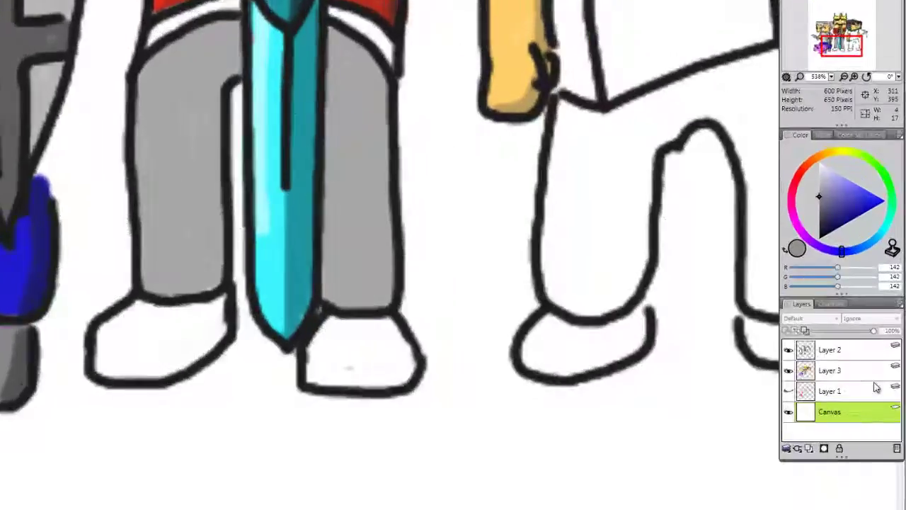
left_click(847, 354)
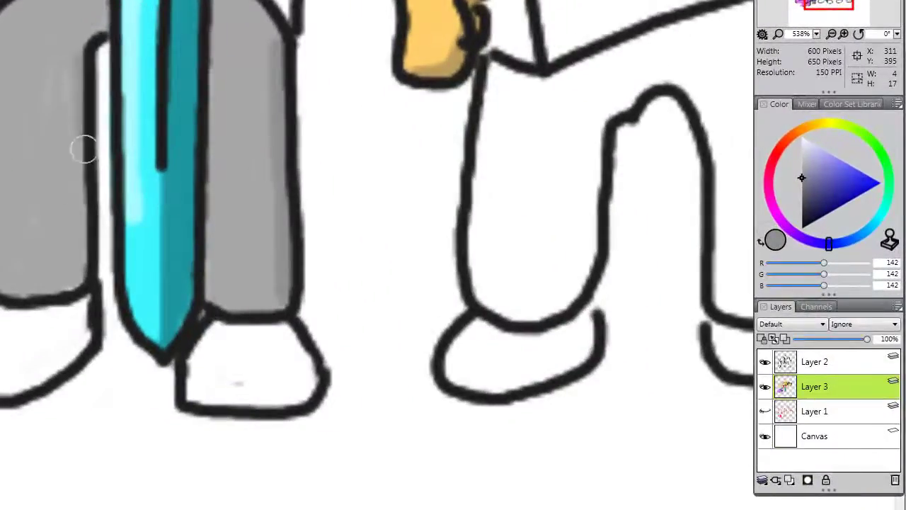
left_click_drag(77, 56, 75, 278)
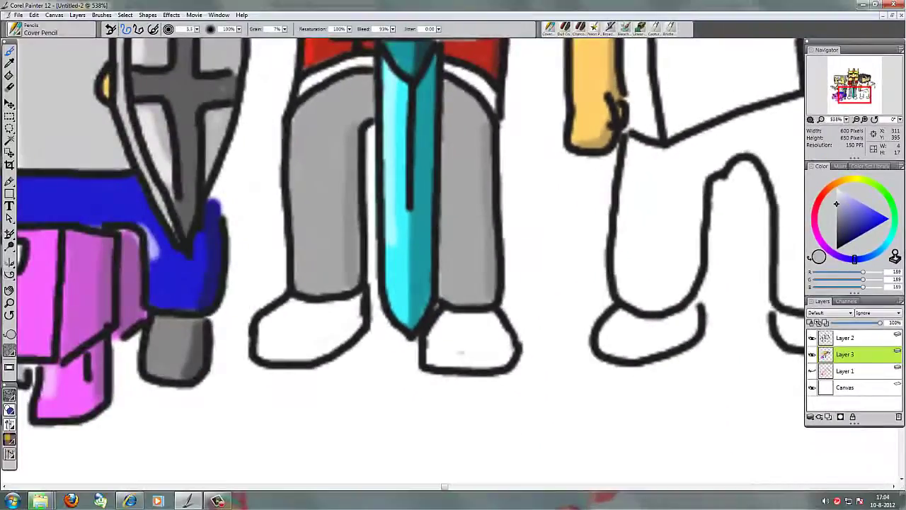
left_click_drag(294, 119, 294, 291)
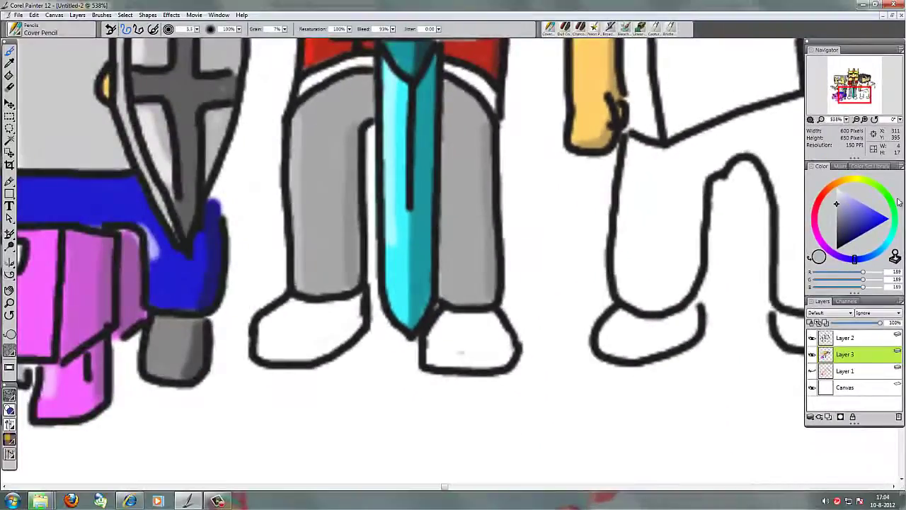
left_click_drag(444, 134, 444, 293)
- Fill both of the king's shoes with medium grey and shade their right sides dark grey
mouse_move(258, 334)
left_mouse_down()
mouse_move(312, 317)
mouse_move(313, 343)
mouse_move(359, 320)
mouse_move(349, 302)
left_mouse_up()
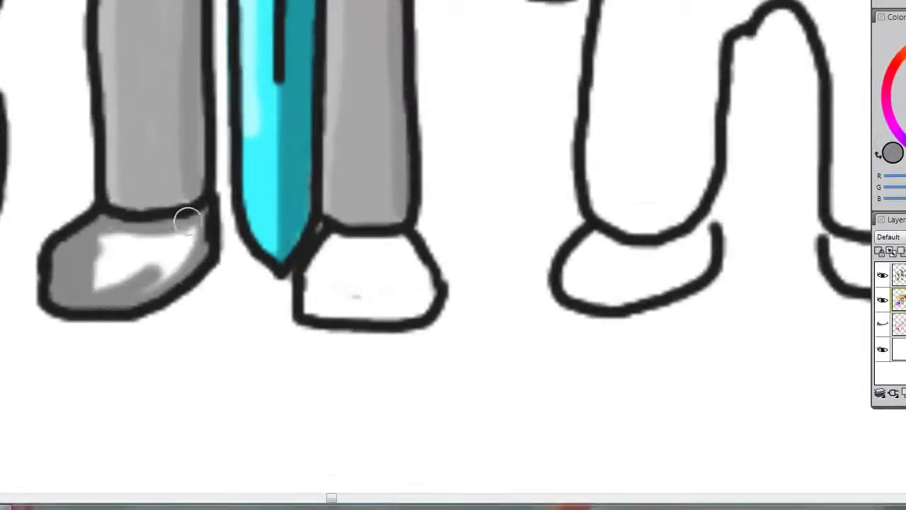
left_click_drag(187, 221, 166, 239)
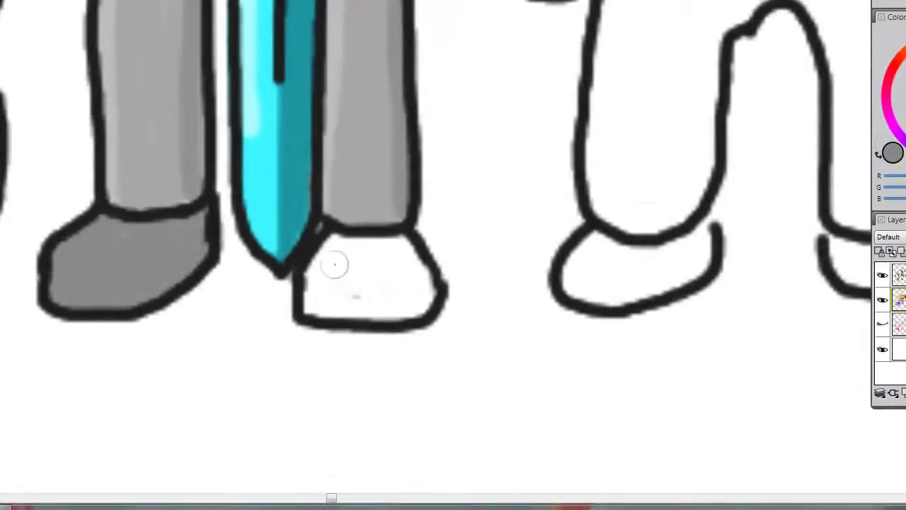
mouse_move(334, 264)
left_mouse_down()
mouse_move(312, 305)
mouse_move(396, 283)
mouse_move(361, 309)
left_mouse_up()
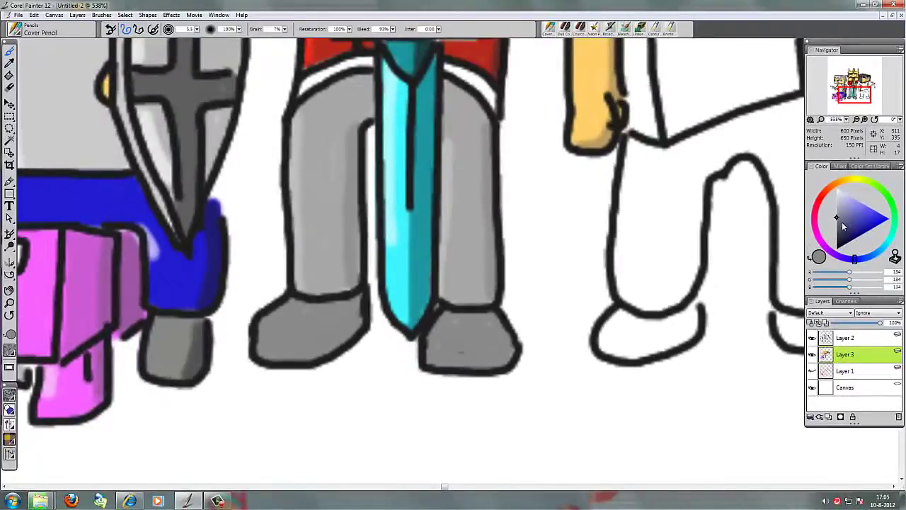
left_click(840, 225)
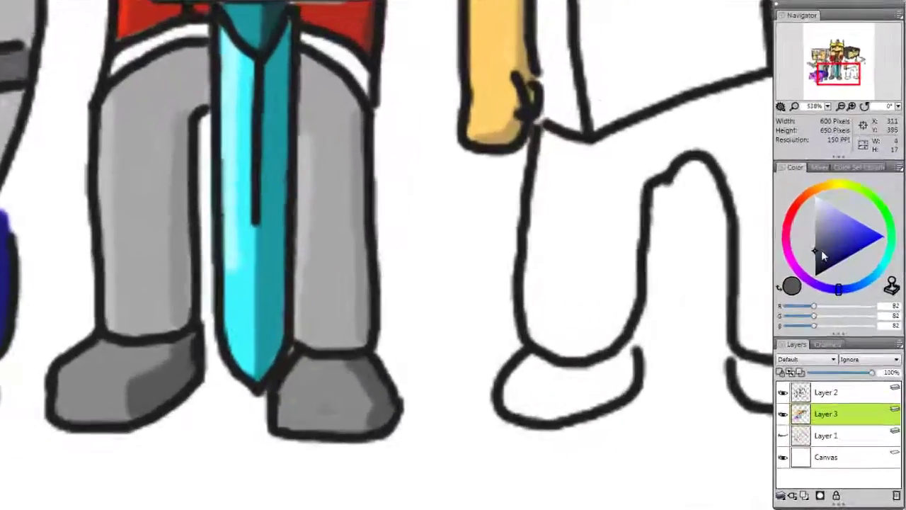
- Outline the pickaxe holder's fringe and sideburns in black on Layer 2 and fill them with dark brown on Layer 3
key("ctrl+0")
scroll(542, 193, "up", 3)
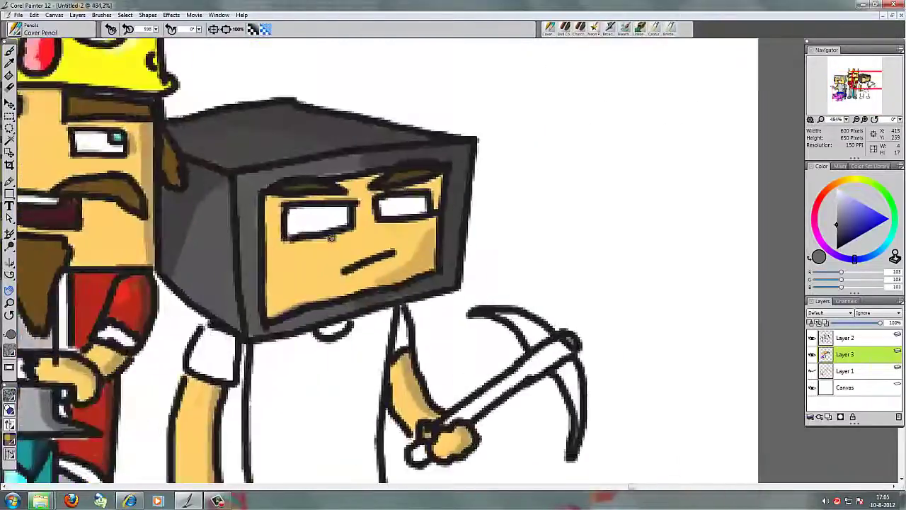
scroll(331, 238, "up", 1)
left_click(845, 337)
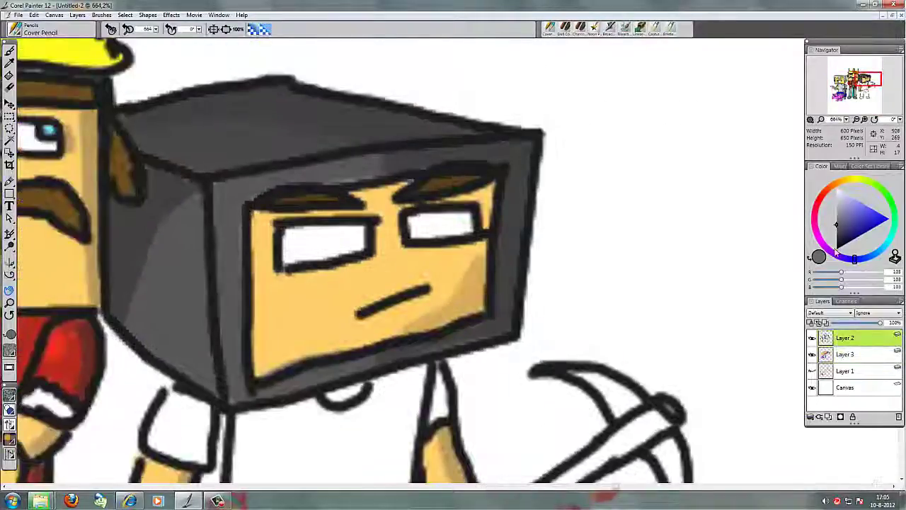
key("b")
key("ctrl+z")
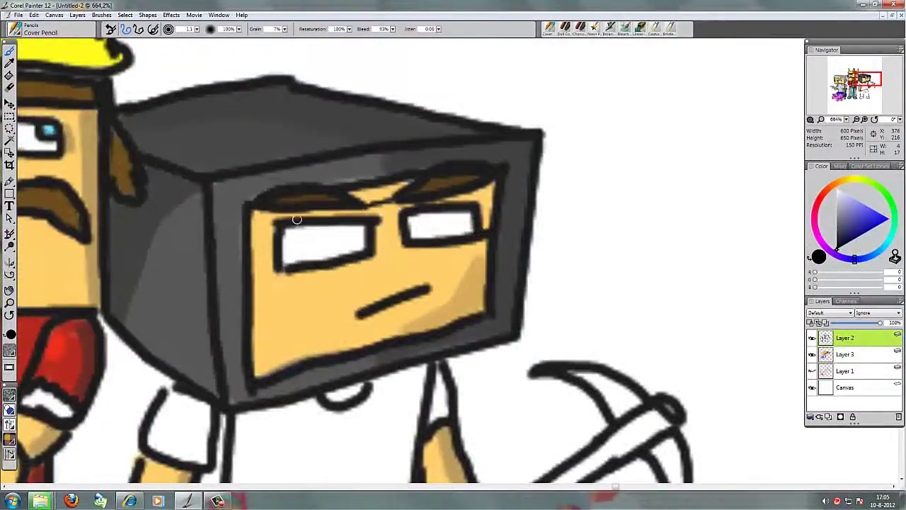
left_click(522, 202, "ctrl")
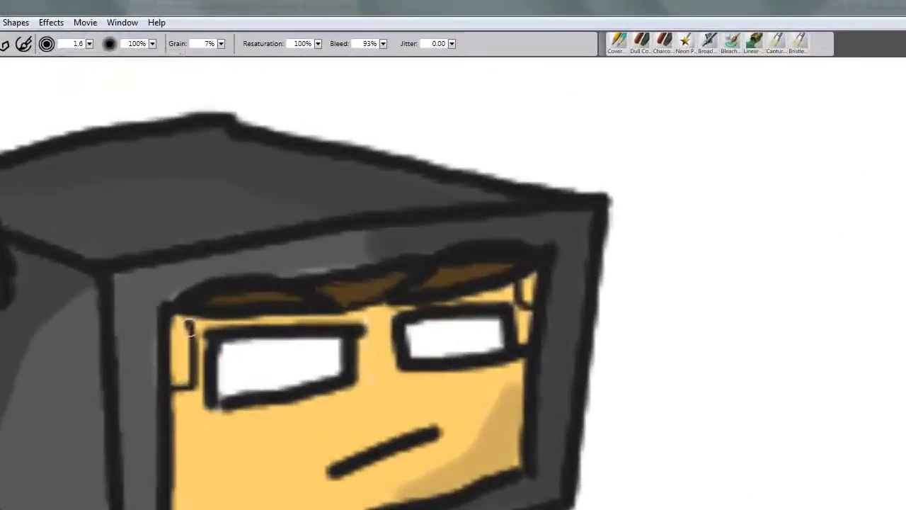
left_click_drag(188, 325, 178, 343)
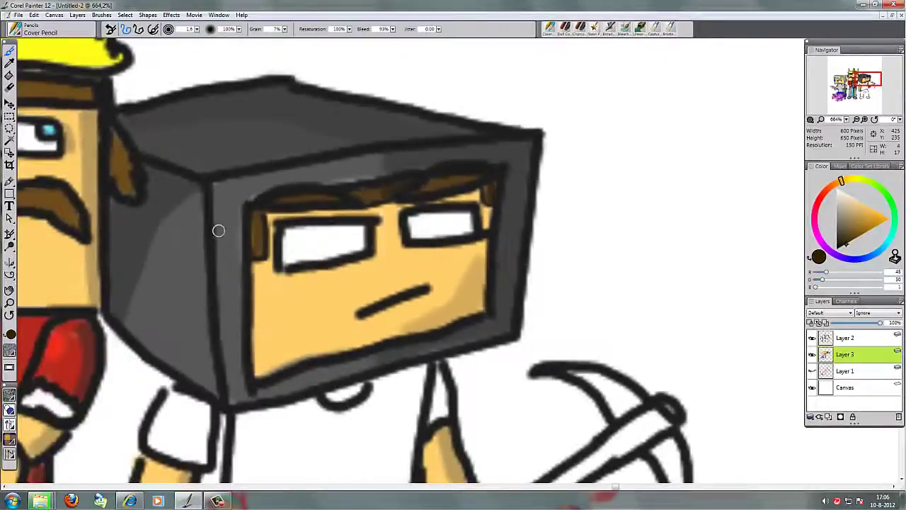
- Add a short black lip line below the pickaxe holder's mouth on Layer 2
left_click_drag(292, 233, 268, 153)
left_click(267, 153, "alt")
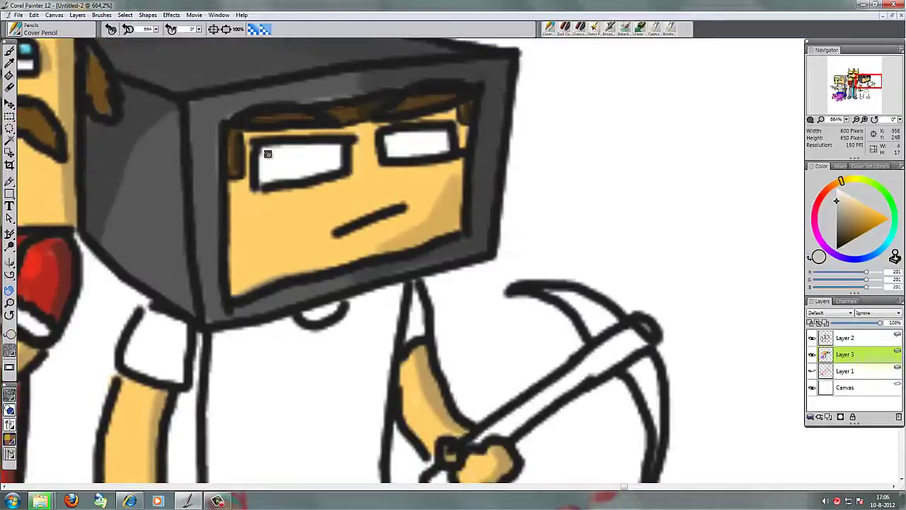
left_click(839, 249)
left_click(846, 337)
left_click_drag(425, 354, 460, 159)
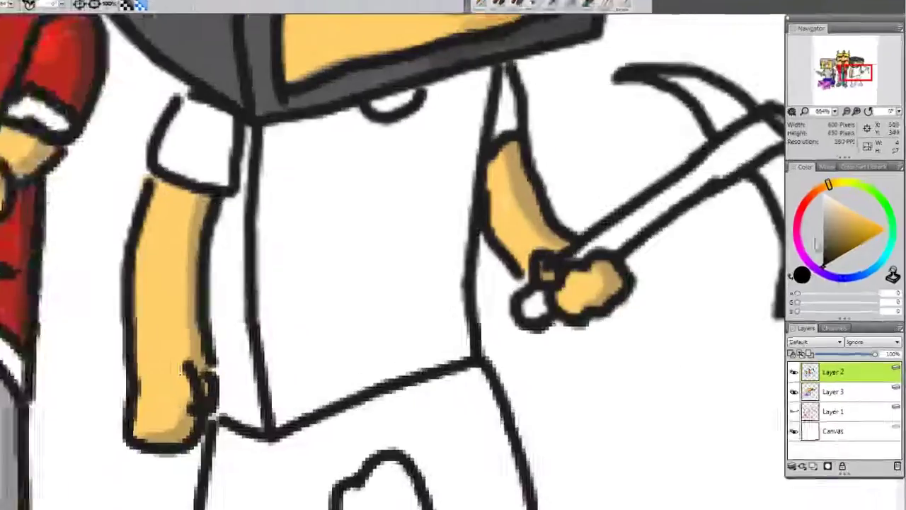
- Block in the pickaxe holder's shirt front with dark grey on Layer 3 and reduce the brush size to 2.6
left_click(846, 354)
left_click(840, 241)
mouse_move(326, 277)
left_mouse_down()
mouse_move(293, 178)
mouse_move(263, 364)
mouse_move(293, 344)
mouse_move(360, 172)
mouse_move(397, 297)
left_mouse_up()
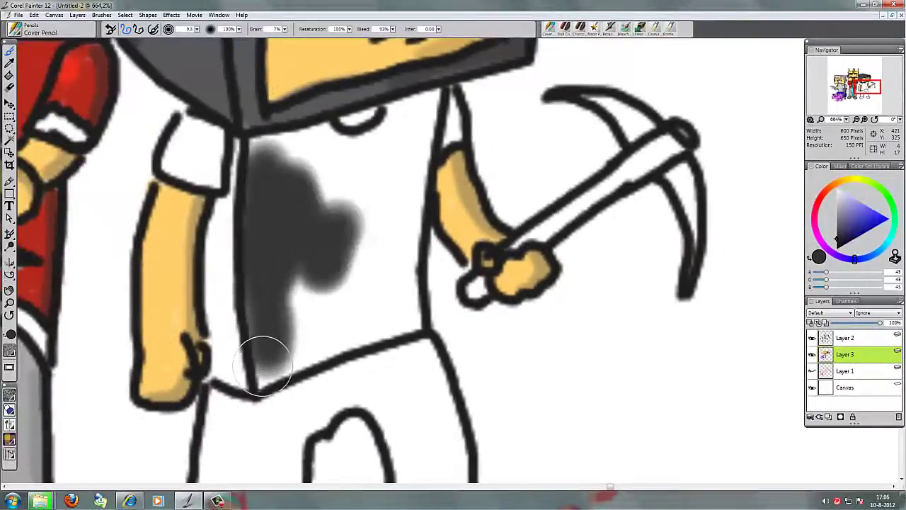
left_click(196, 30)
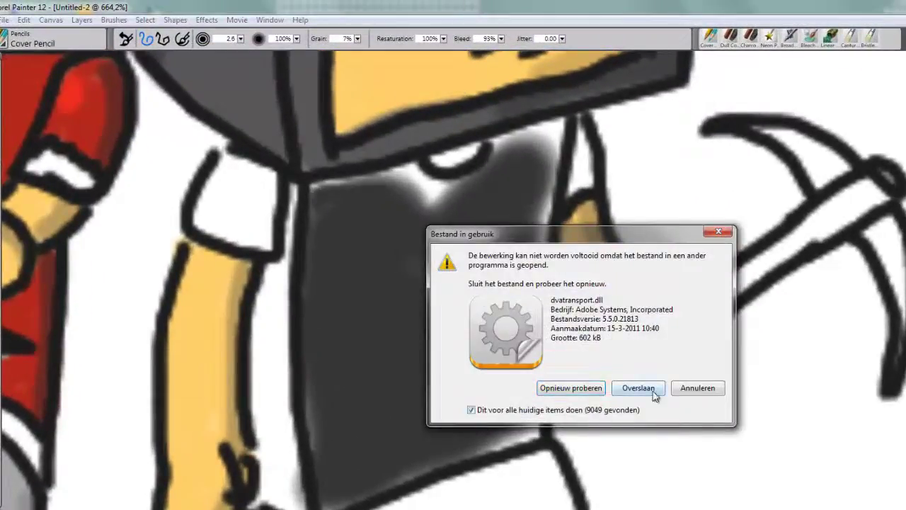
- Skip all files in use during the background file move and keep both copies for every name conflict
left_click(653, 392)
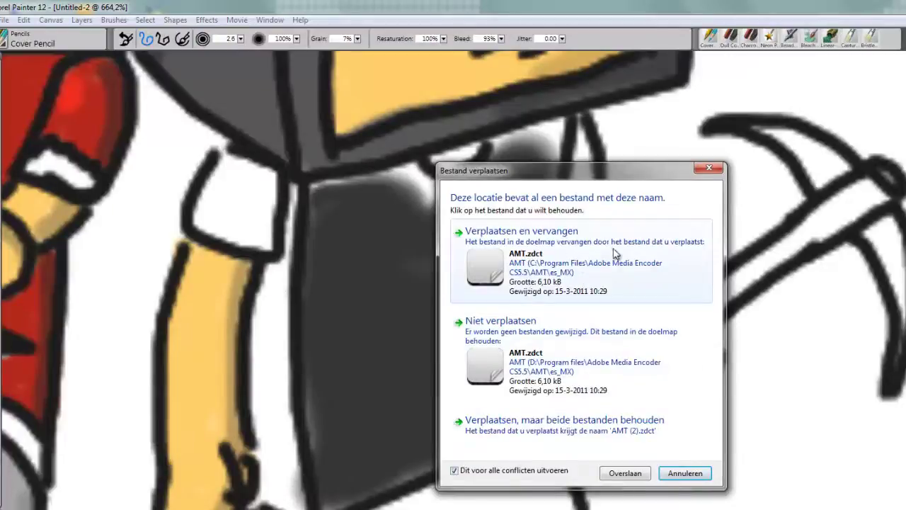
left_click(565, 425)
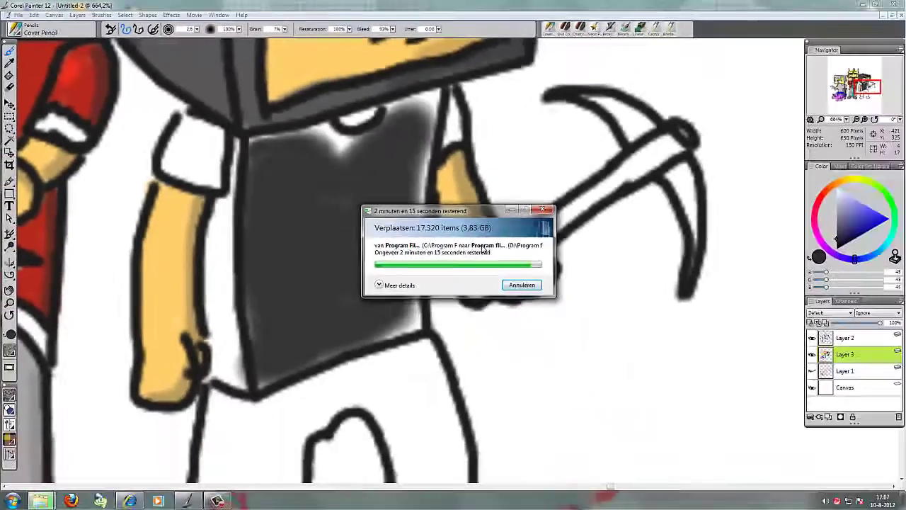
- Finish filling the pickaxe holder's shirt front, side and both sleeves with dark grey and shade the right edges near-black
left_click_drag(316, 359, 362, 338)
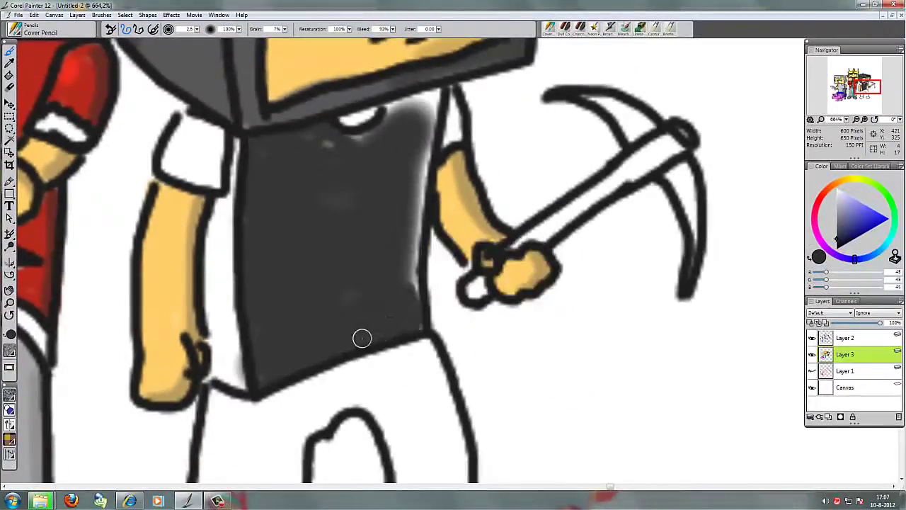
left_click_drag(375, 141, 422, 329)
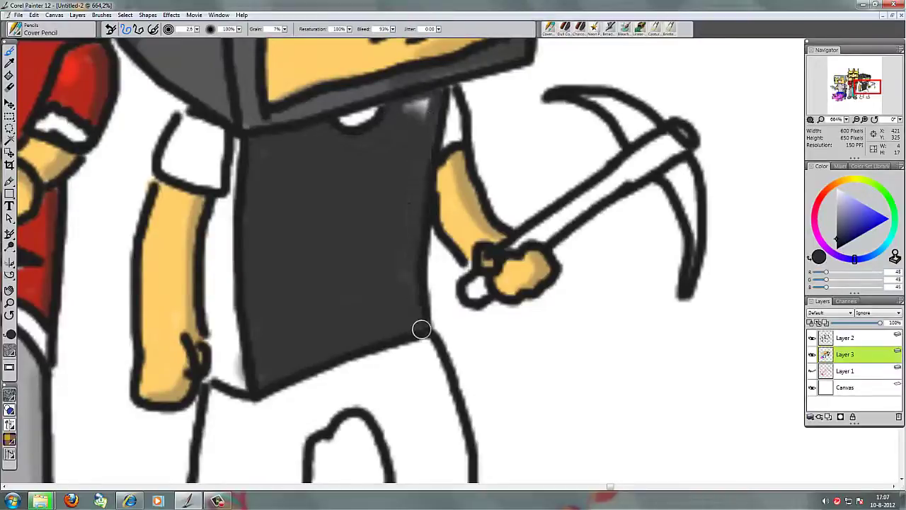
mouse_move(72, 329)
left_mouse_down()
mouse_move(92, 67)
mouse_move(90, 168)
mouse_move(44, 324)
mouse_move(71, 303)
left_mouse_up()
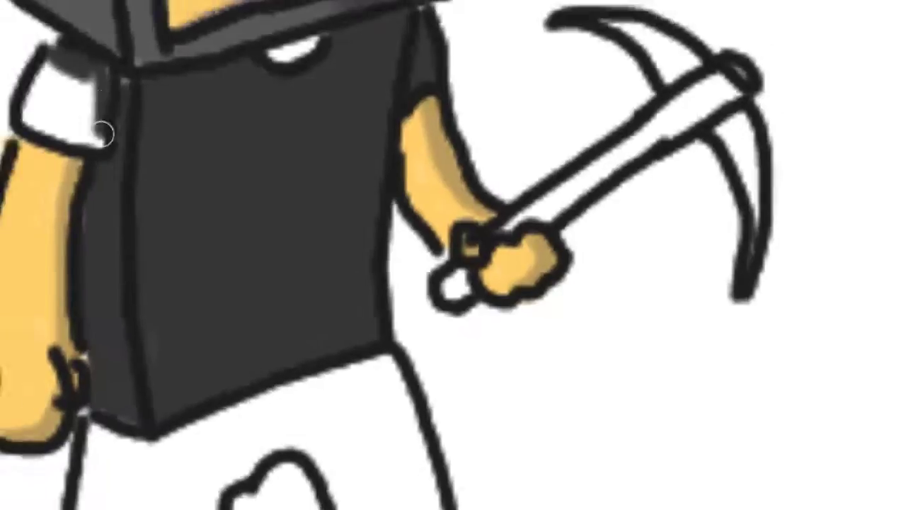
mouse_move(95, 125)
left_mouse_down()
mouse_move(10, 100)
mouse_move(87, 126)
left_mouse_up()
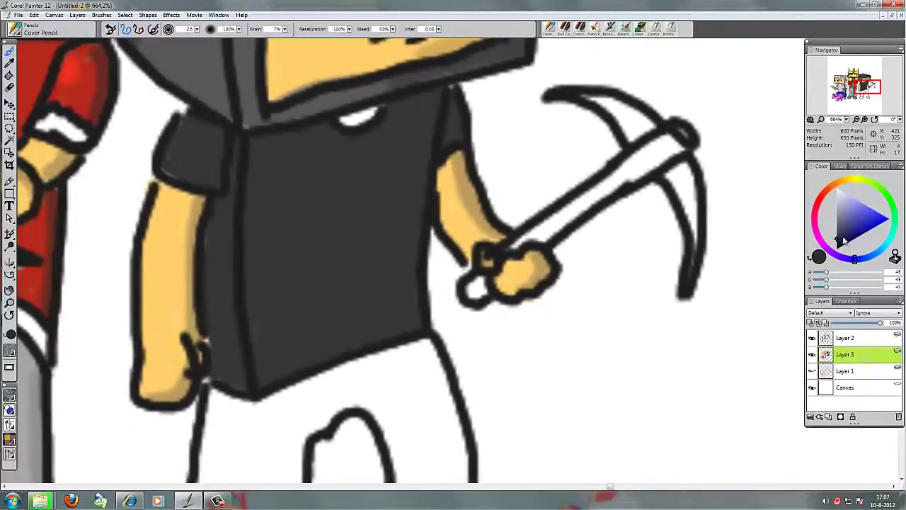
mouse_move(459, 137)
left_mouse_down()
mouse_move(423, 169)
mouse_move(403, 170)
mouse_move(418, 106)
left_mouse_up()
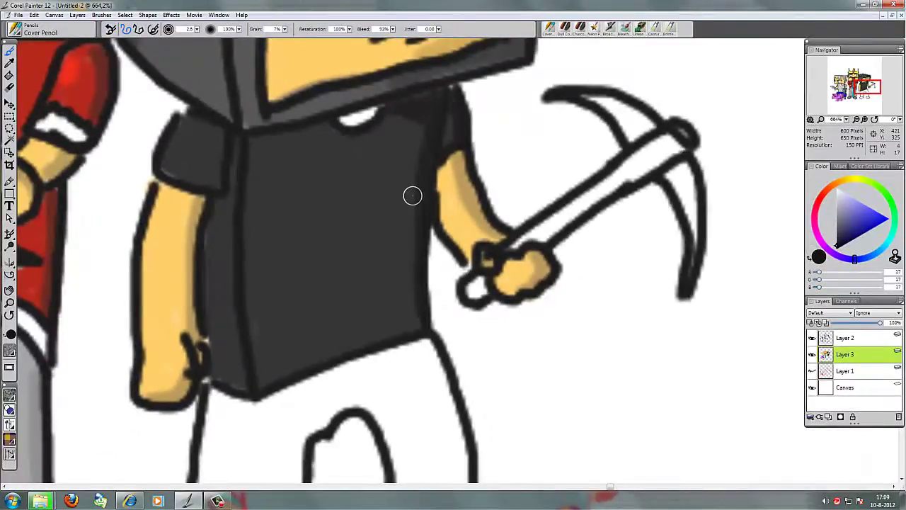
left_click_drag(216, 140, 212, 181)
- Fill the pickaxe holder's trousers with a slightly lighter dark grey, using a larger brush for the legs
scroll(293, 287, "down", 5)
mouse_move(266, 228)
left_mouse_down()
mouse_move(314, 208)
mouse_move(352, 211)
mouse_move(193, 322)
left_mouse_up()
key("bracketright")
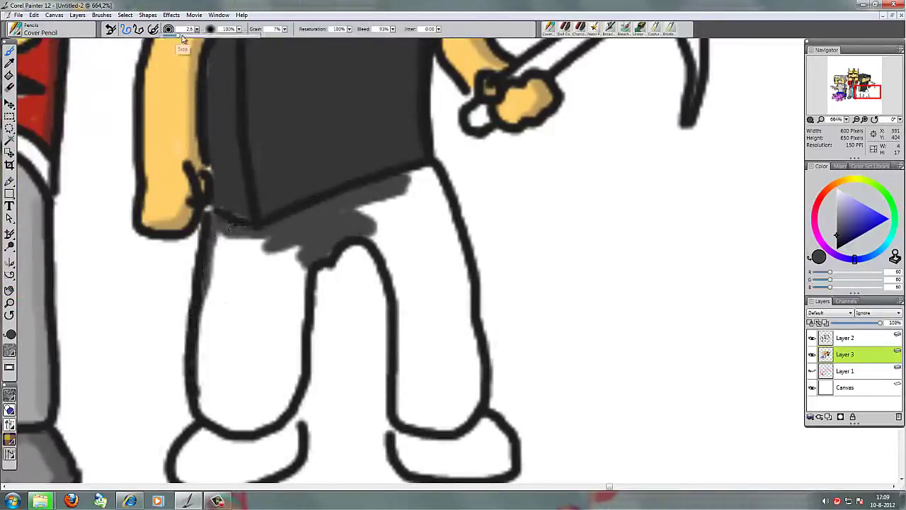
mouse_move(227, 290)
left_mouse_down()
mouse_move(280, 244)
mouse_move(262, 415)
mouse_move(219, 314)
mouse_move(216, 325)
mouse_move(296, 287)
mouse_move(423, 187)
mouse_move(411, 358)
mouse_move(465, 340)
mouse_move(422, 325)
mouse_move(421, 186)
mouse_move(417, 418)
mouse_move(424, 442)
mouse_move(448, 464)
mouse_move(467, 449)
left_mouse_up()
- Fill the pickaxe holder's shoes with near-black grey and shade the right edges of the shoes and trouser legs darker
mouse_move(348, 363)
left_mouse_down()
mouse_move(242, 360)
mouse_move(243, 379)
left_mouse_up()
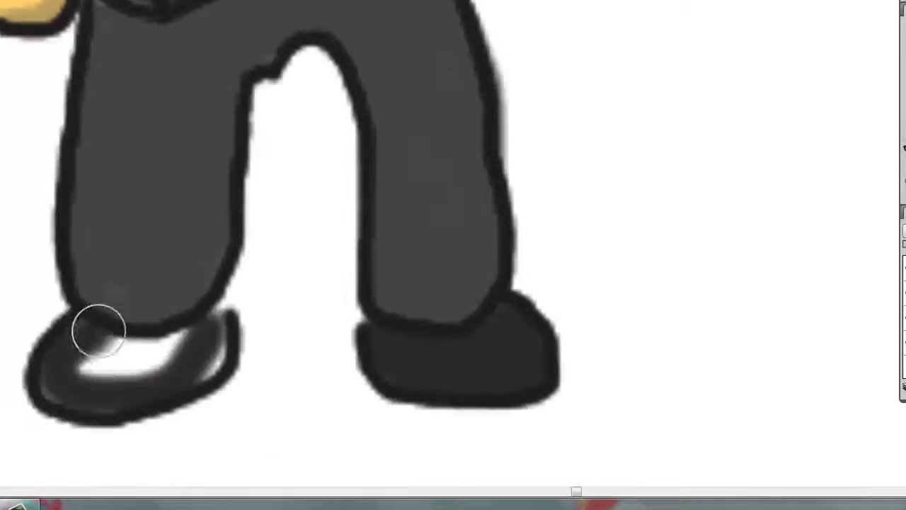
left_click(819, 276)
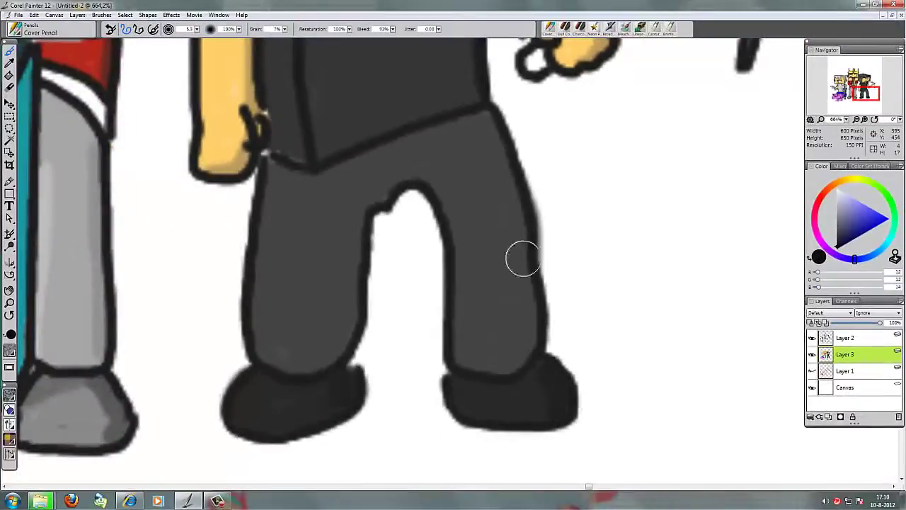
left_click_drag(407, 284, 336, 367)
- Highlight the left edges of the pickaxe holder's trouser legs and shirt front with lighter grey strokes
key("ctrl+0")
key("ctrl+plus")
left_click(309, 195, "alt")
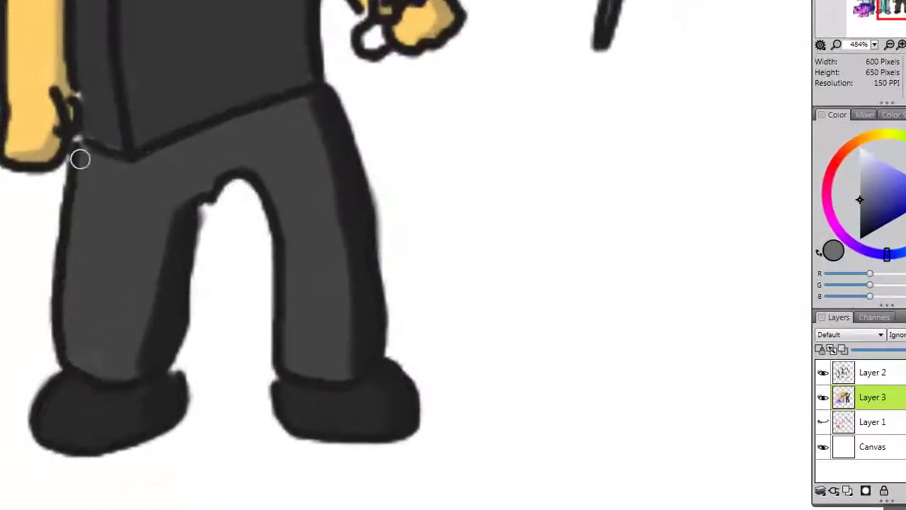
left_click_drag(80, 158, 71, 361)
left_click_drag(290, 199, 279, 364)
scroll(73, 165, "up", 3)
left_click_drag(126, 44, 106, 315)
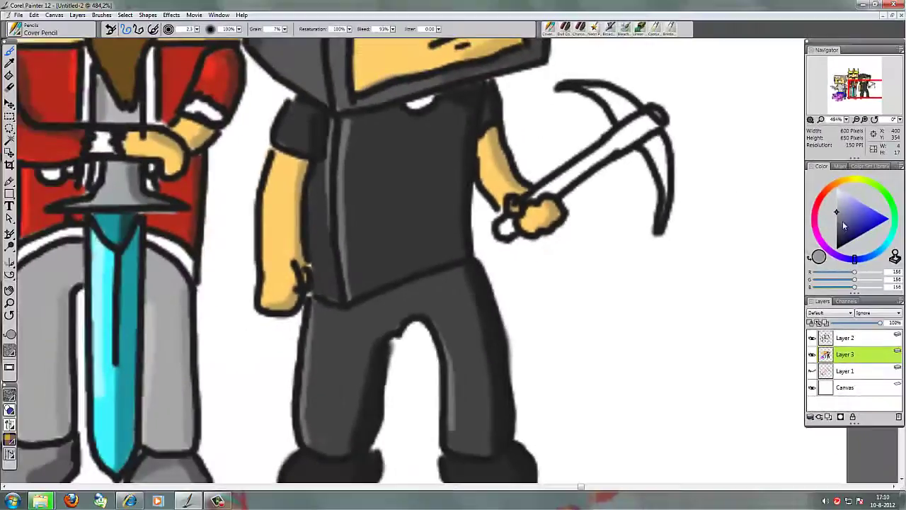
- Lighten the side panel of the pickaxe holder's shirt with medium grey and soften it with dark grey
left_click(838, 227)
left_click_drag(316, 192, 319, 228)
mouse_move(319, 164)
left_mouse_down()
mouse_move(327, 297)
mouse_move(328, 266)
left_mouse_up()
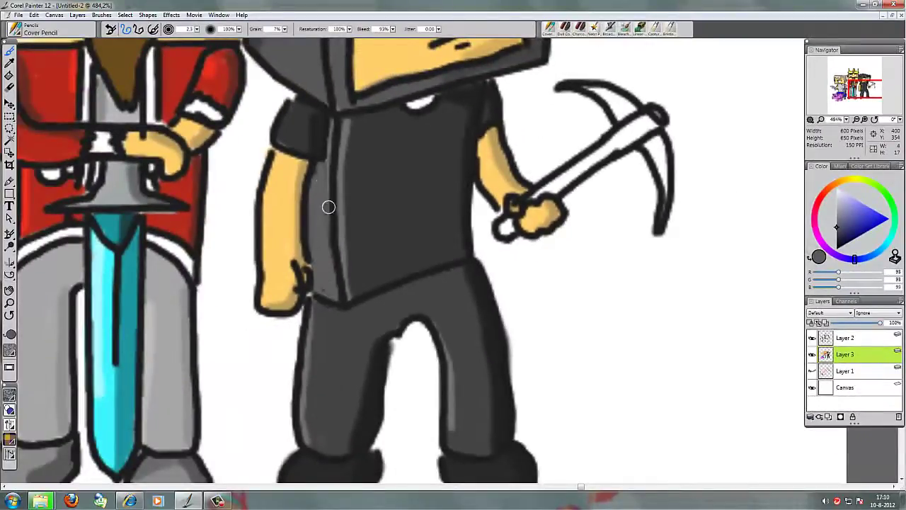
scroll(328, 207, "down", 5)
scroll(342, 212, "up", 4)
left_click(341, 212, "alt")
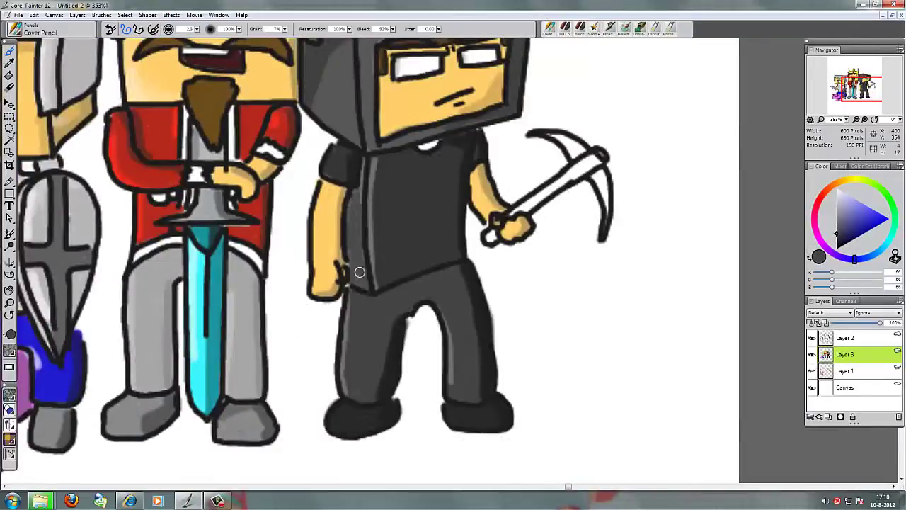
scroll(360, 272, "down", 4)
scroll(648, 404, "up", 1)
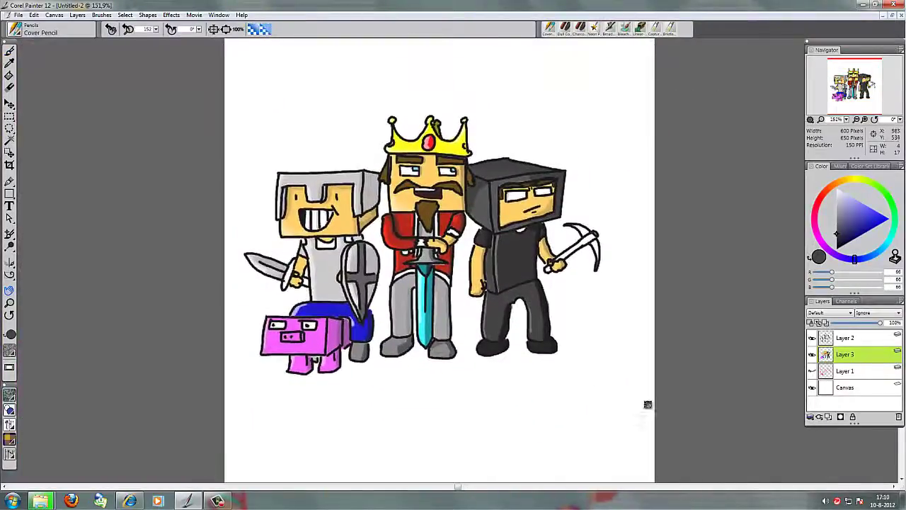